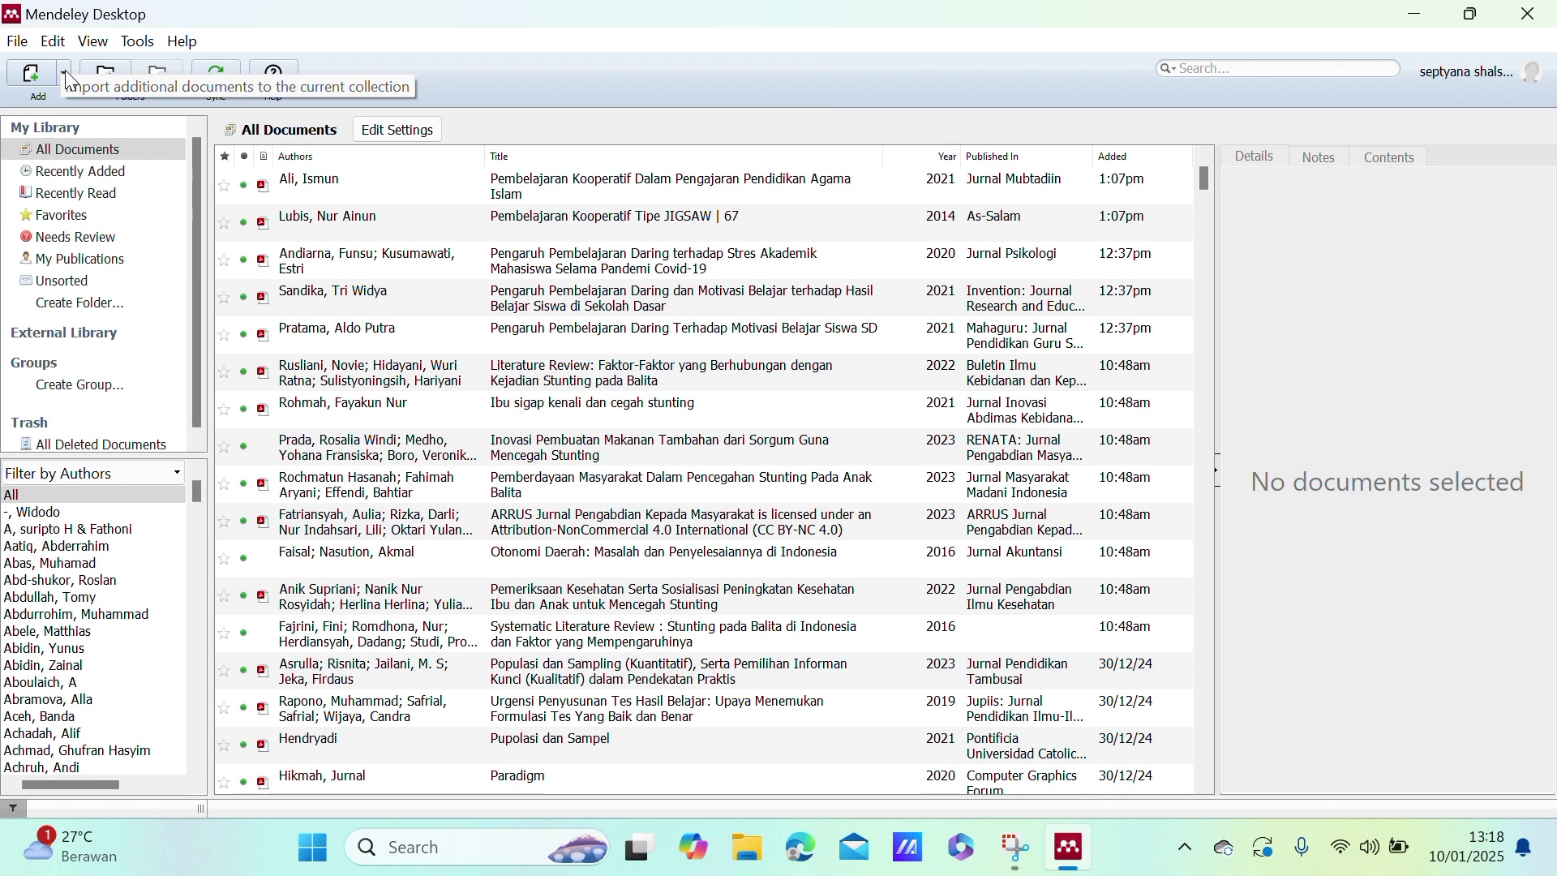
# Add the PDF Pengaruh_Pembelajaran_Daring_terhadap_Mo from the Downloads folder to the library.
pyautogui.click(65, 70)
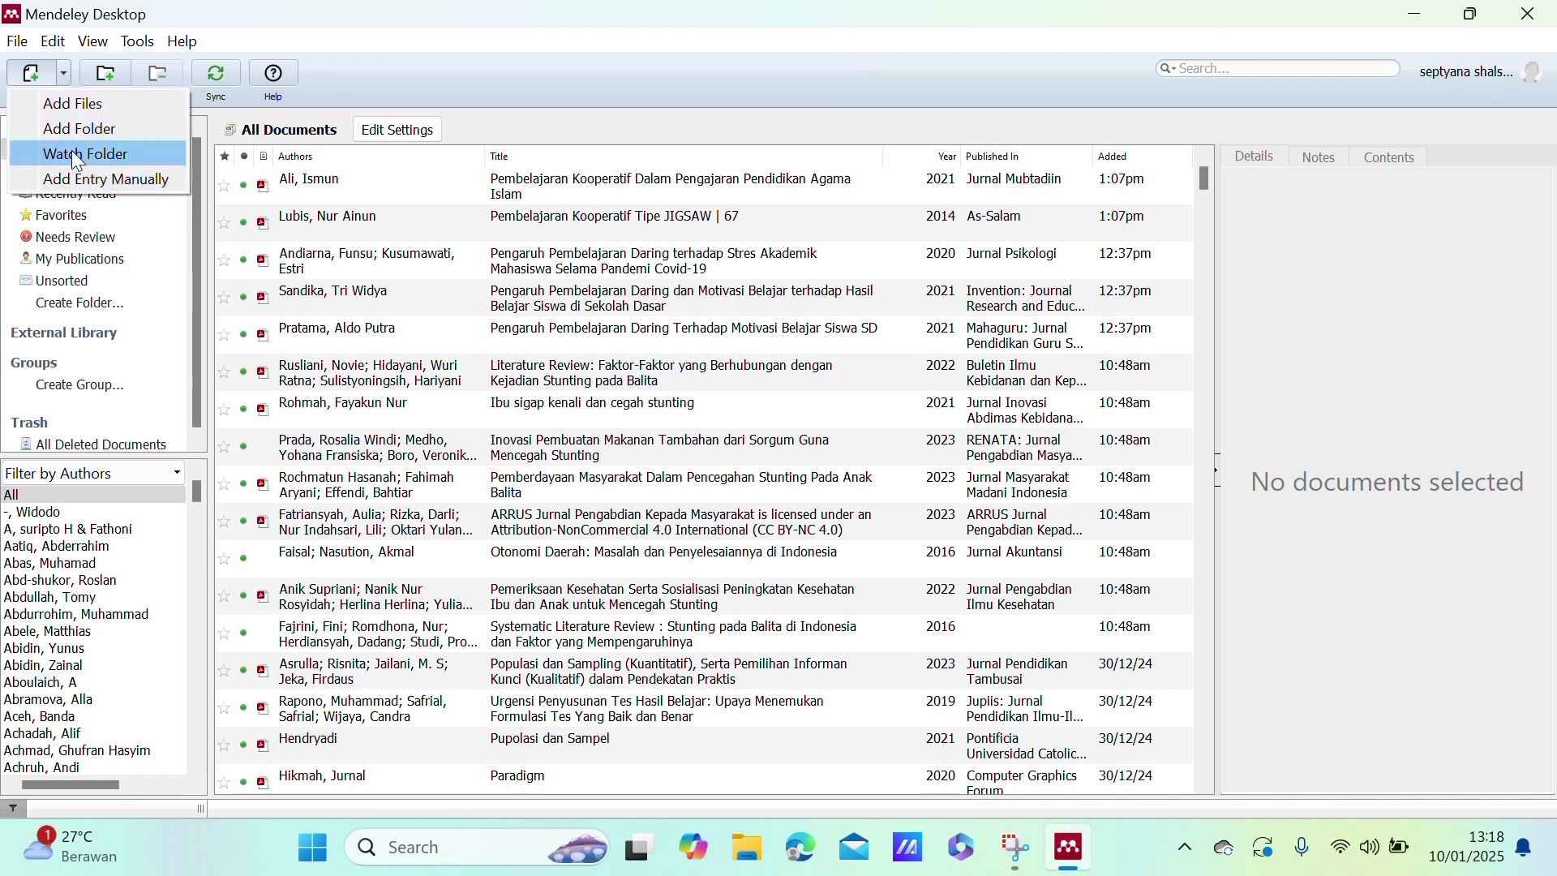
pyautogui.click(120, 102)
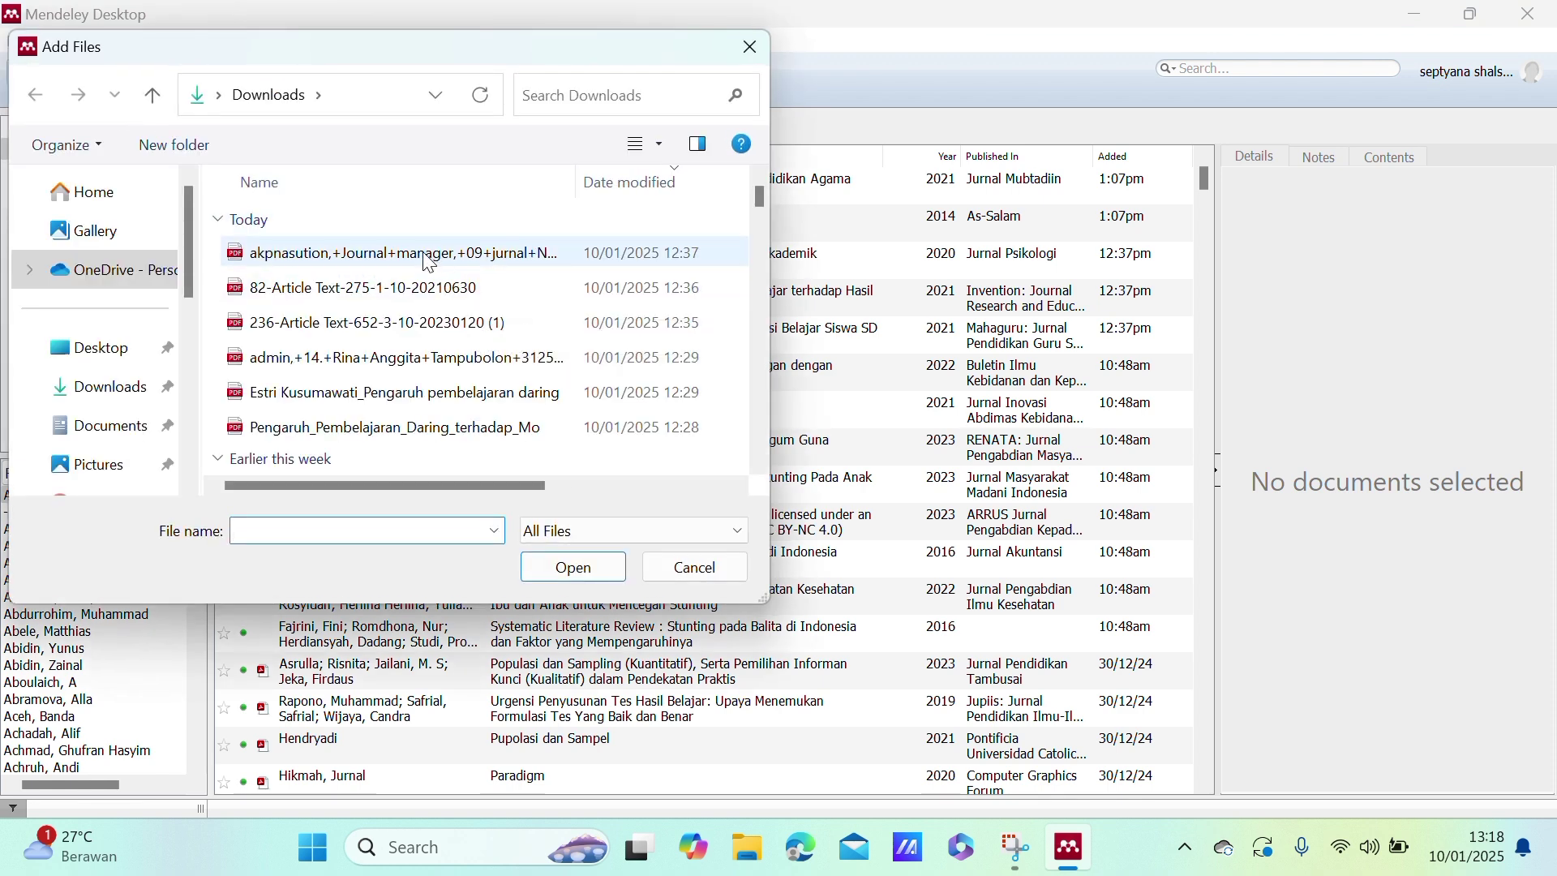
pyautogui.click(416, 428)
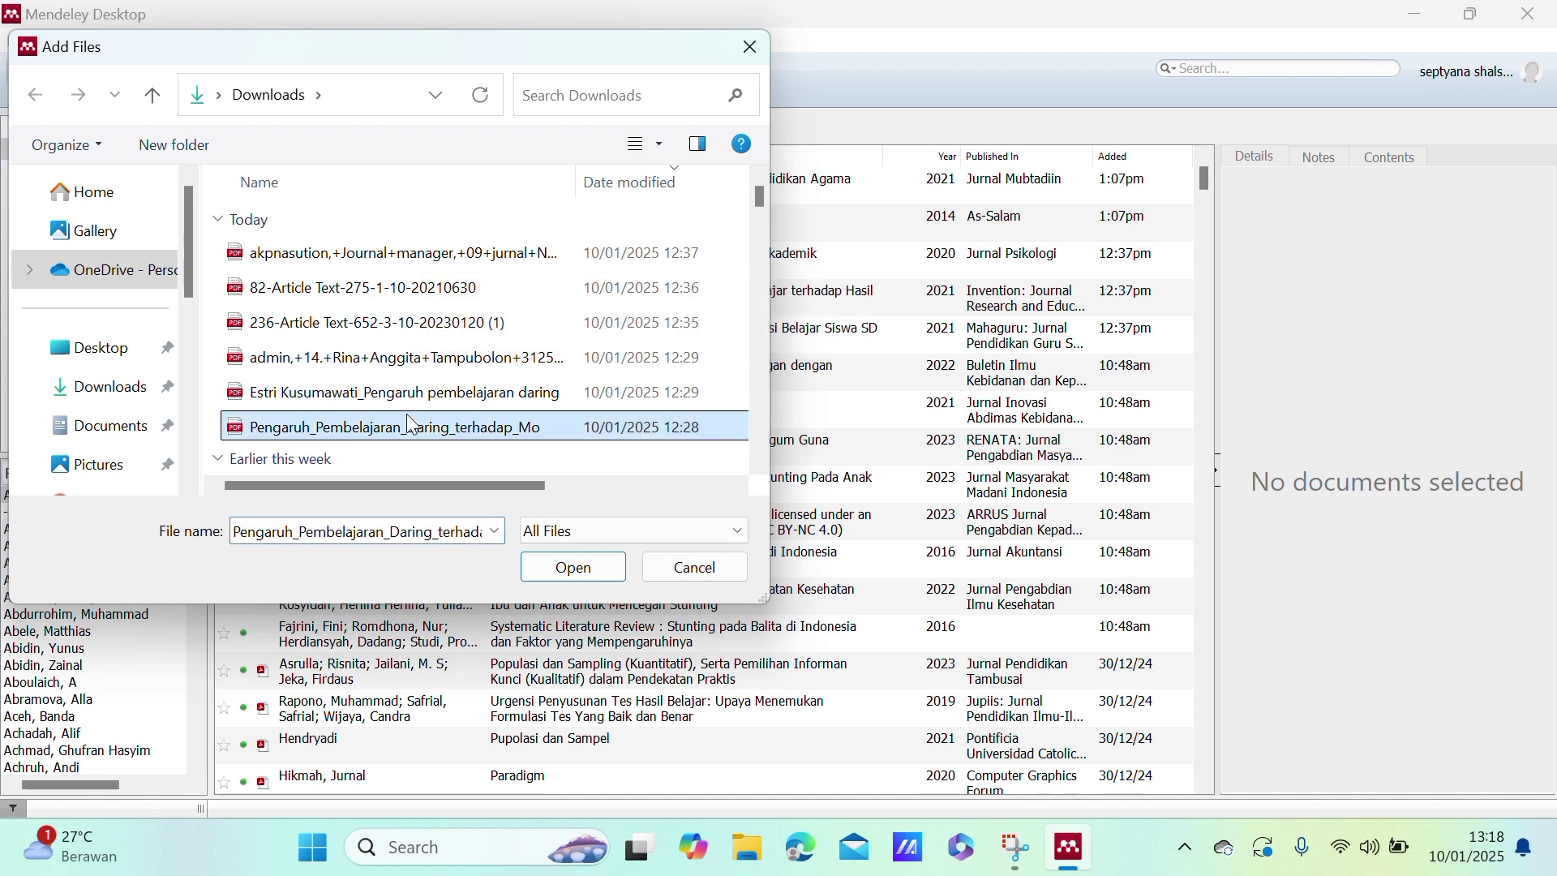
pyautogui.click(551, 570)
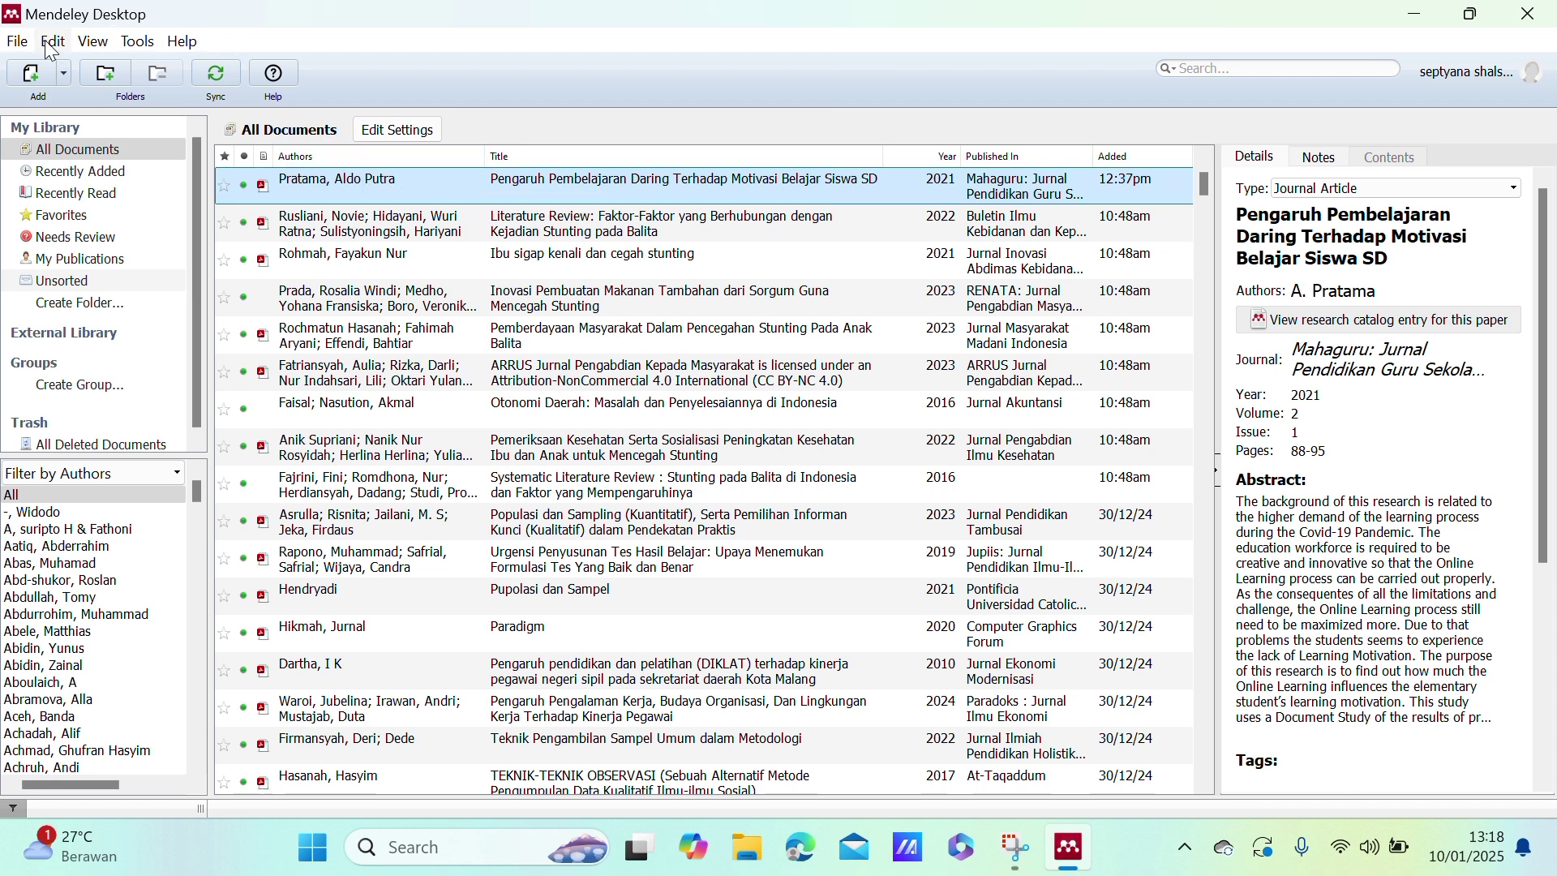
# Look through the folders available for a whole-folder import, and close the selection without importing.
pyautogui.click(61, 75)
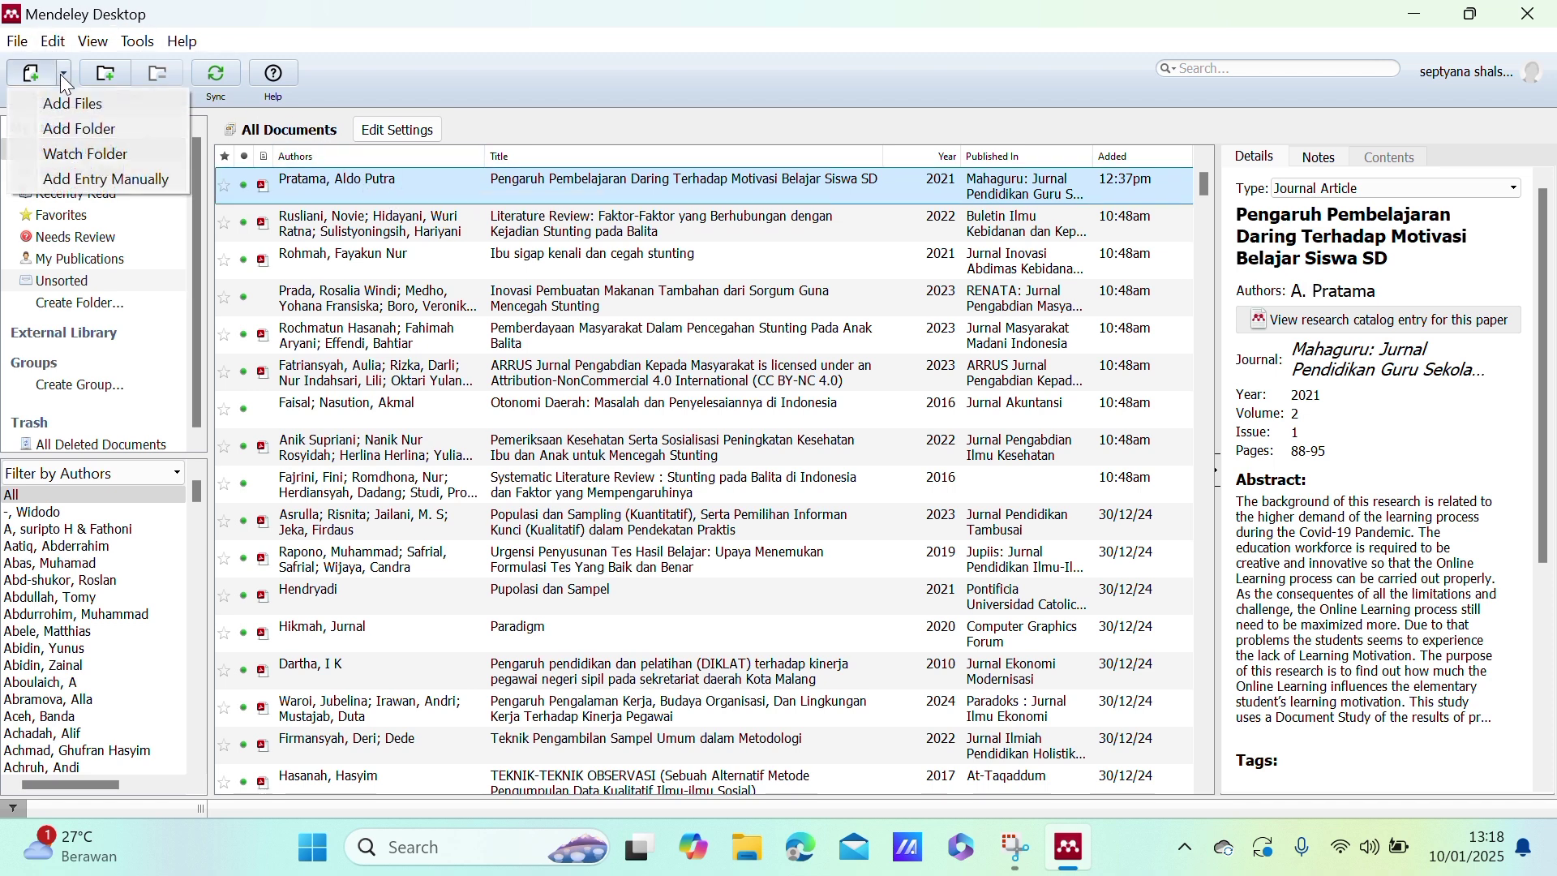
pyautogui.click(107, 130)
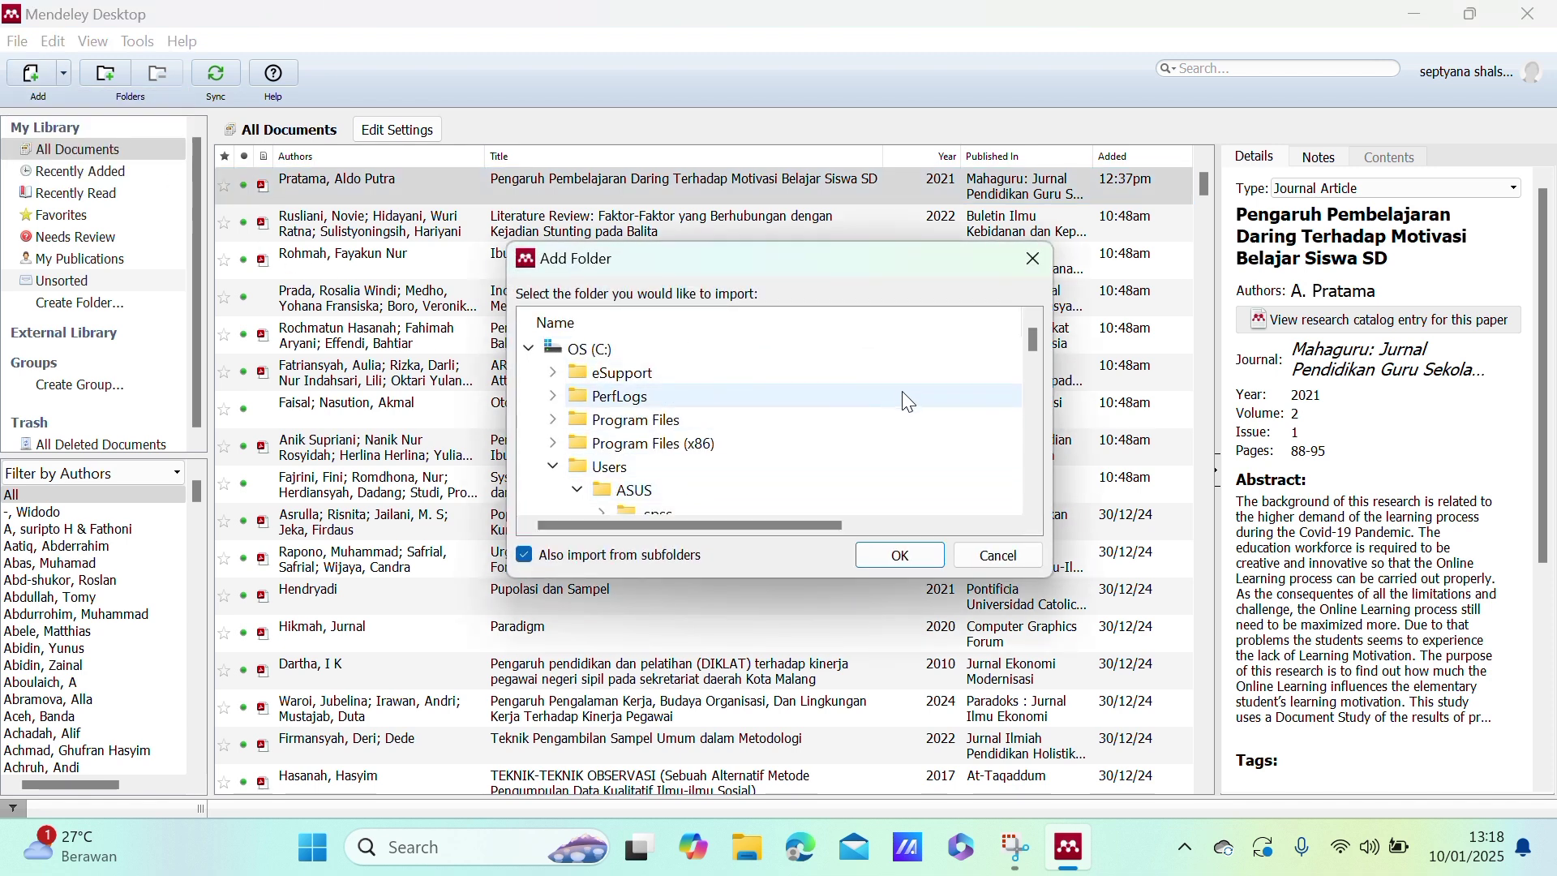
pyautogui.moveTo(1033, 344)
pyautogui.mouseDown()
pyautogui.moveTo(1029, 417)
pyautogui.moveTo(1045, 326)
pyautogui.mouseUp()
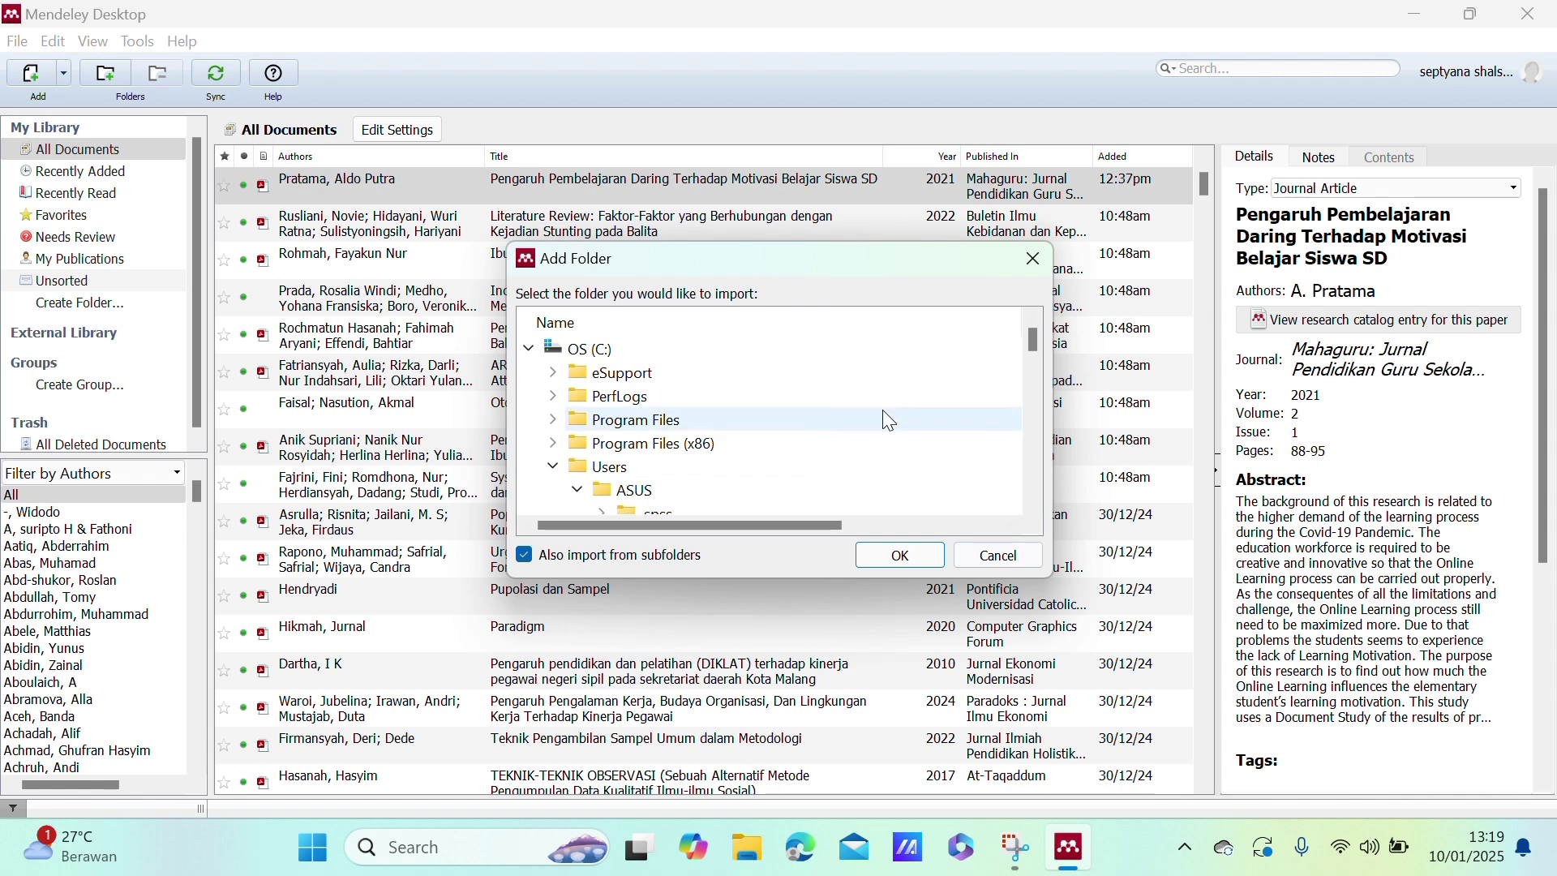
pyautogui.scroll(-3, 891, 422)
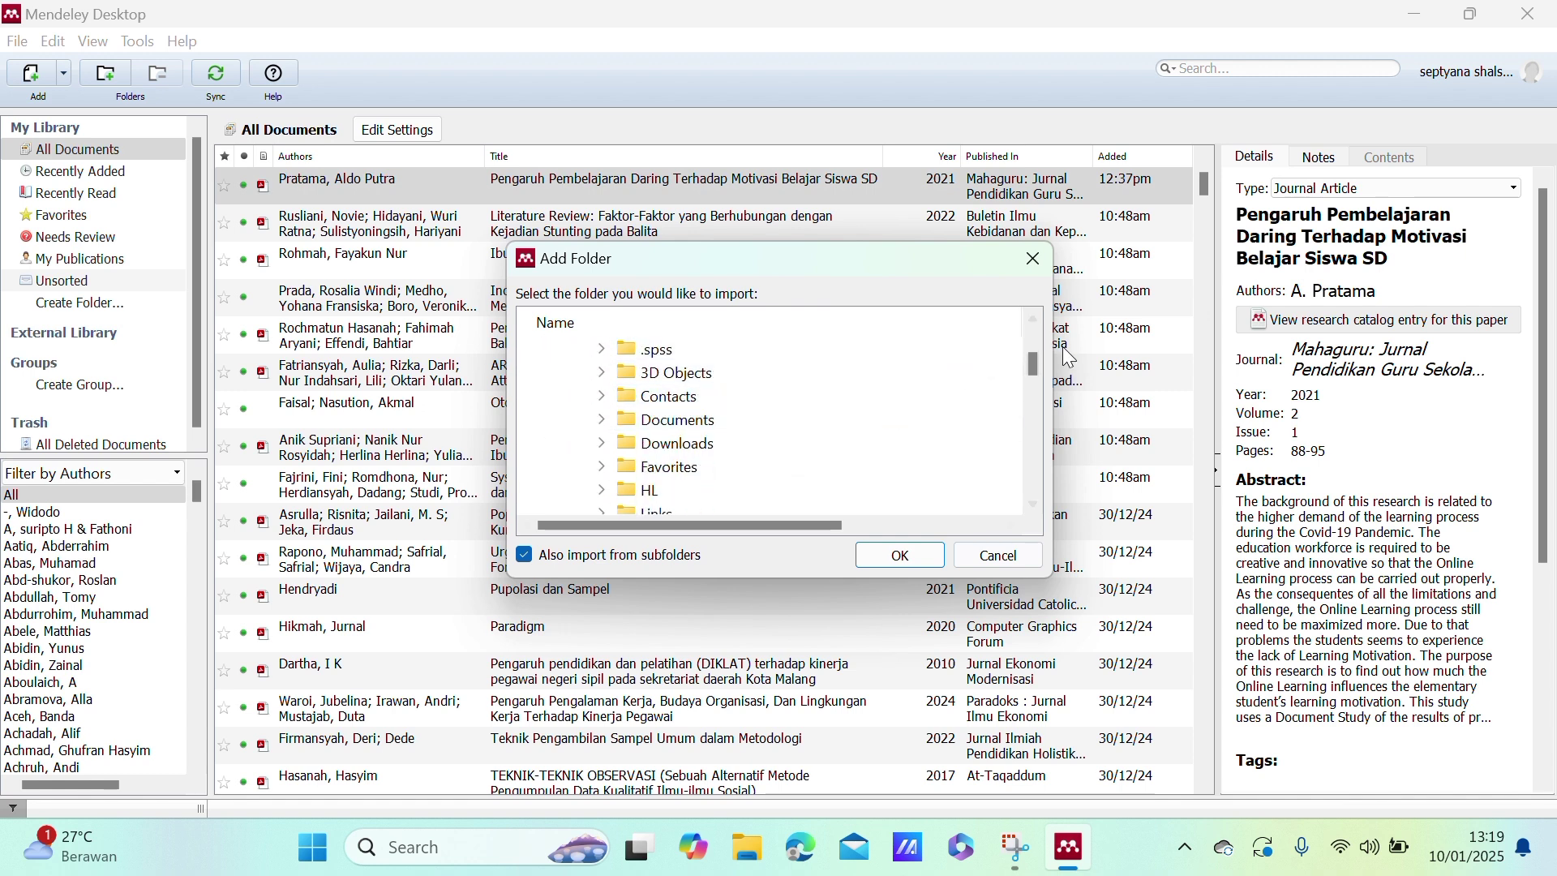
pyautogui.click(978, 562)
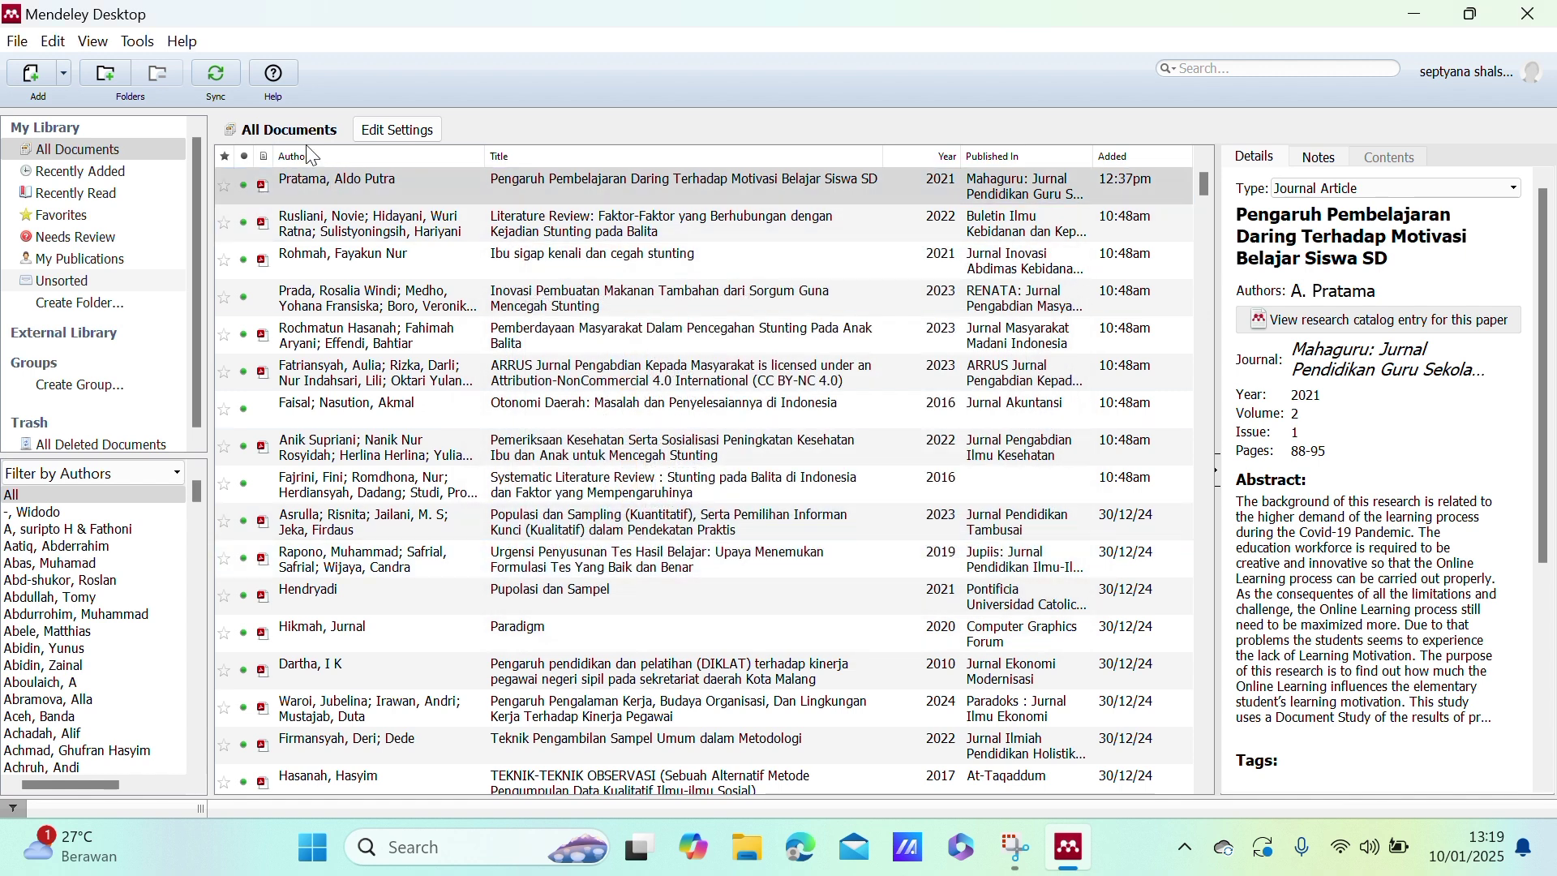
# Examine the fields of a manual journal article entry, from title and authors to catalog IDs and files, and discard the blank entry.
pyautogui.click(62, 73)
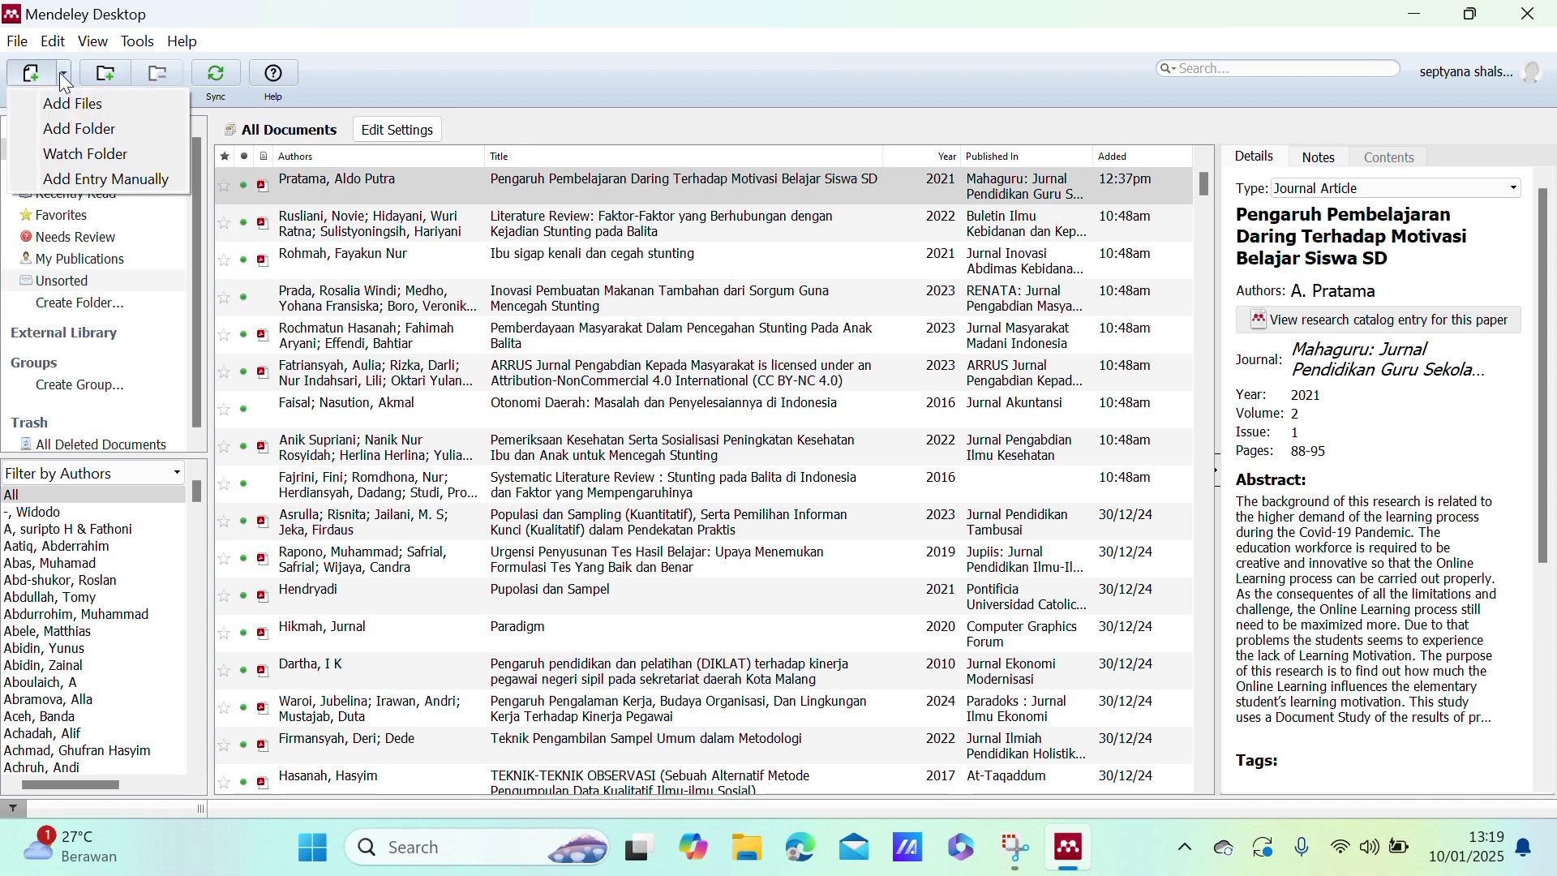
pyautogui.click(164, 179)
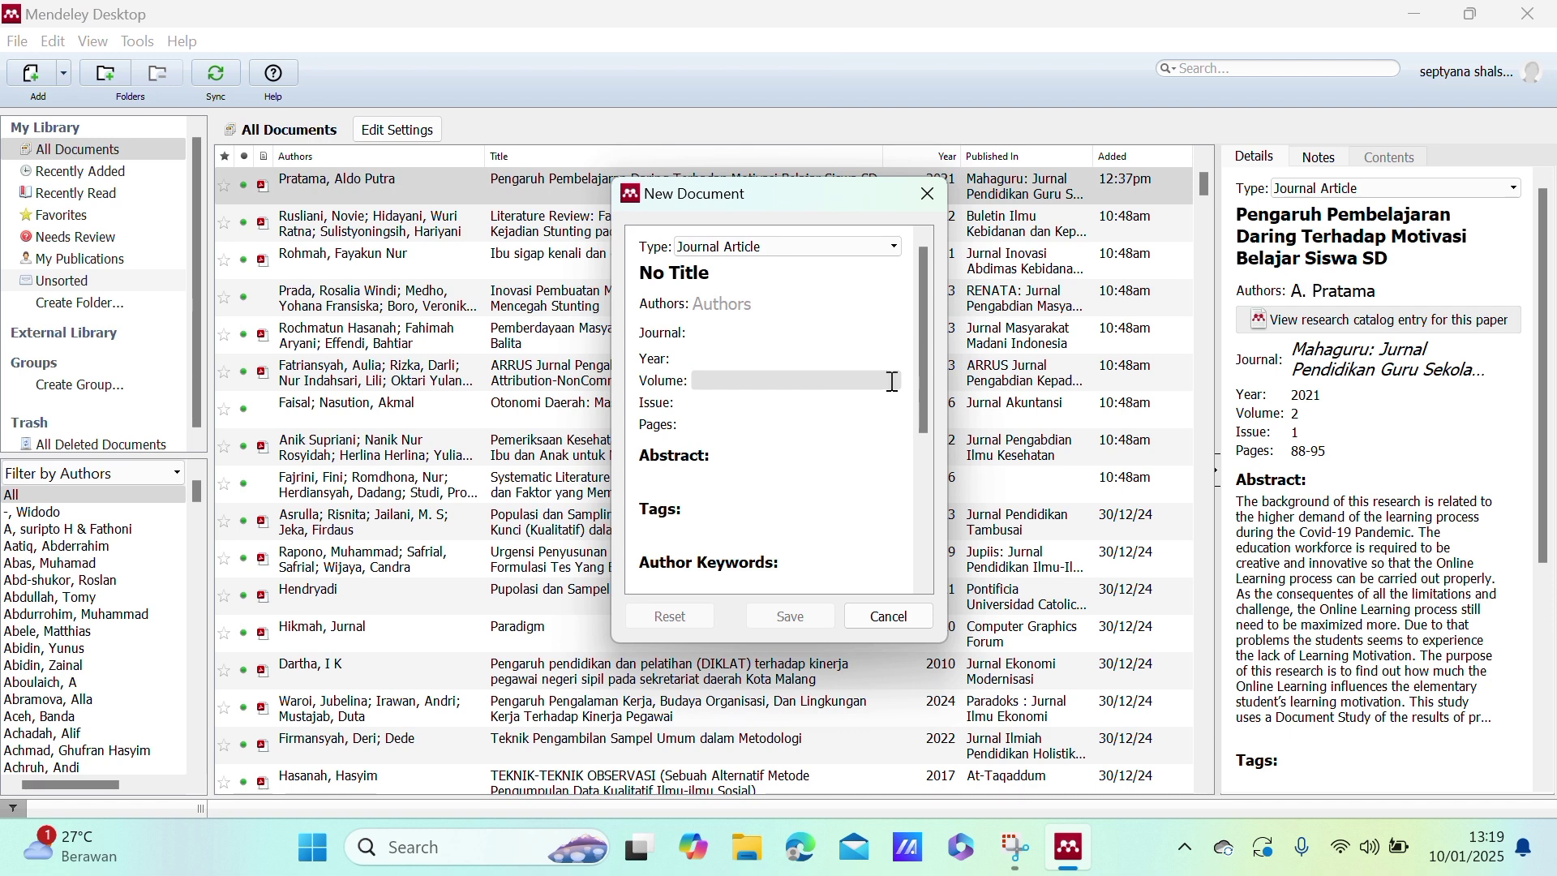
pyautogui.scroll(-1, 922, 345)
pyautogui.moveTo(923, 372); pyautogui.dragTo(955, 276)
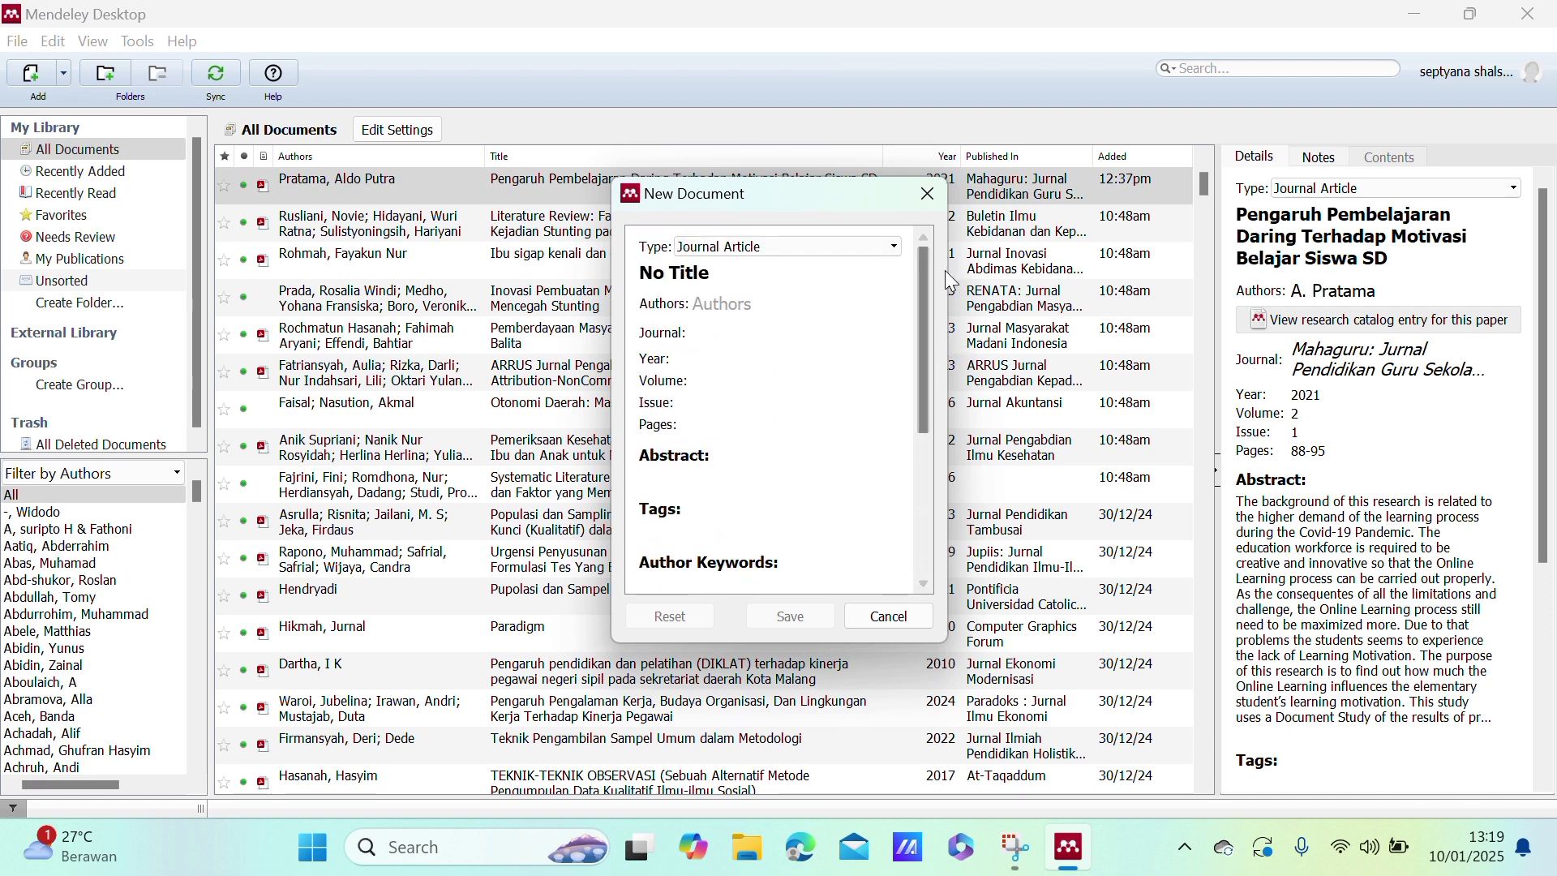
pyautogui.click(786, 272)
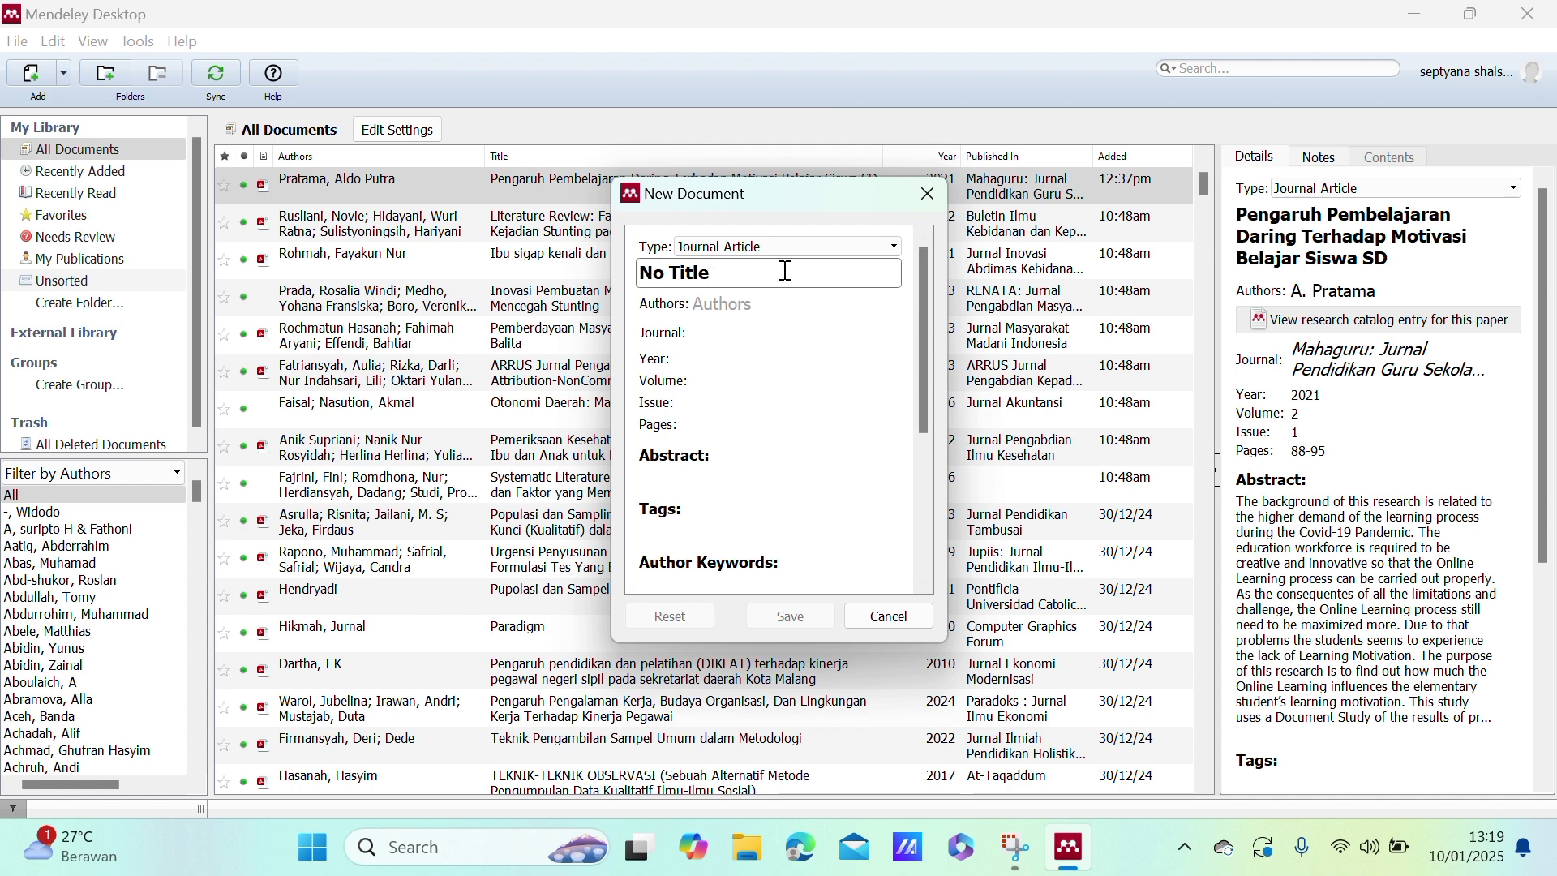
pyautogui.click(747, 302)
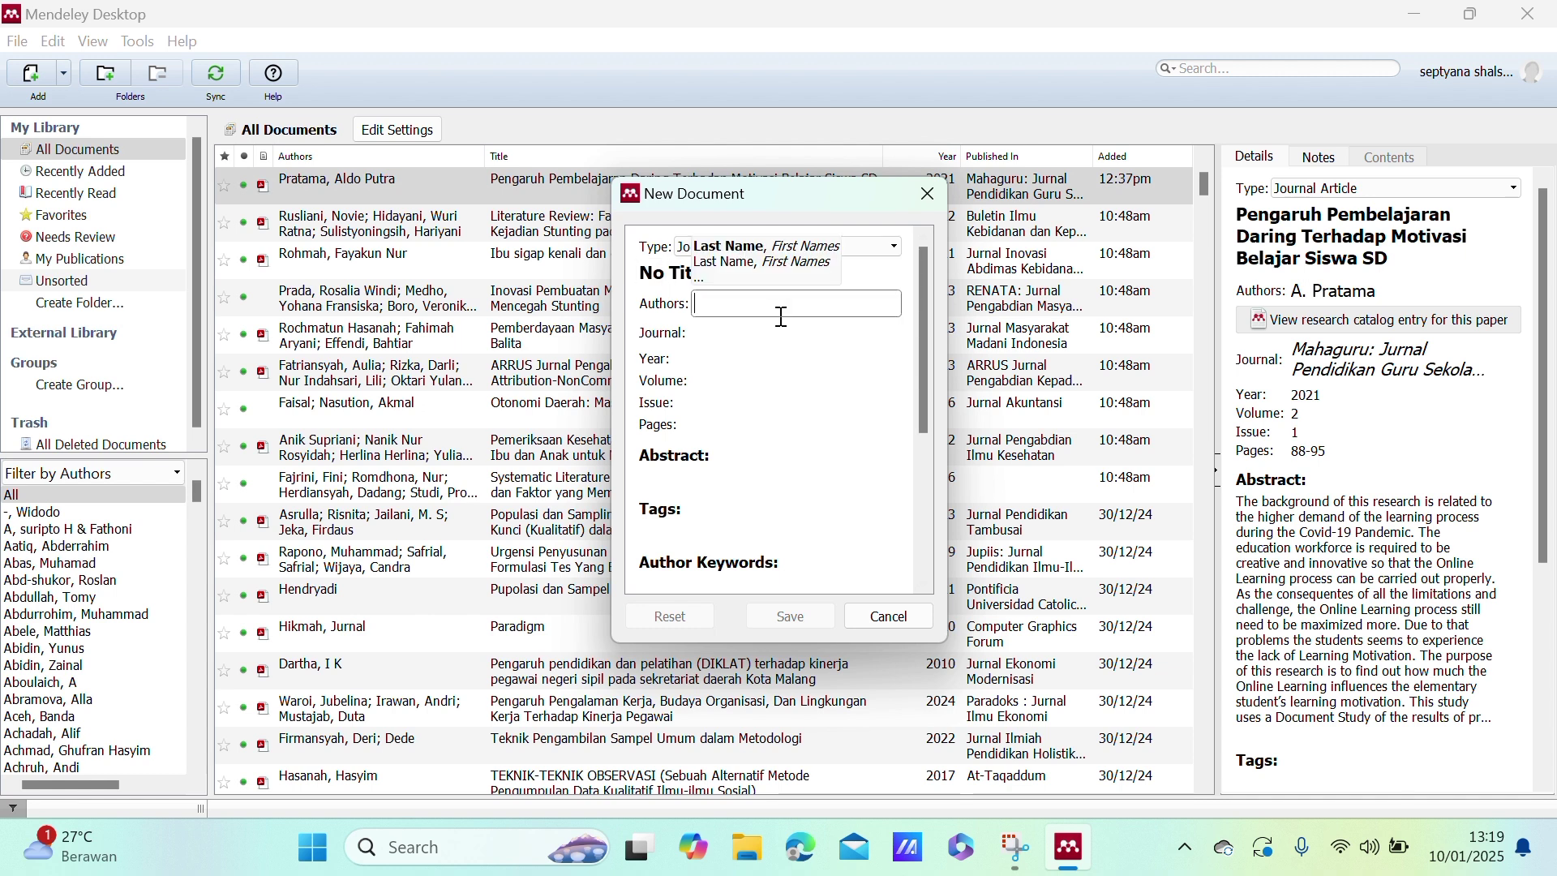
pyautogui.click(717, 333)
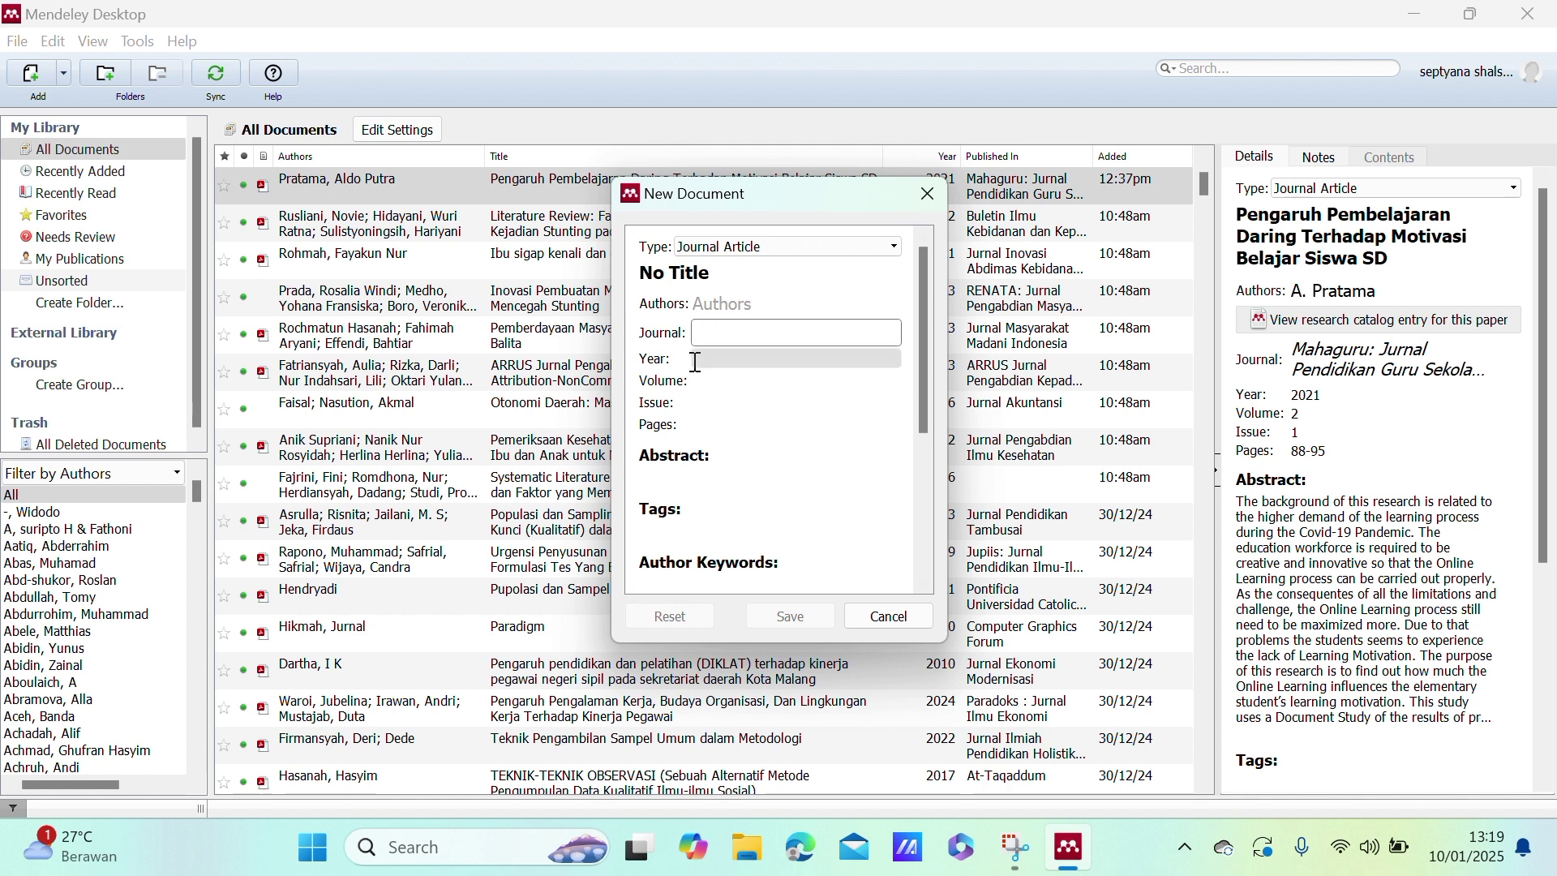
pyautogui.click(698, 359)
pyautogui.click(711, 381)
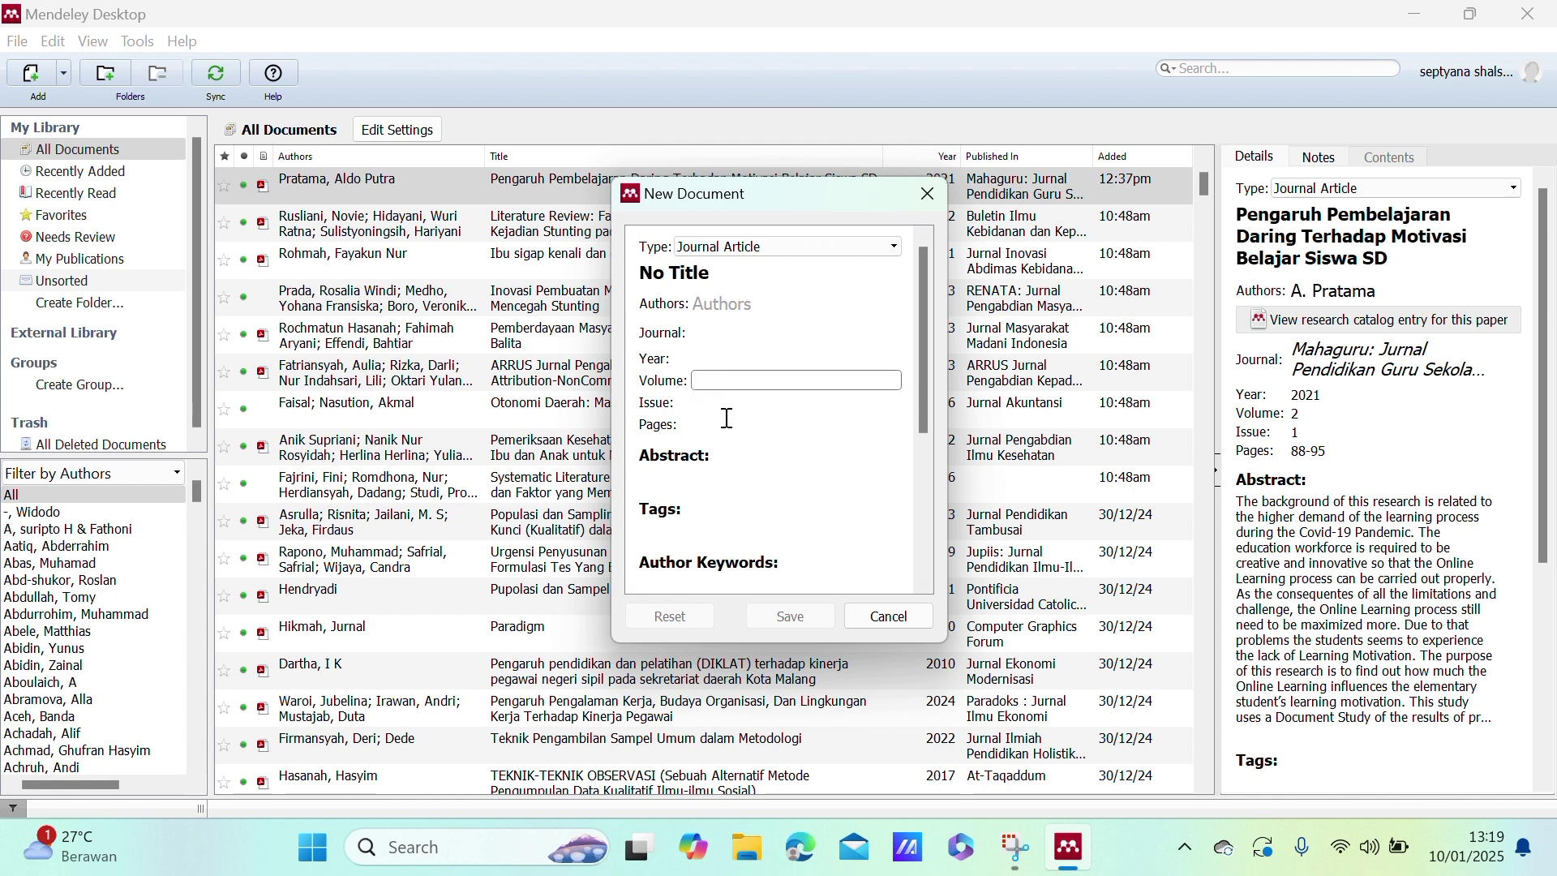
pyautogui.click(711, 472)
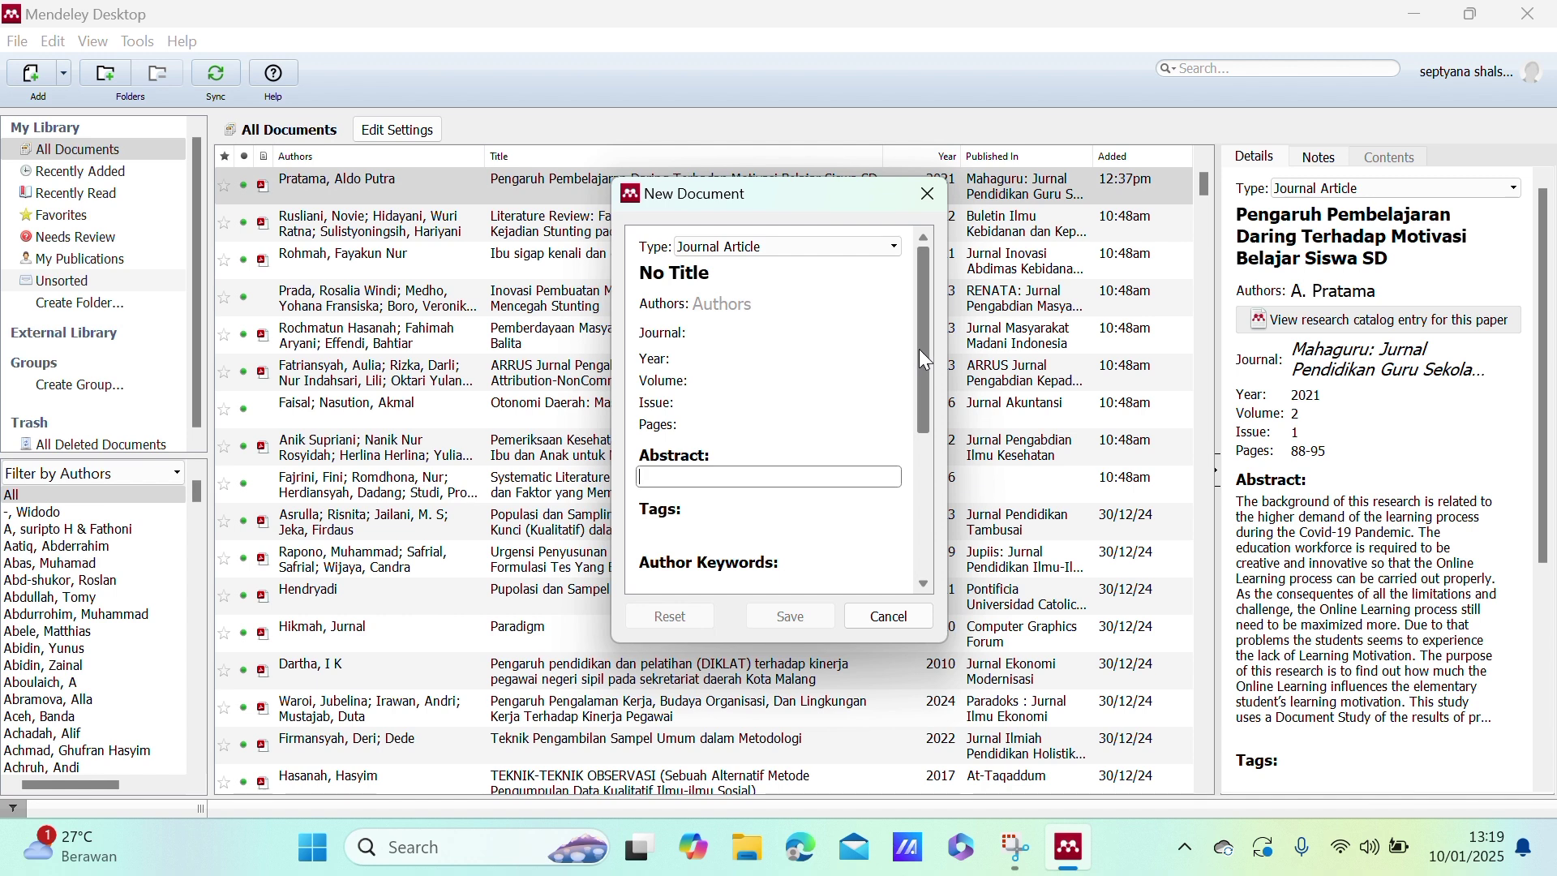
pyautogui.moveTo(925, 355); pyautogui.dragTo(920, 495)
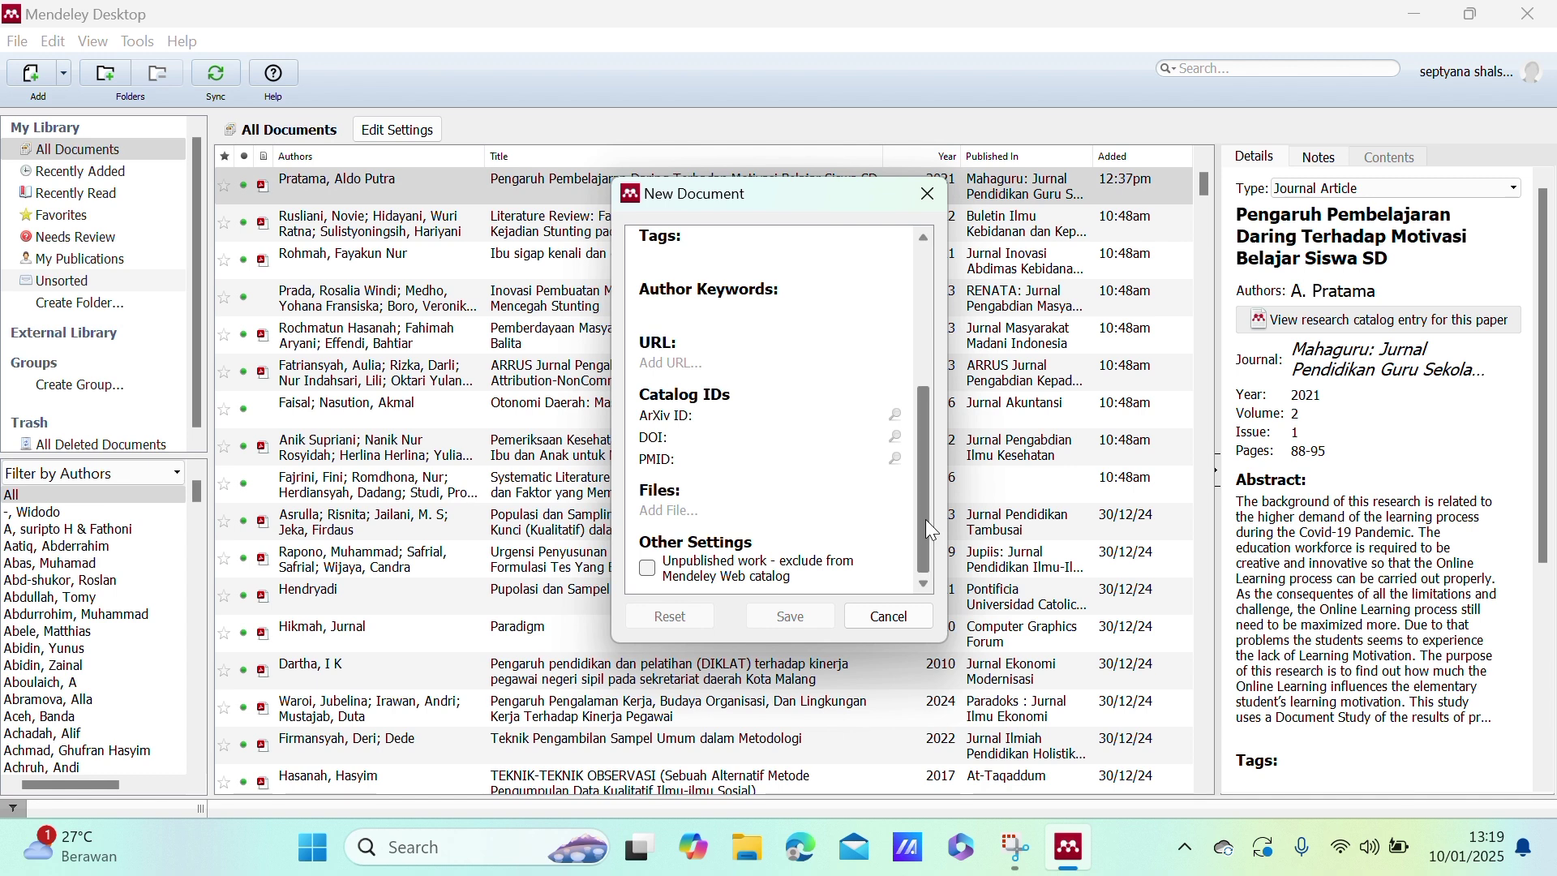
pyautogui.moveTo(926, 519); pyautogui.dragTo(945, 329)
pyautogui.click(789, 276)
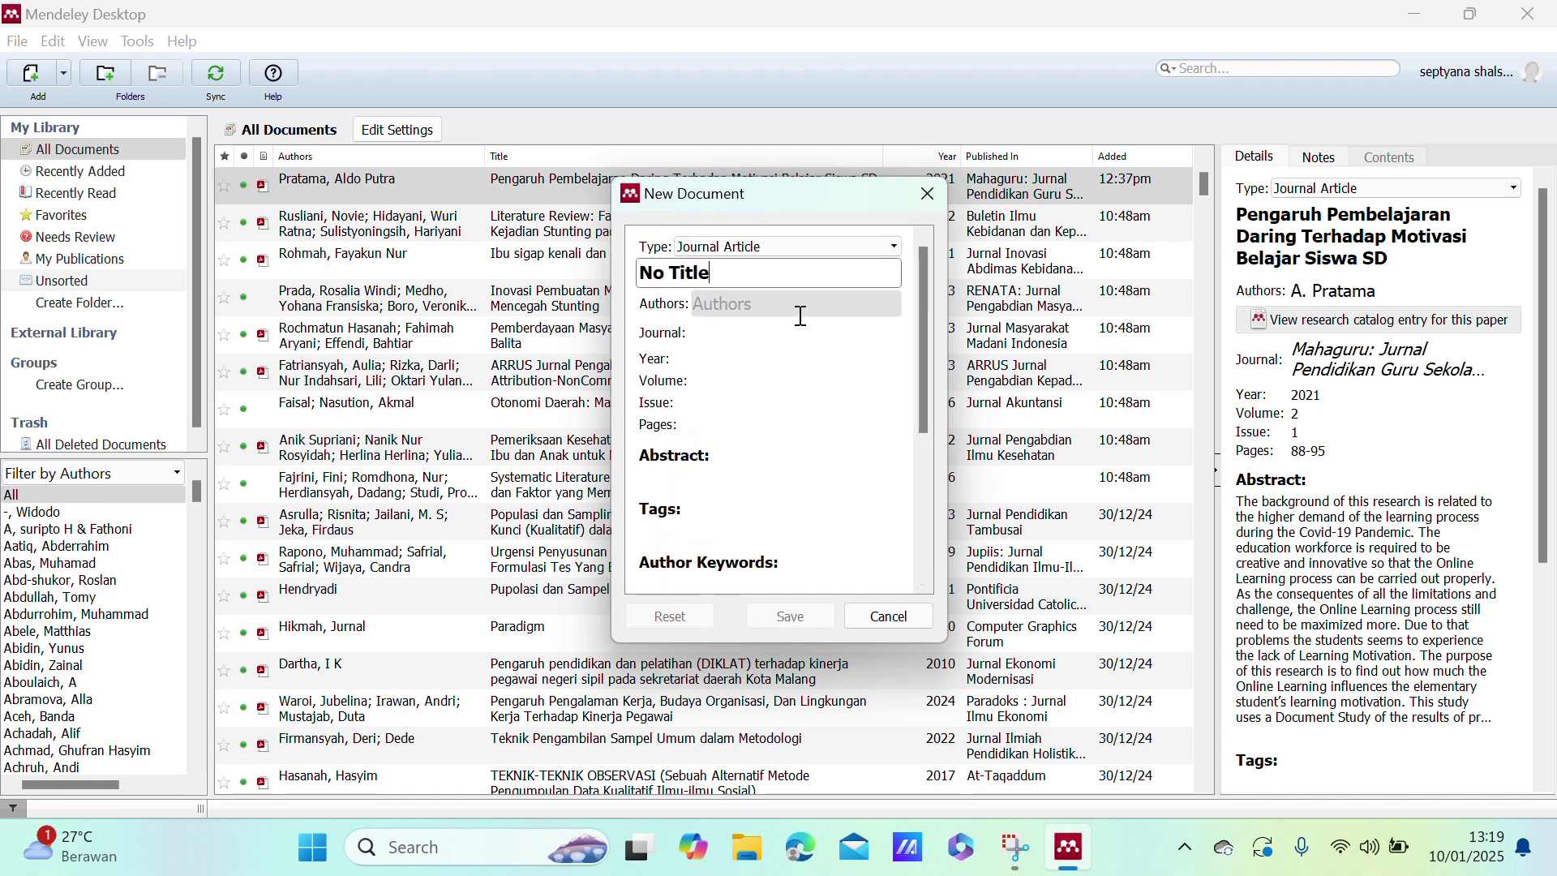
pyautogui.click(874, 622)
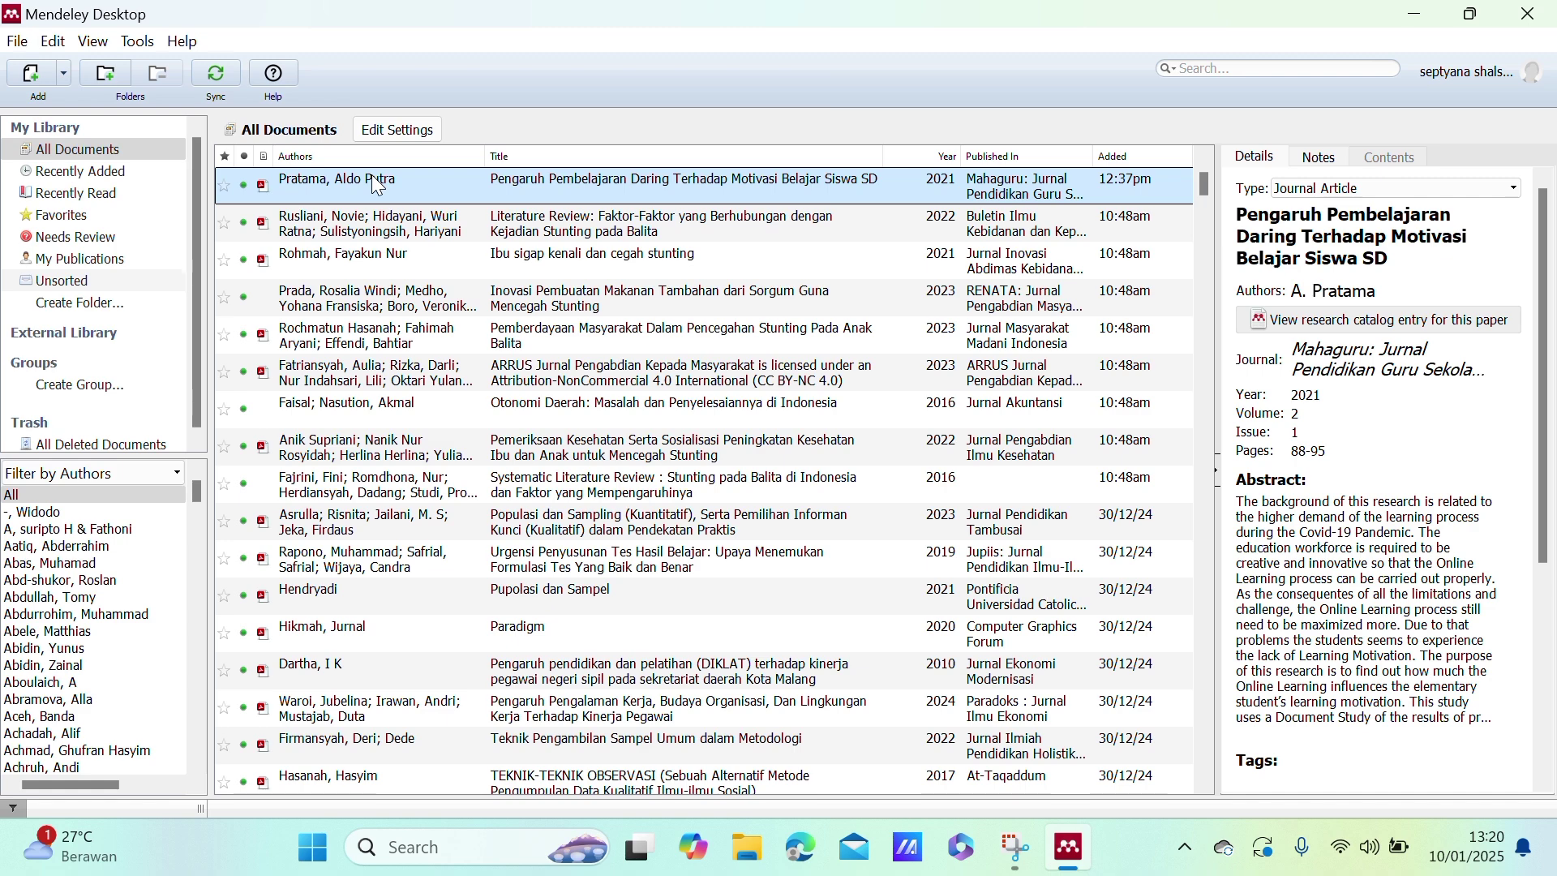
# Switch to Google Chrome and go back from the open article PDF to the Google Scholar home page.
pyautogui.click(703, 42)
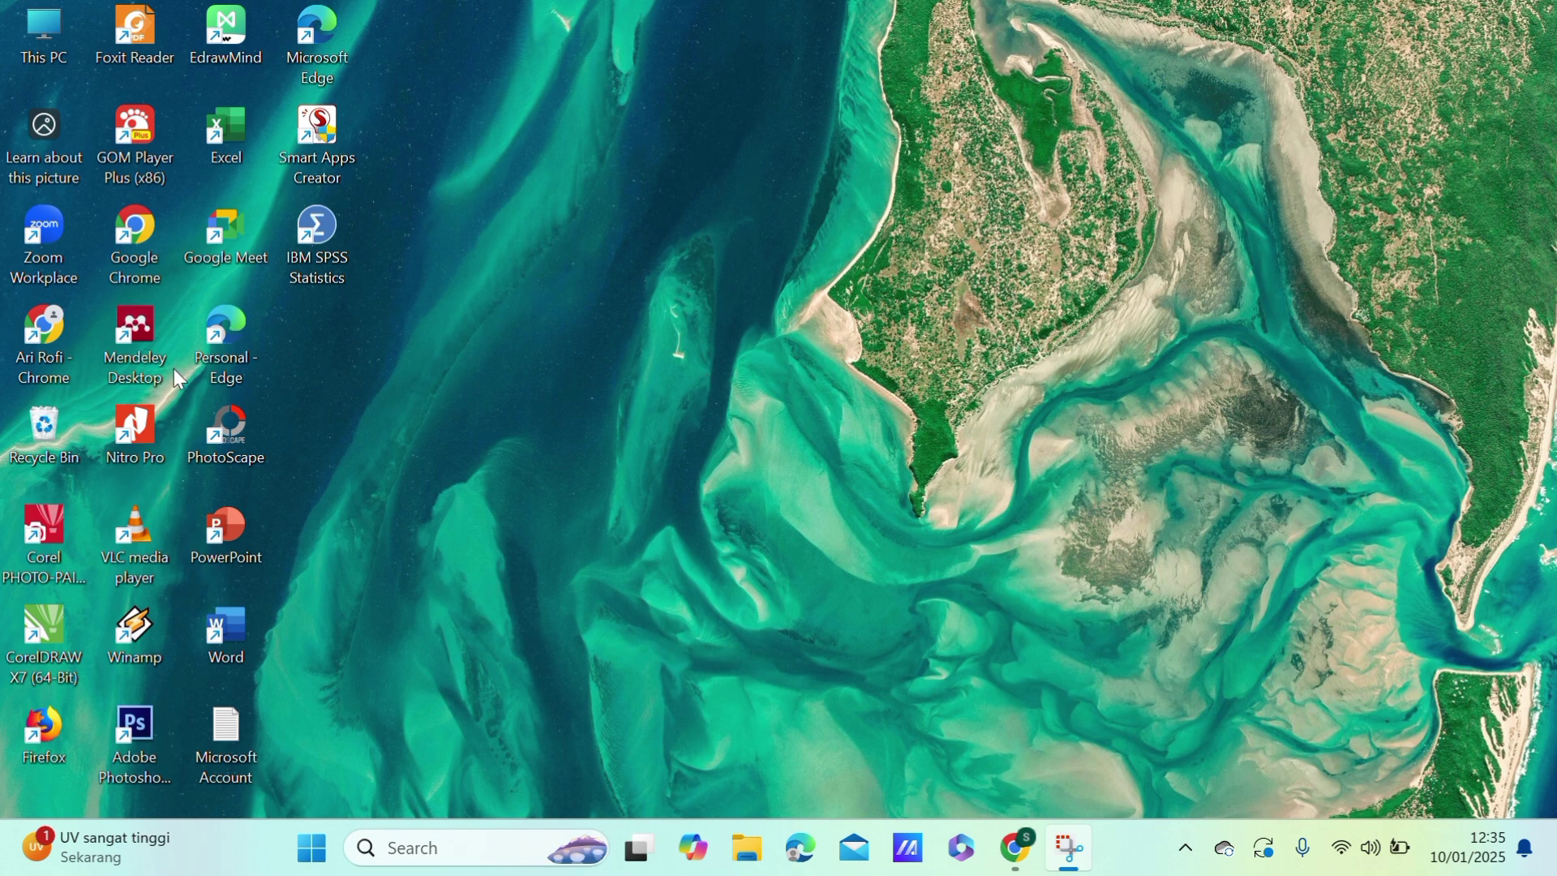
pyautogui.doubleClick(144, 234)
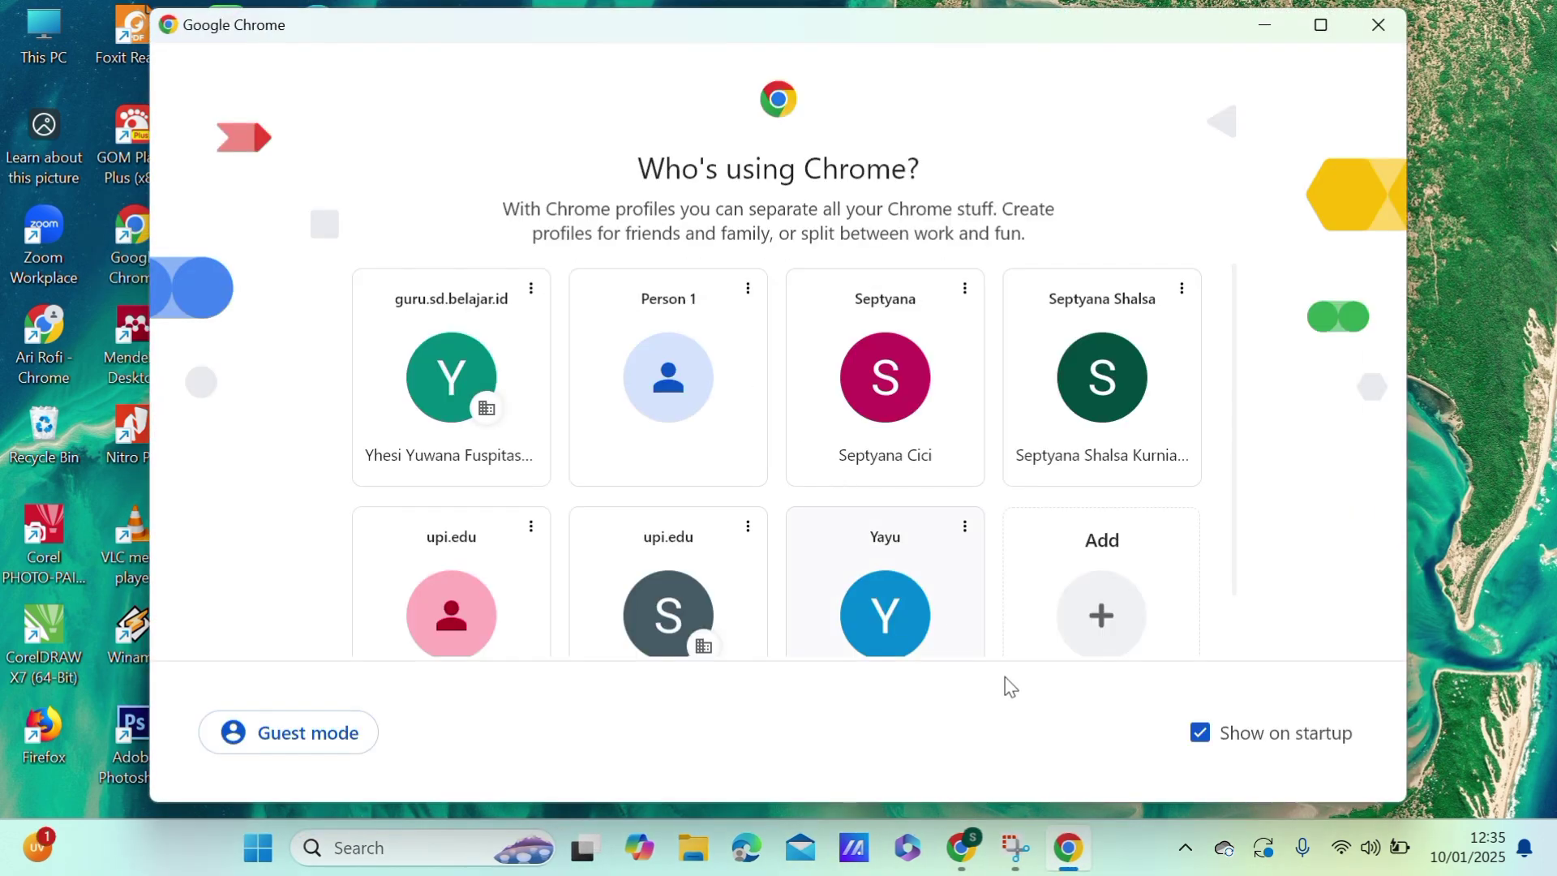
pyautogui.click(967, 865)
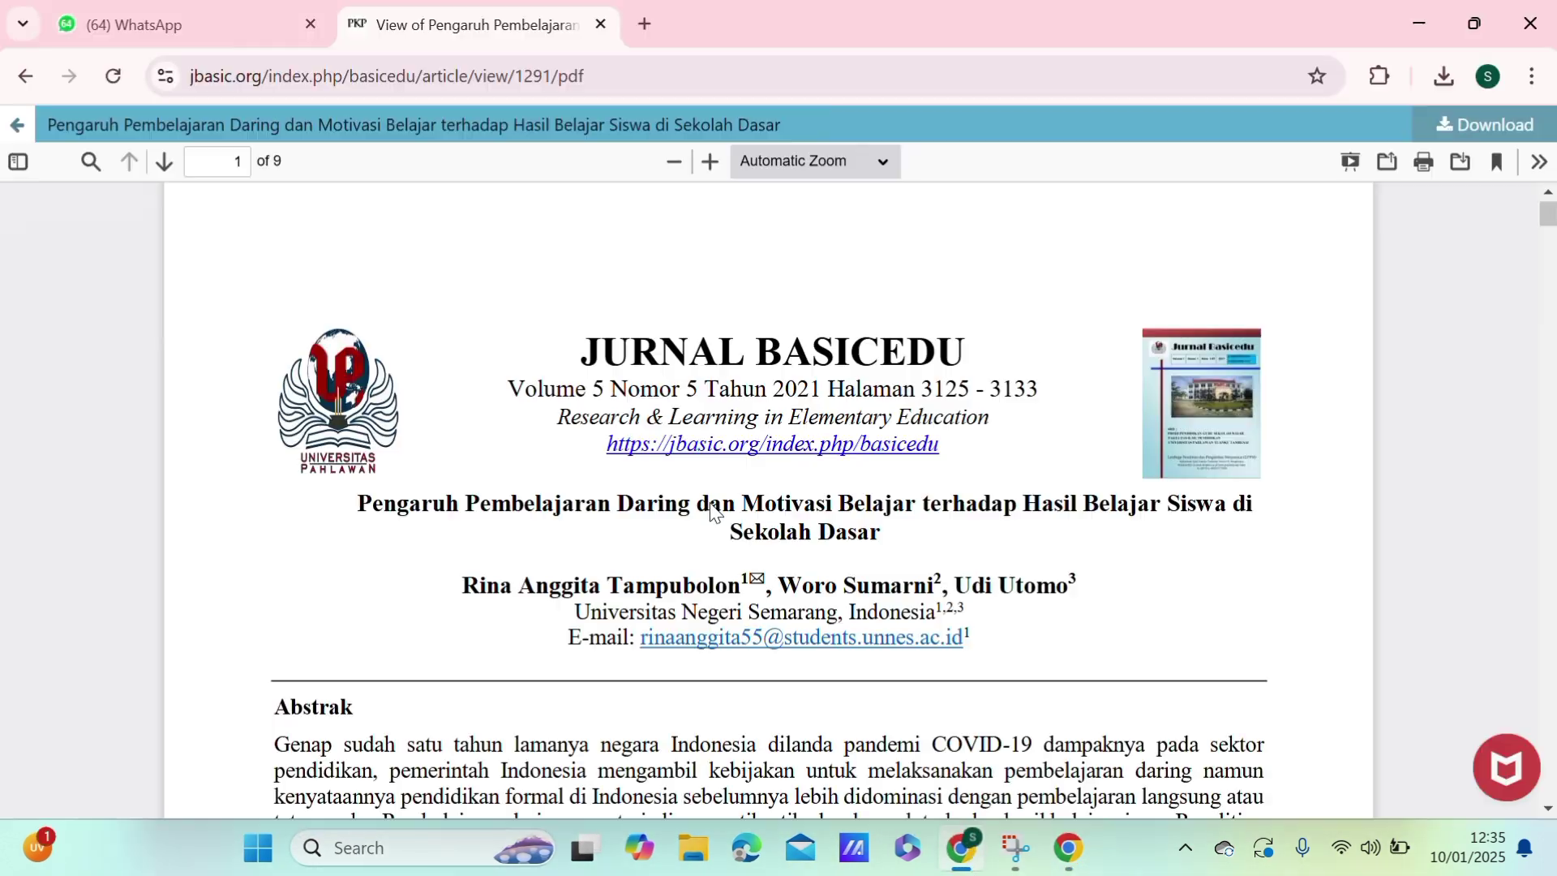
pyautogui.click(24, 78)
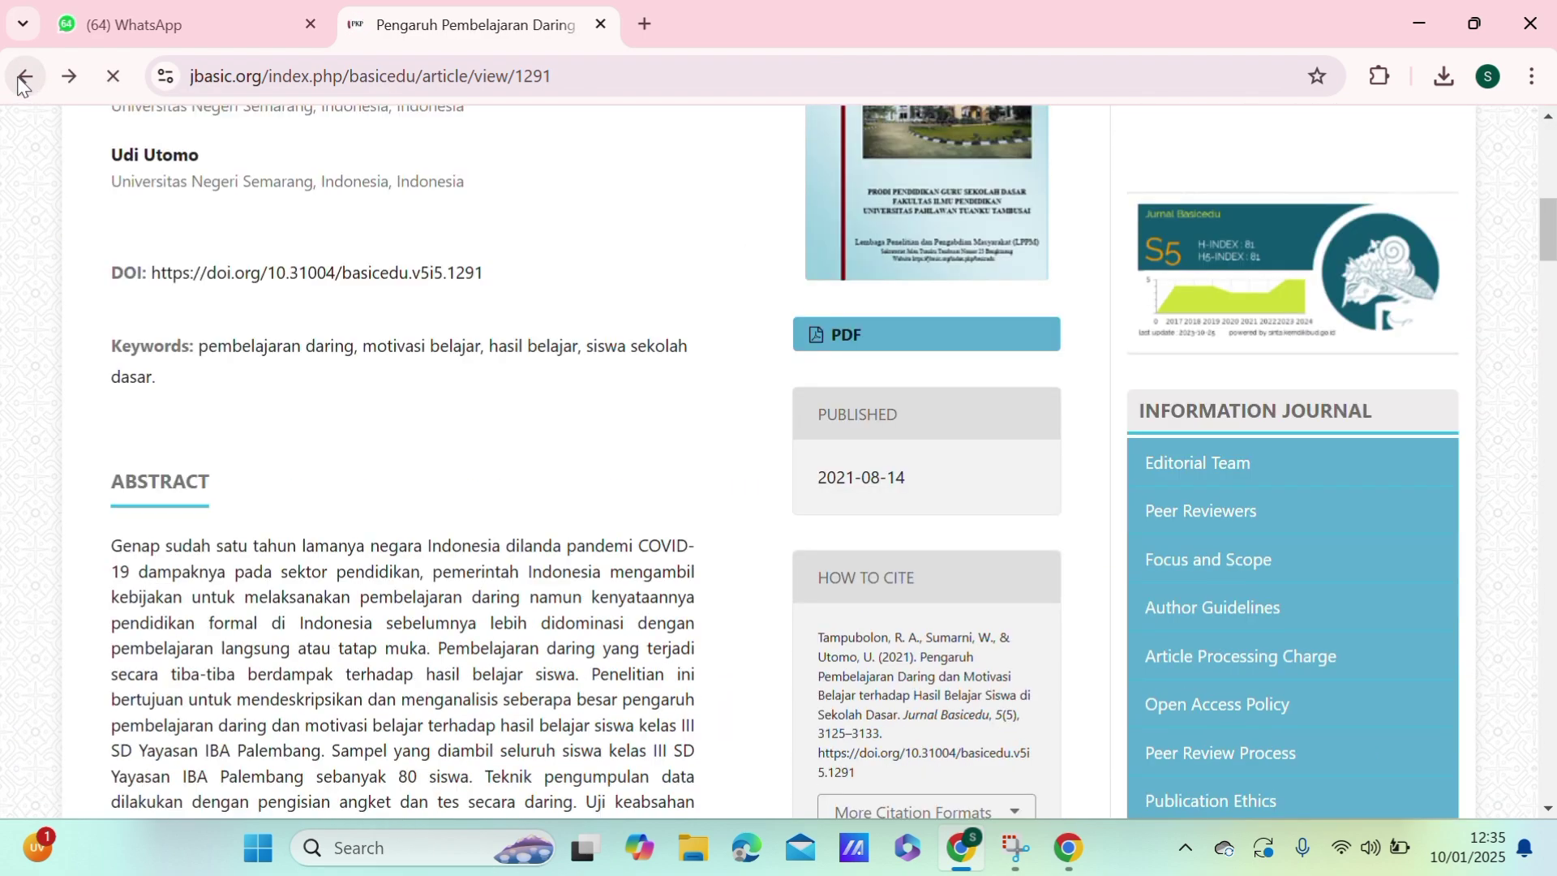
pyautogui.click(24, 79)
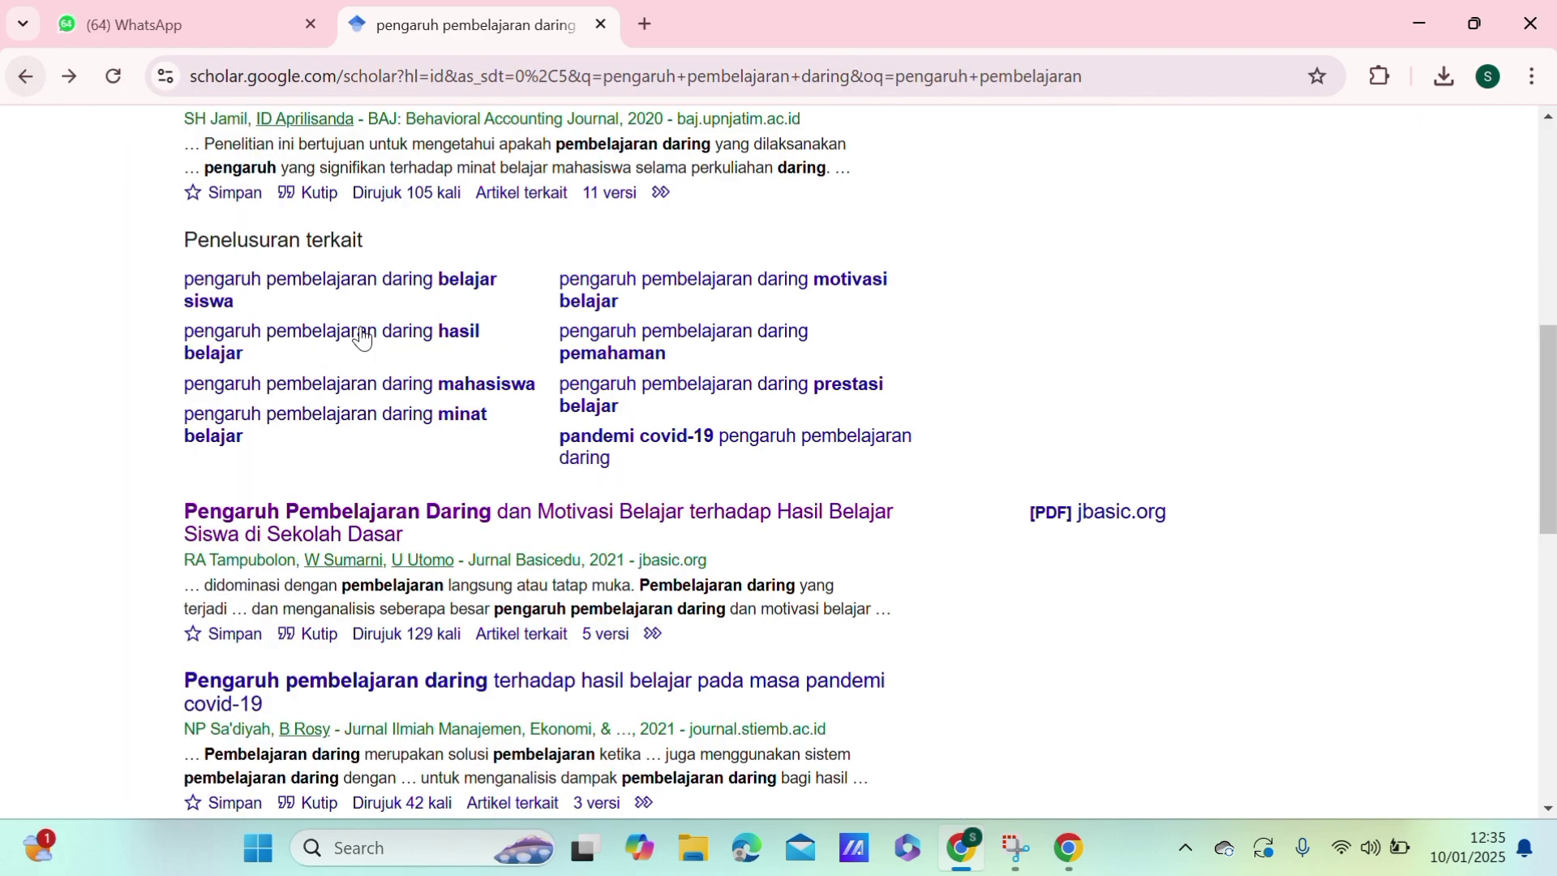
pyautogui.scroll(9, 358, 336)
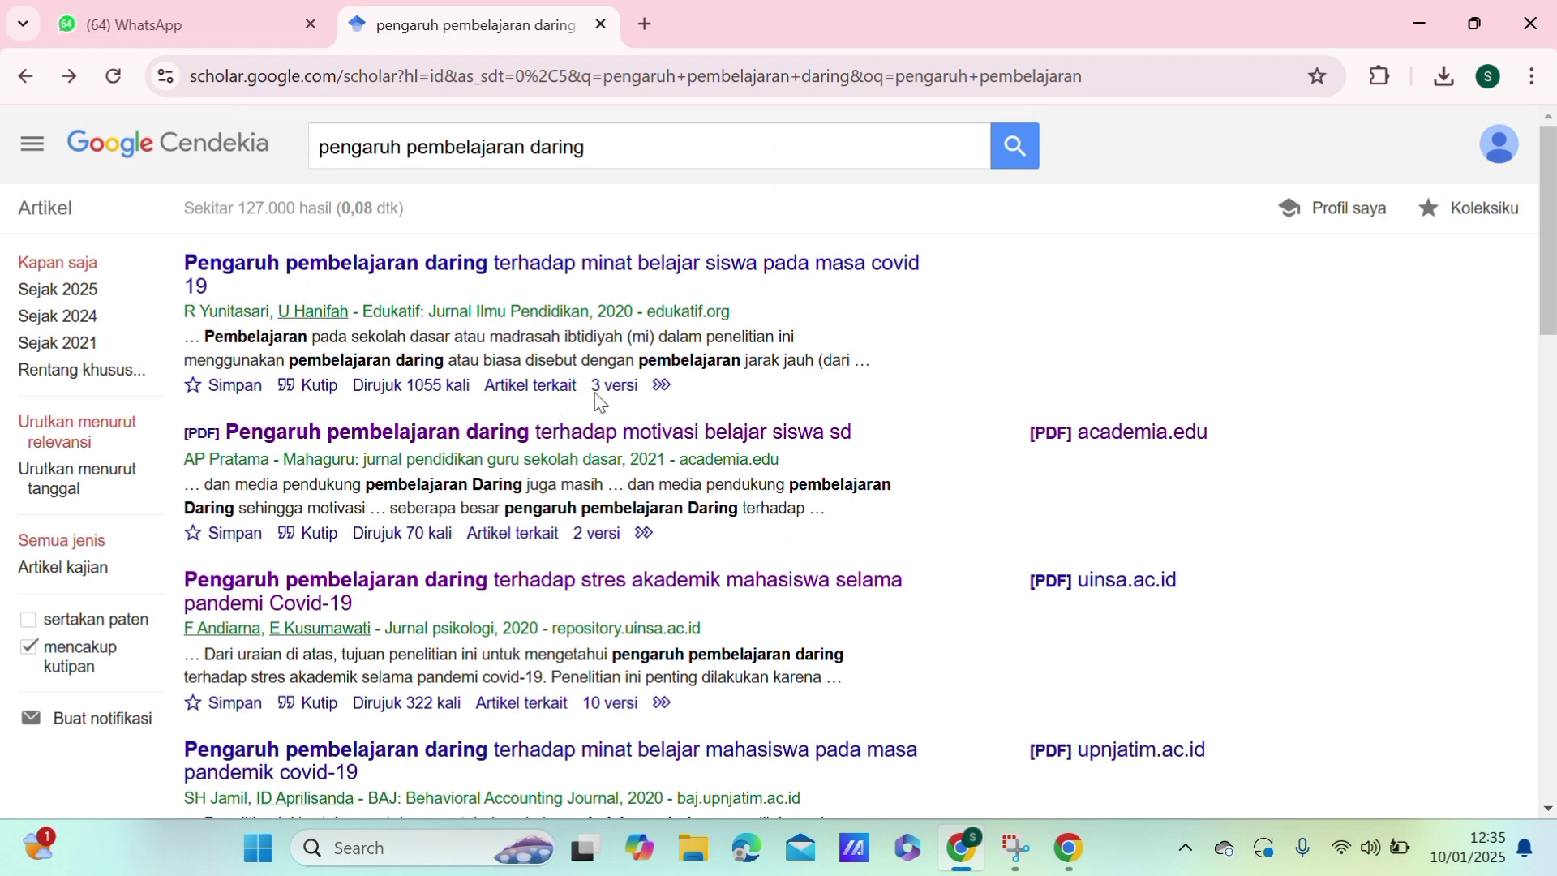
pyautogui.click(26, 78)
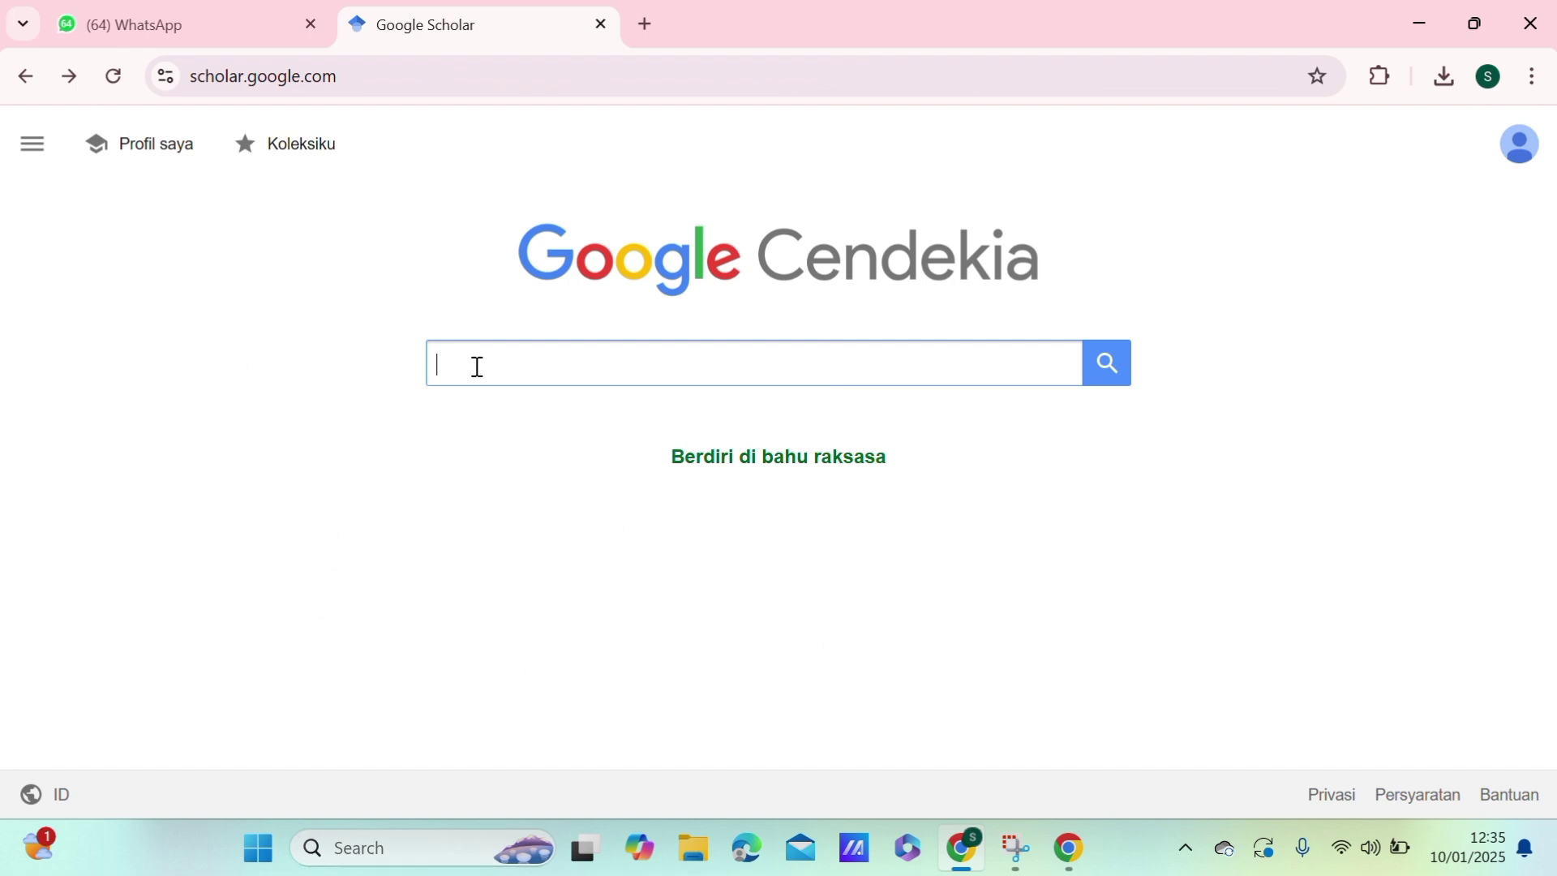
# Search Google Scholar for "pembelajaran kooperatif".
pyautogui.write('p')
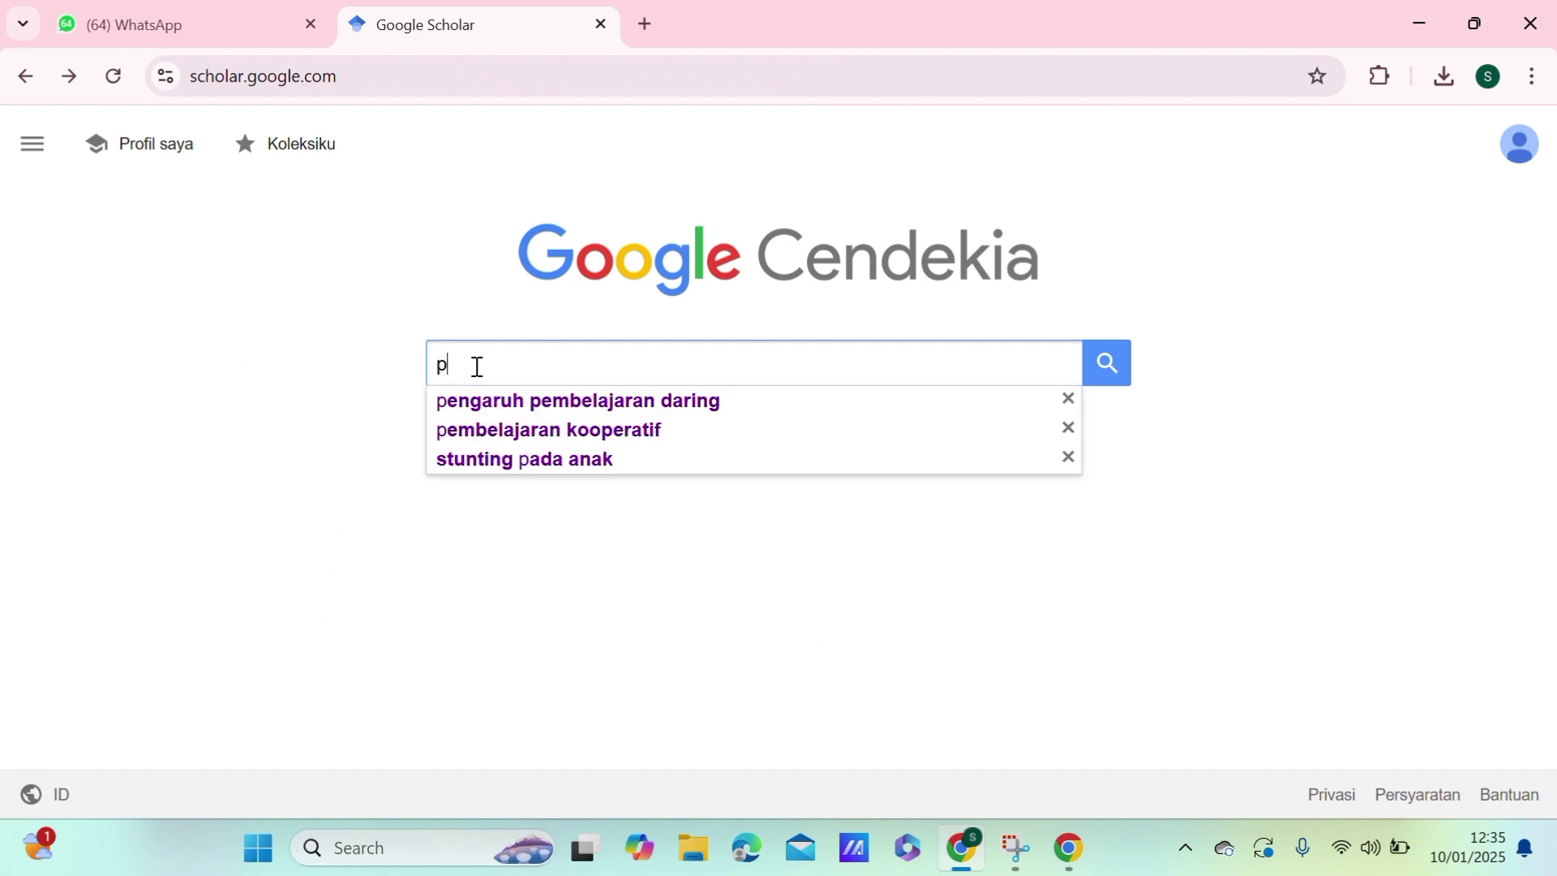
pyautogui.write('embelajaran')
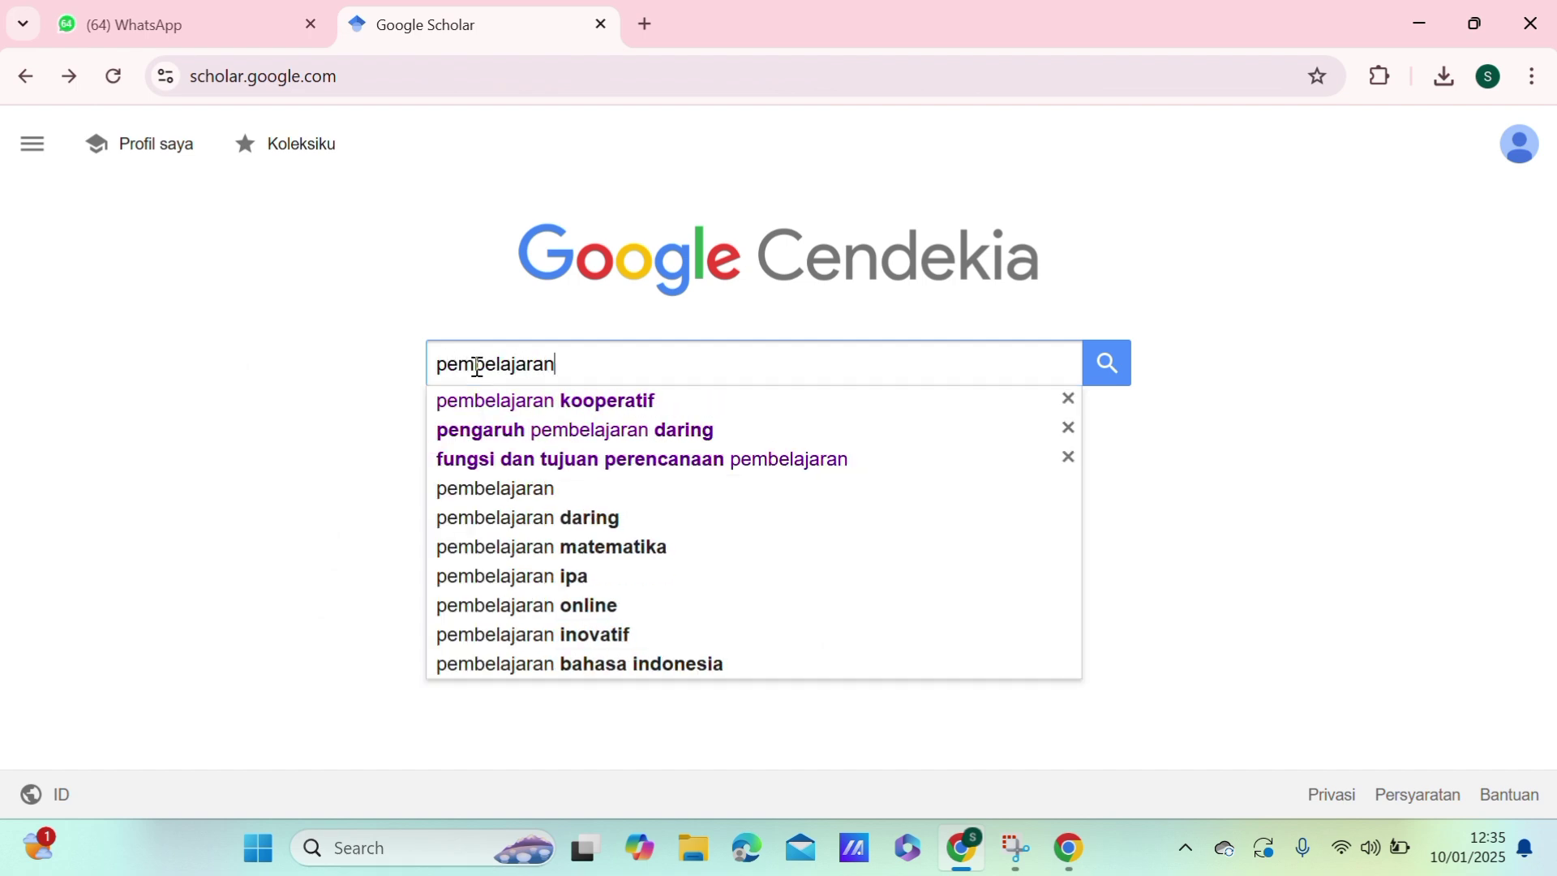
pyautogui.click(647, 405)
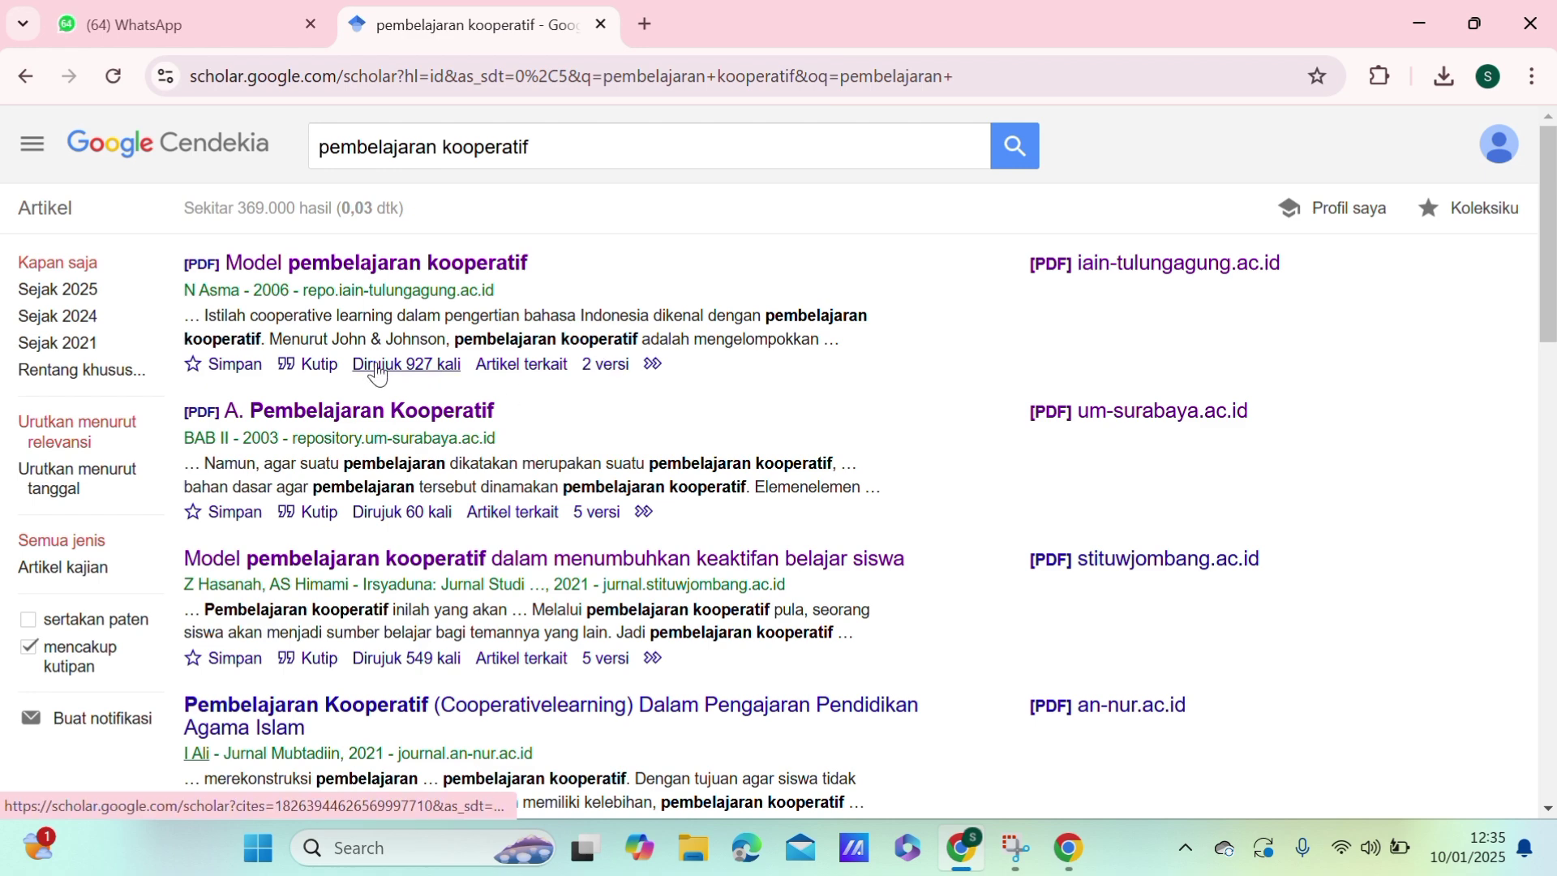
# Open the article "Model pembelajaran kooperatif dalam menumbuhkan keaktifan belajar siswa" and download its PDF.
pyautogui.click(473, 561)
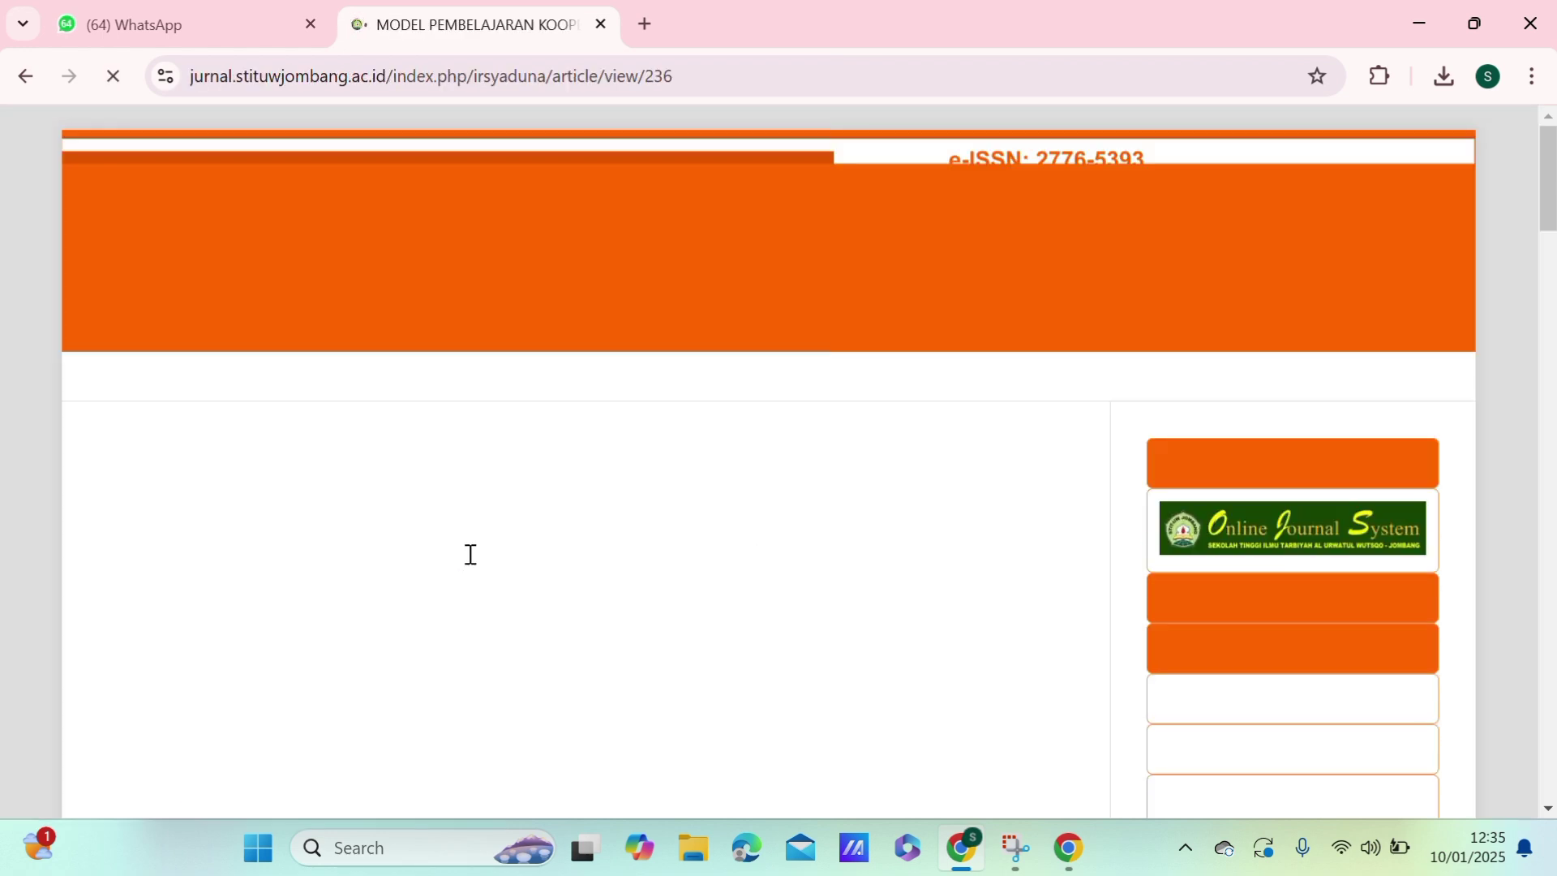
pyautogui.scroll(-7, 969, 512)
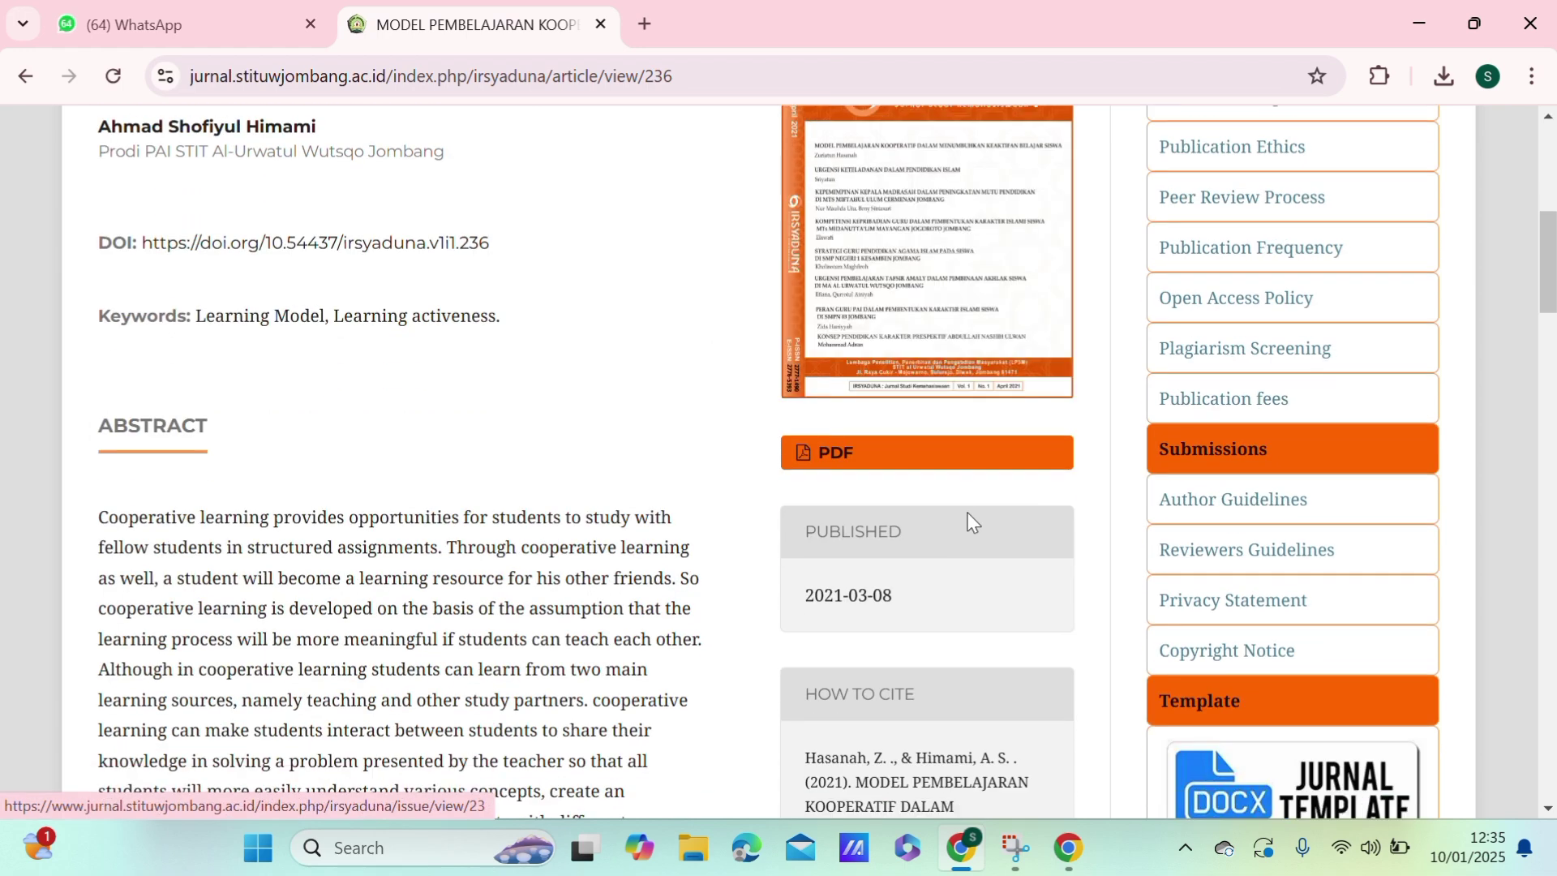
pyautogui.click(882, 446)
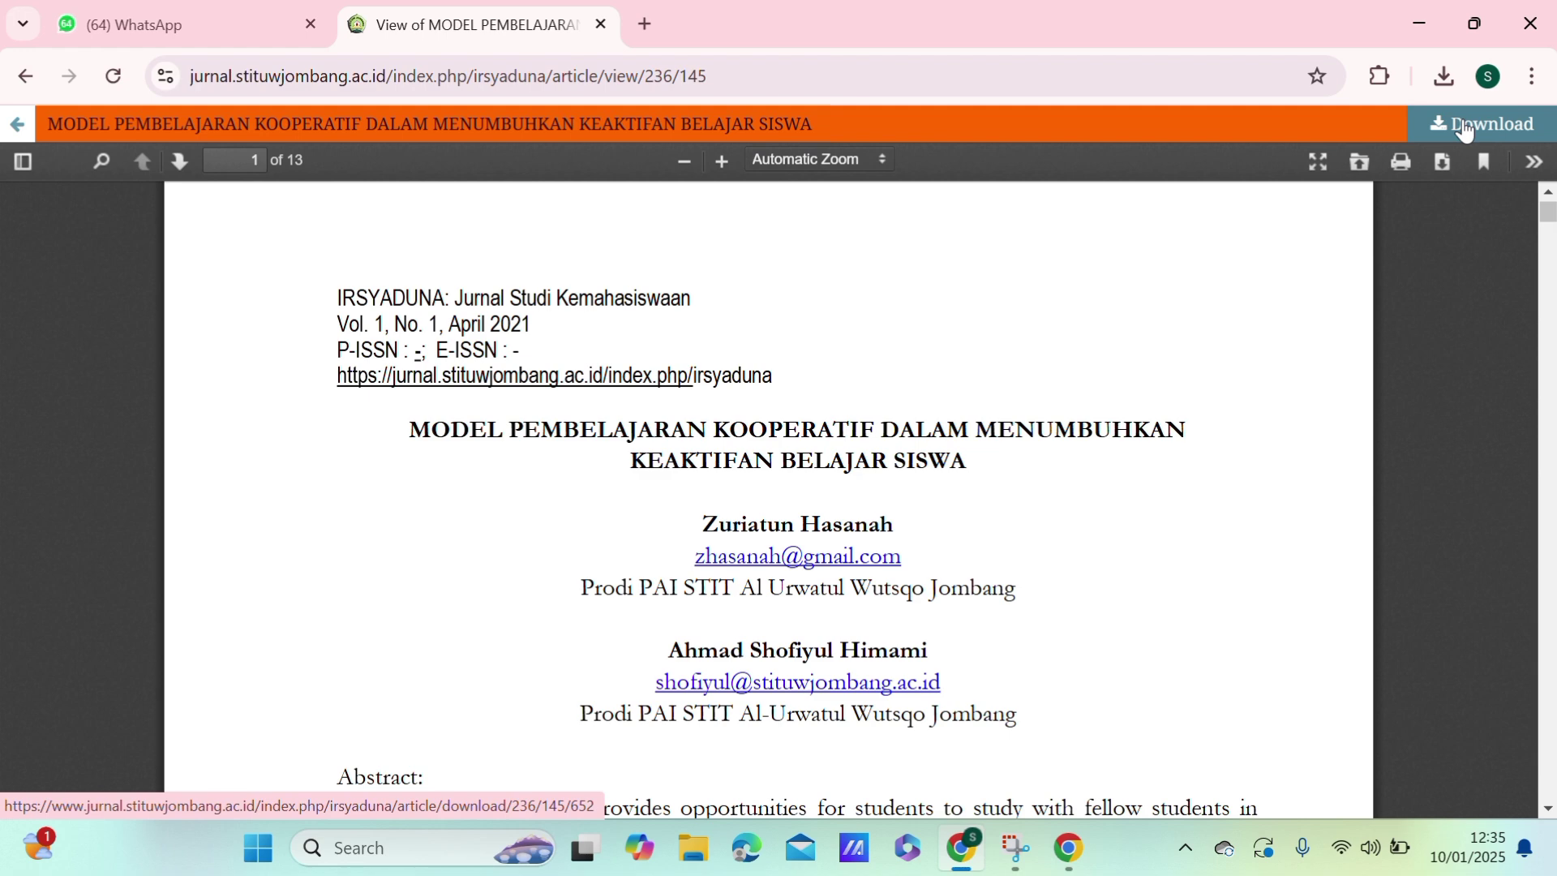
pyautogui.click(1466, 130)
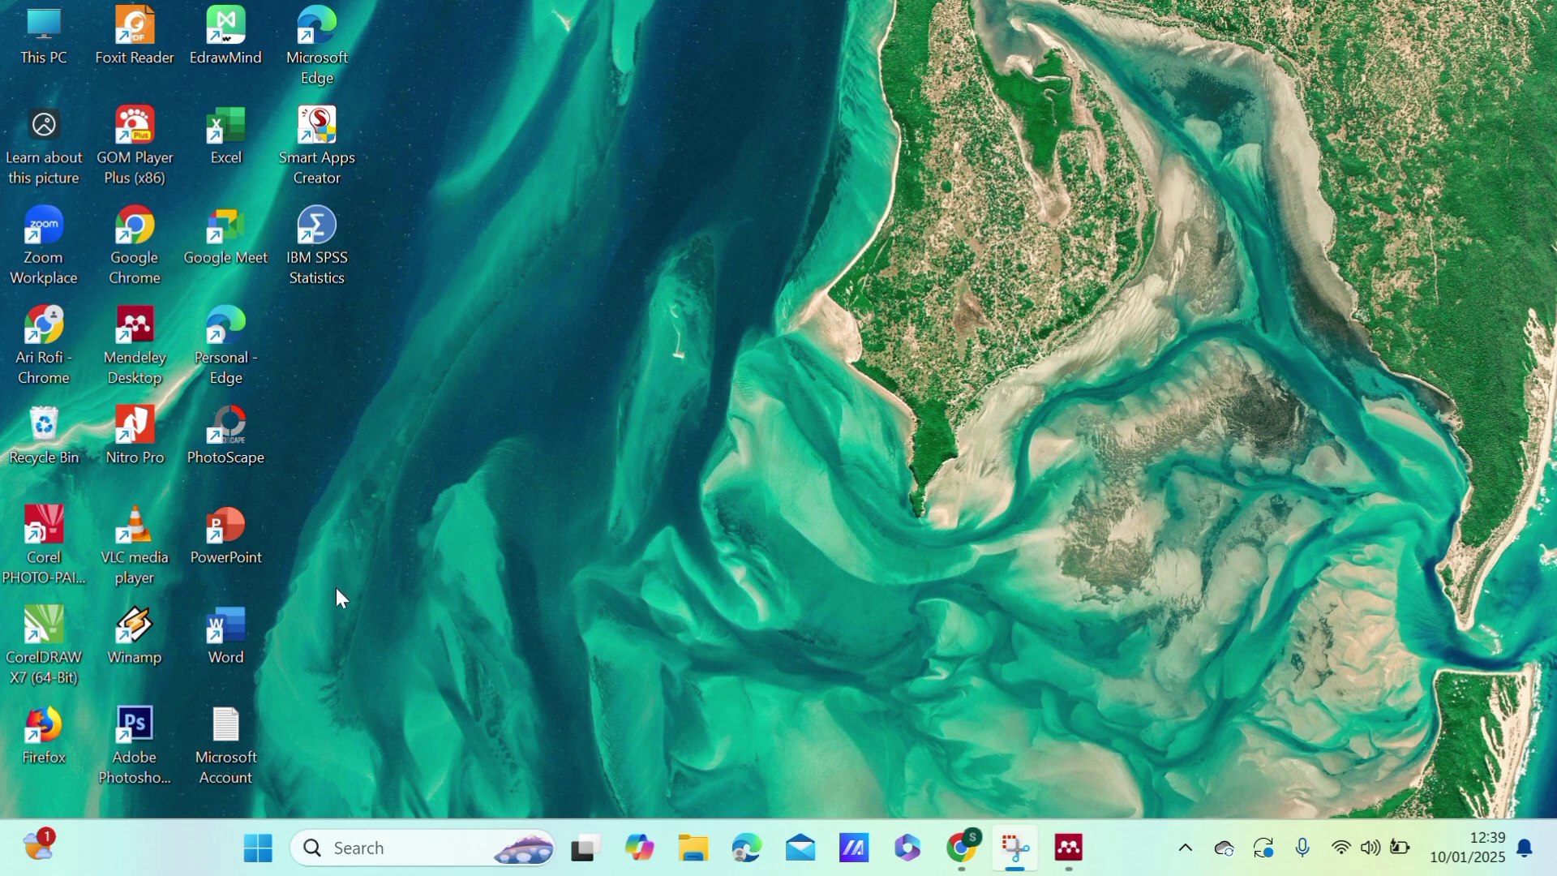
# Launch Microsoft Word and create a new blank document.
pyautogui.doubleClick(236, 631)
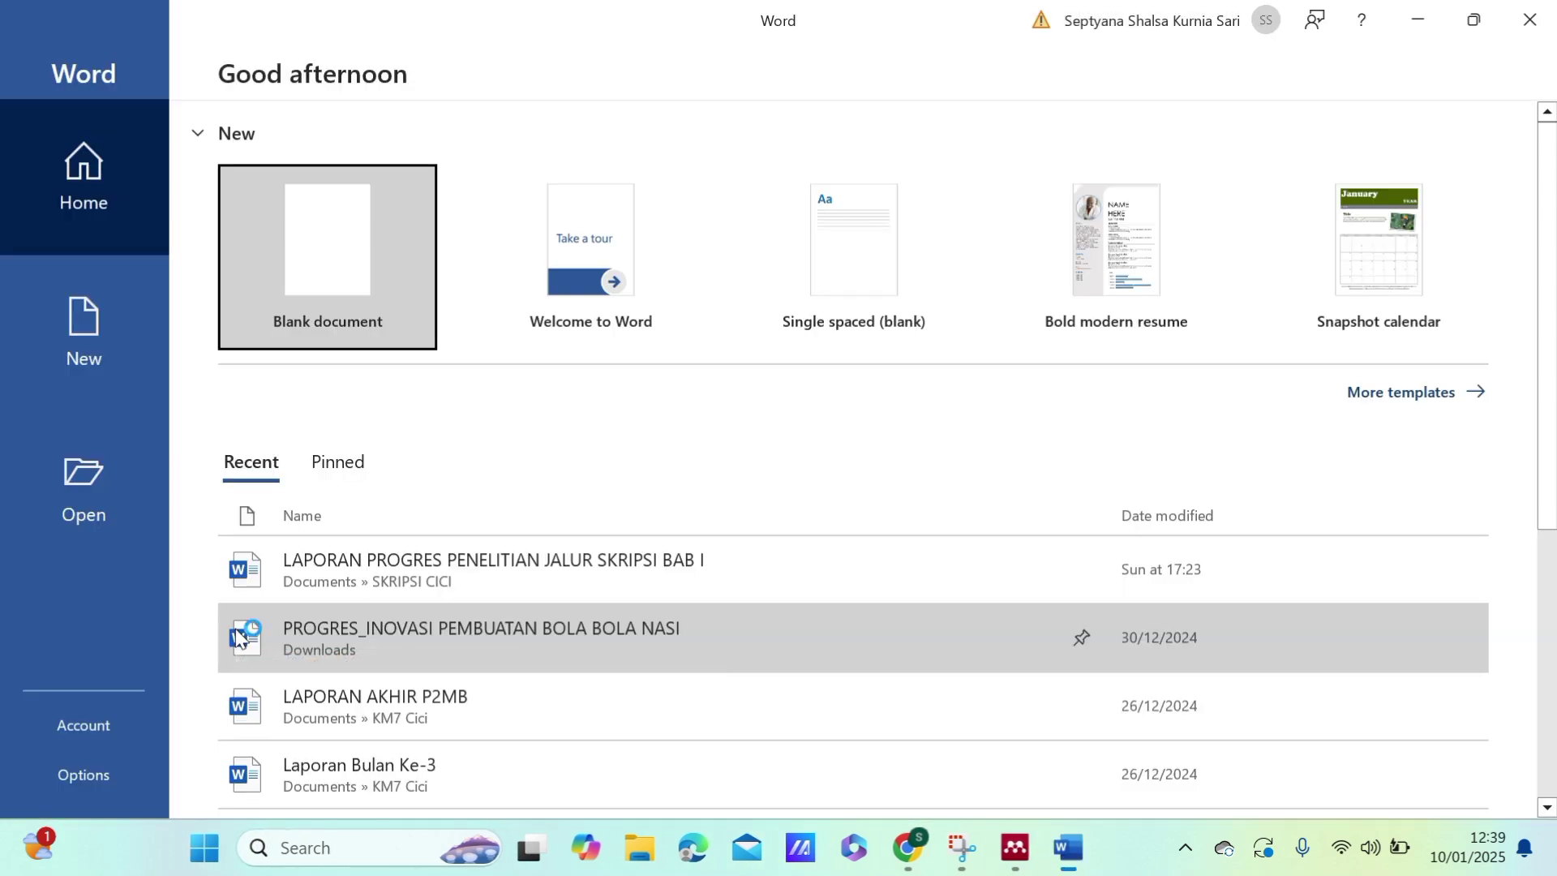
pyautogui.click(39, 284)
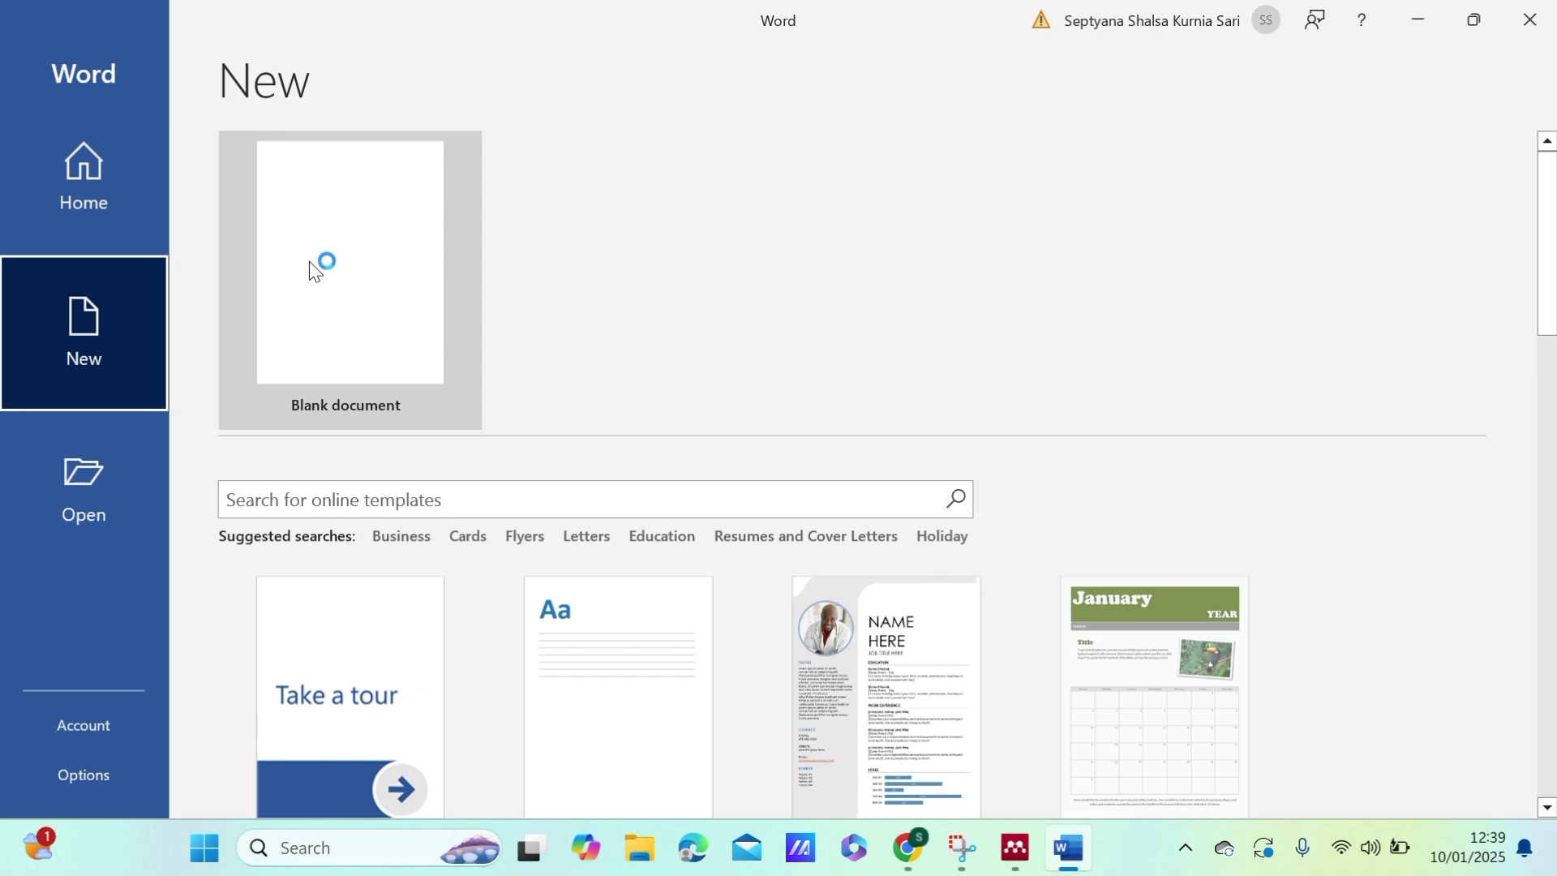
pyautogui.click(406, 274)
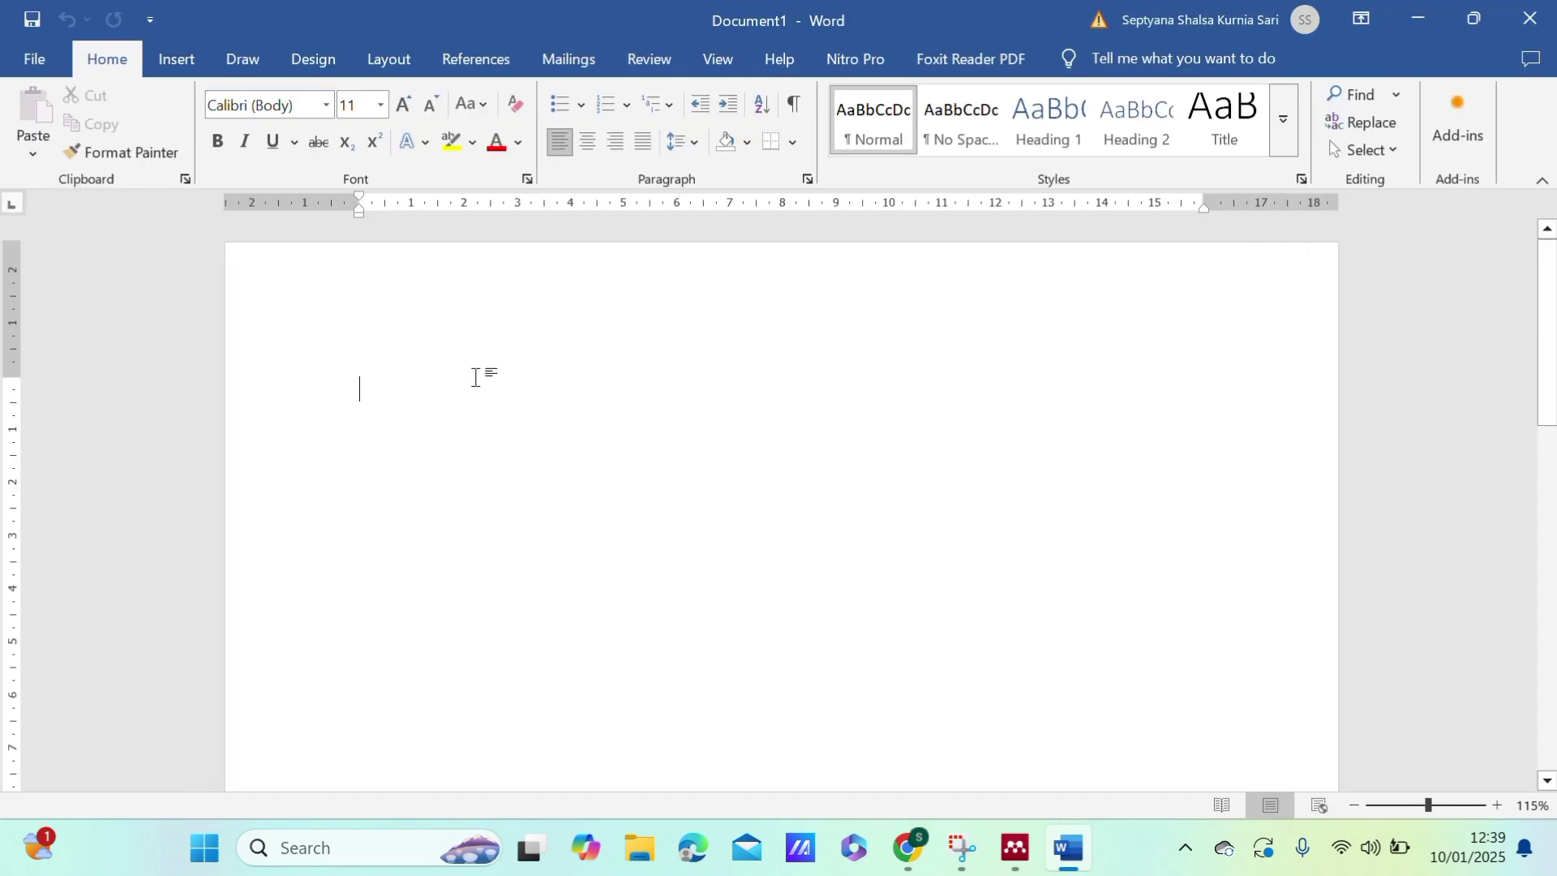
# Set the text font to Times New Roman at size 12.
pyautogui.click(326, 109)
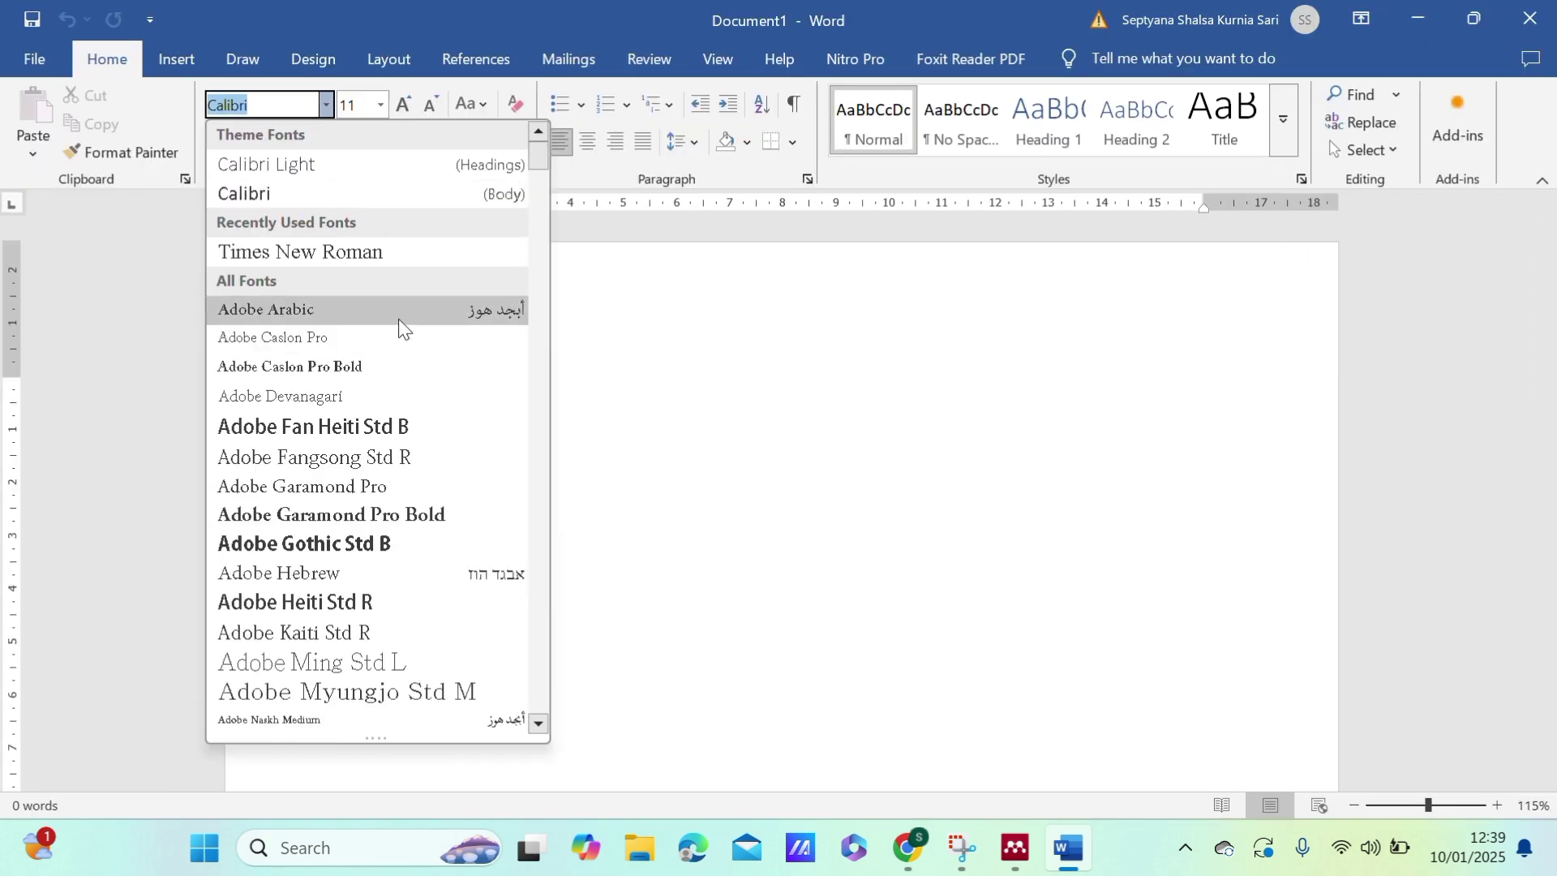
pyautogui.click(352, 242)
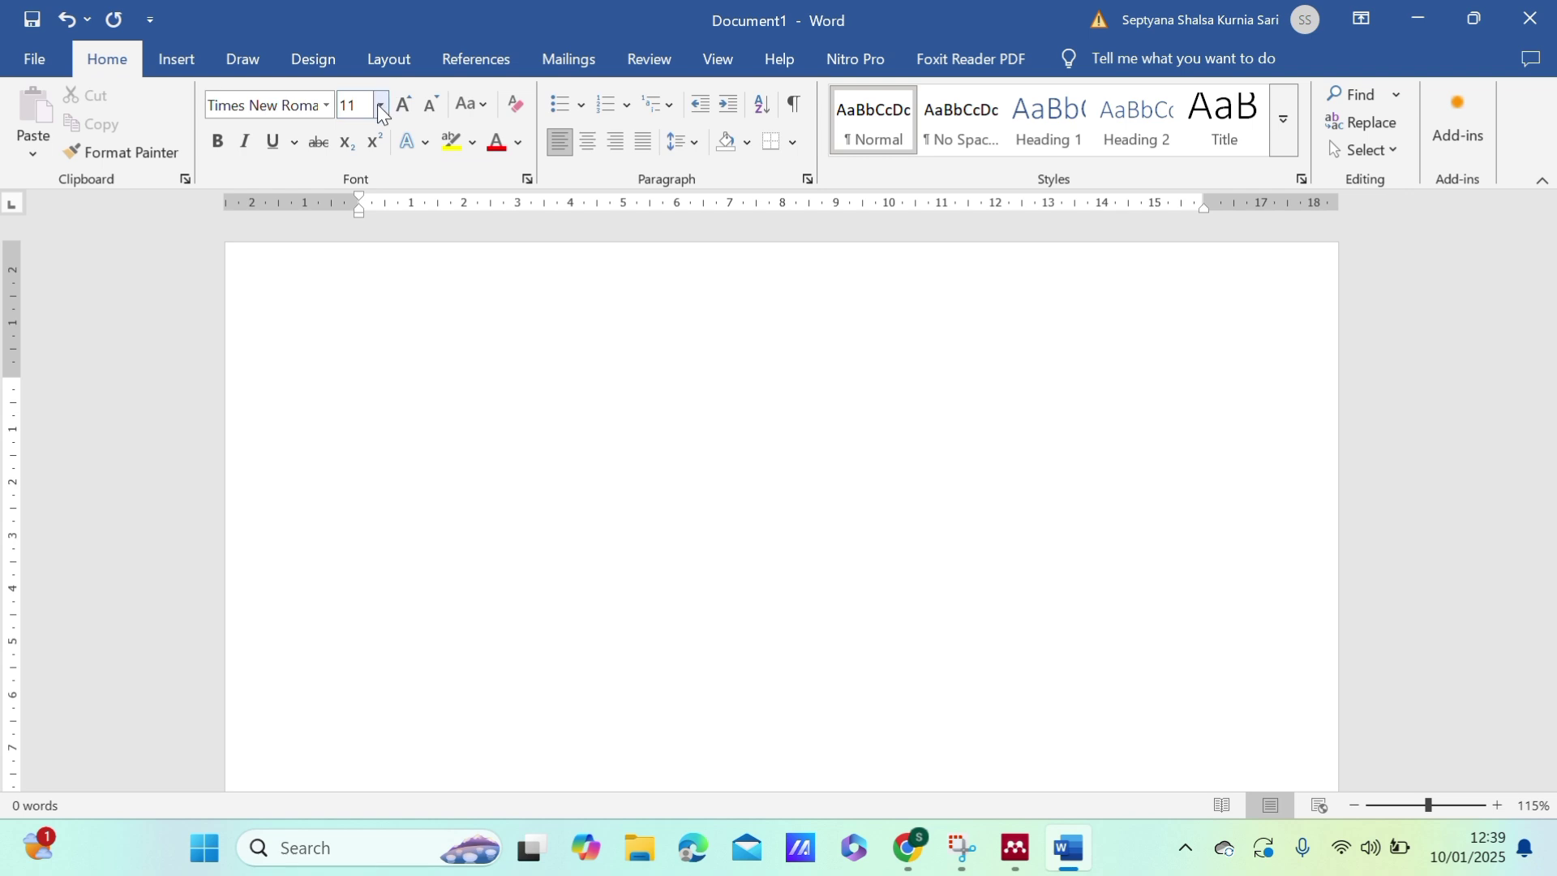
pyautogui.click(381, 104)
pyautogui.click(352, 235)
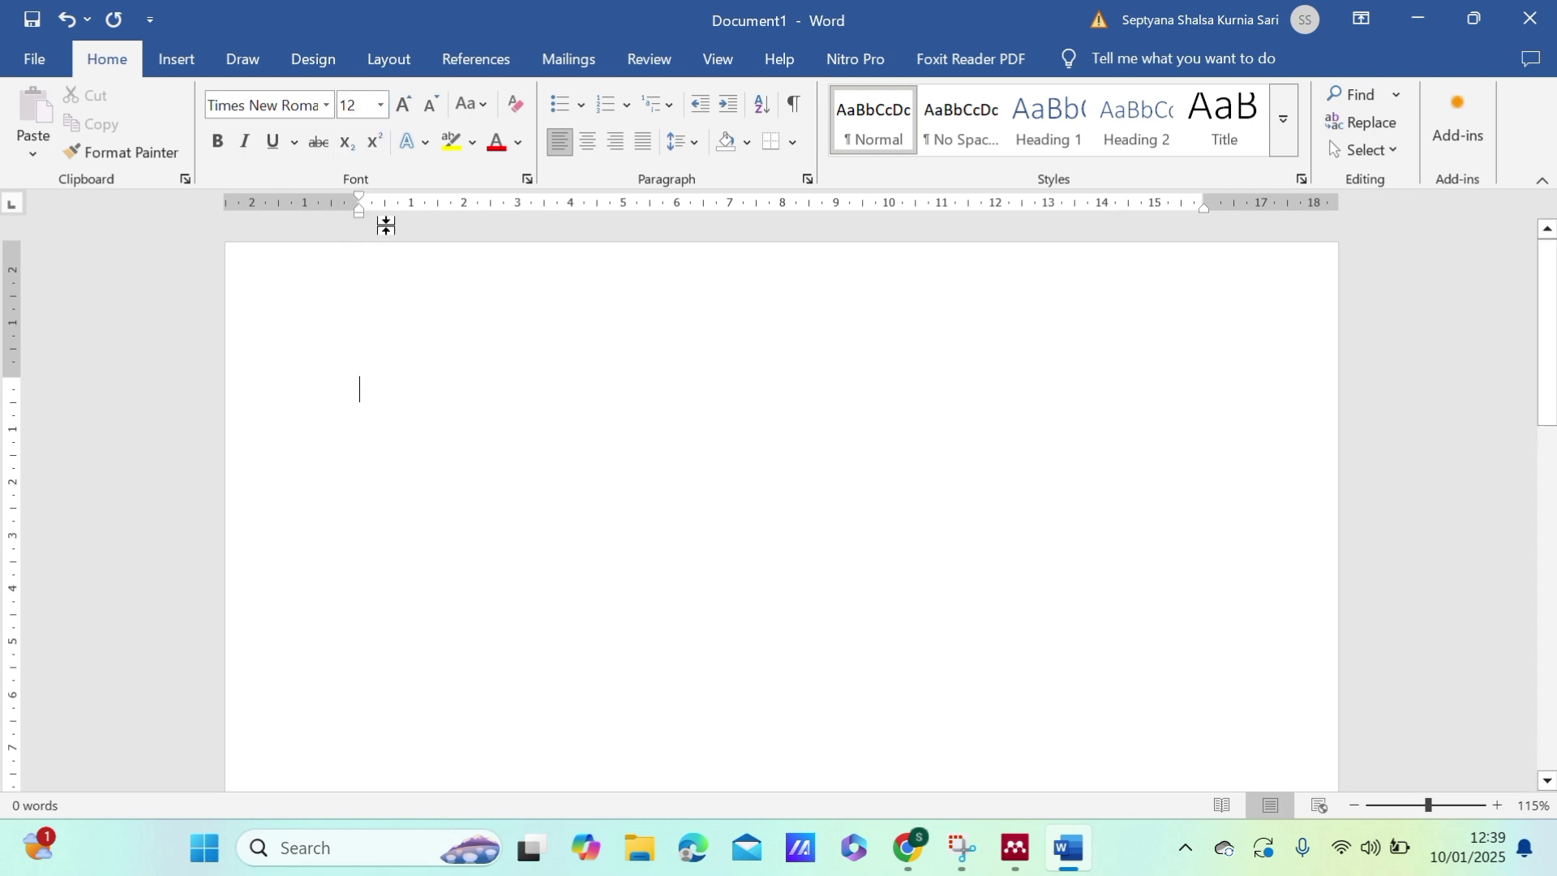
# In File Explorer's Downloads folder, open the PDFs "Pengaruh_Pembelajaran_Daring_terhadap_Mo" and the one whose name starts with "admin,+14".
pyautogui.click(642, 848)
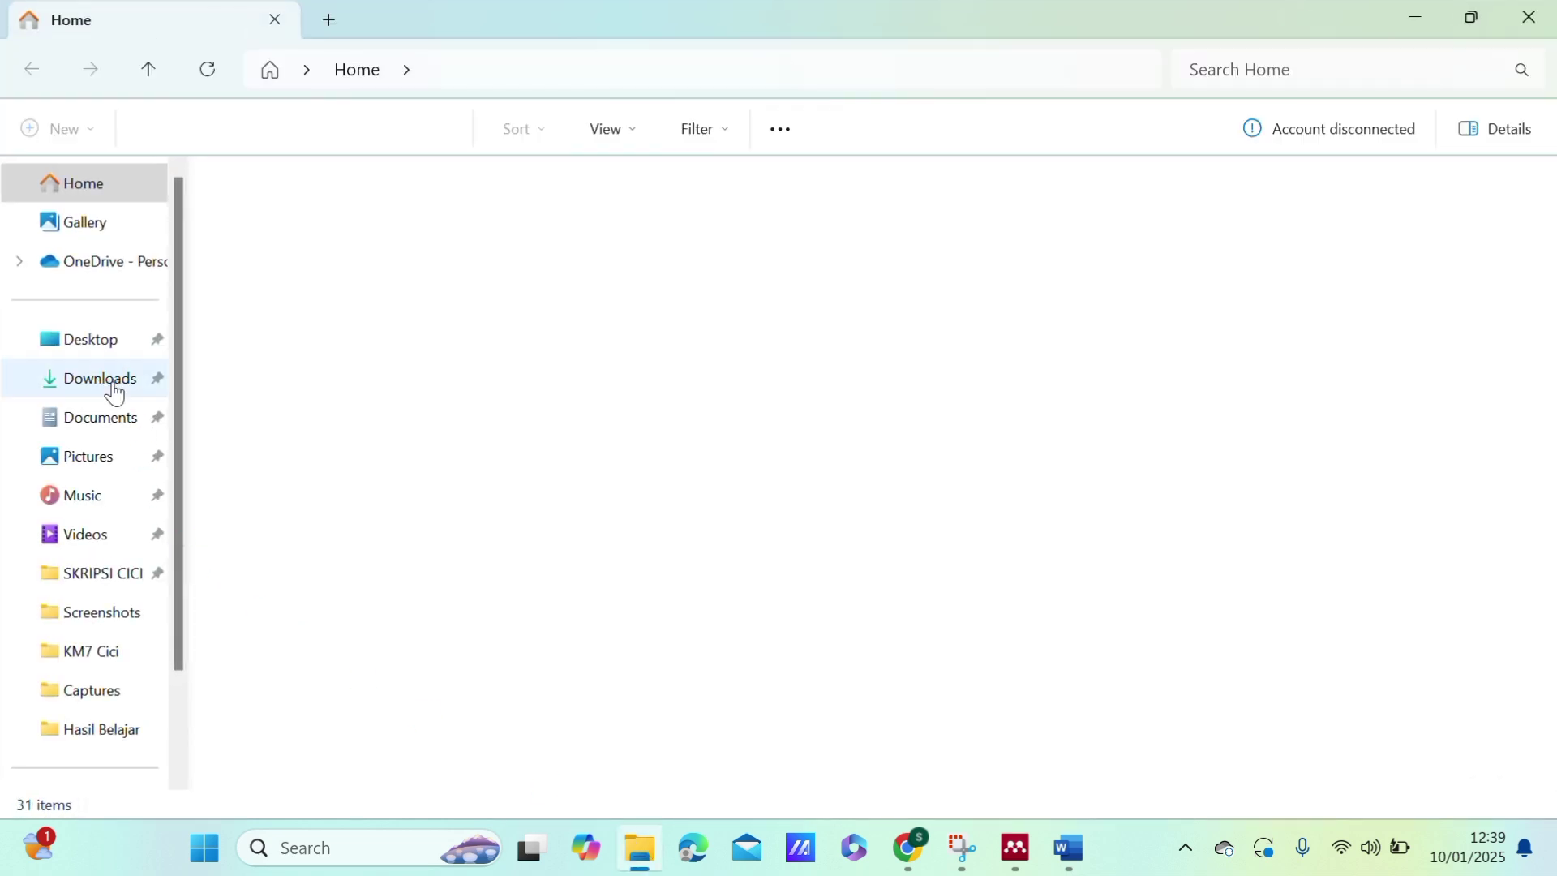
pyautogui.click(114, 391)
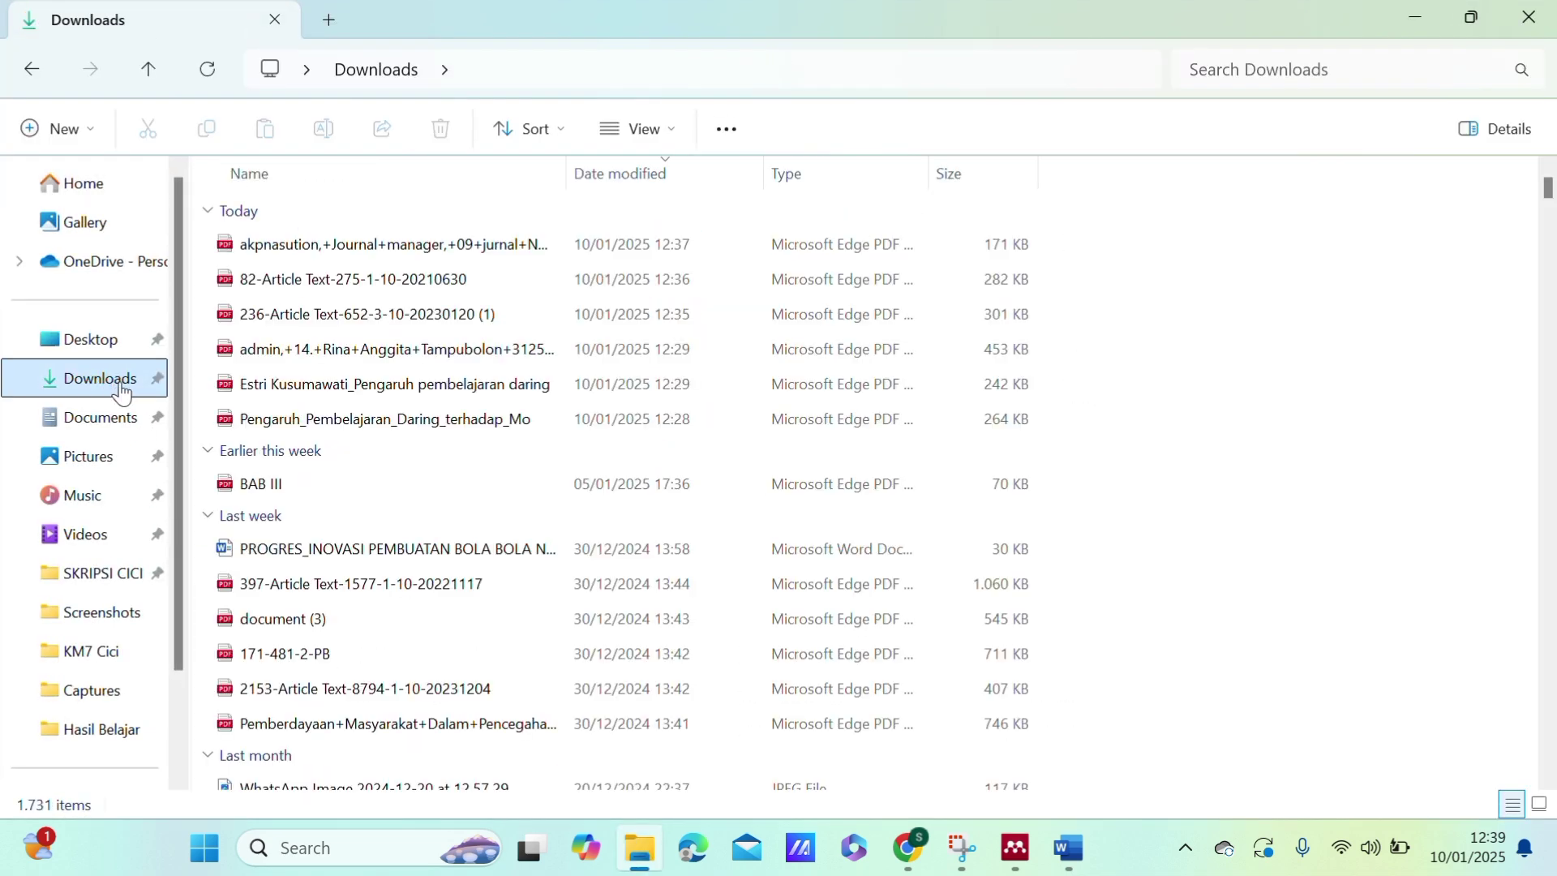
pyautogui.click(403, 426)
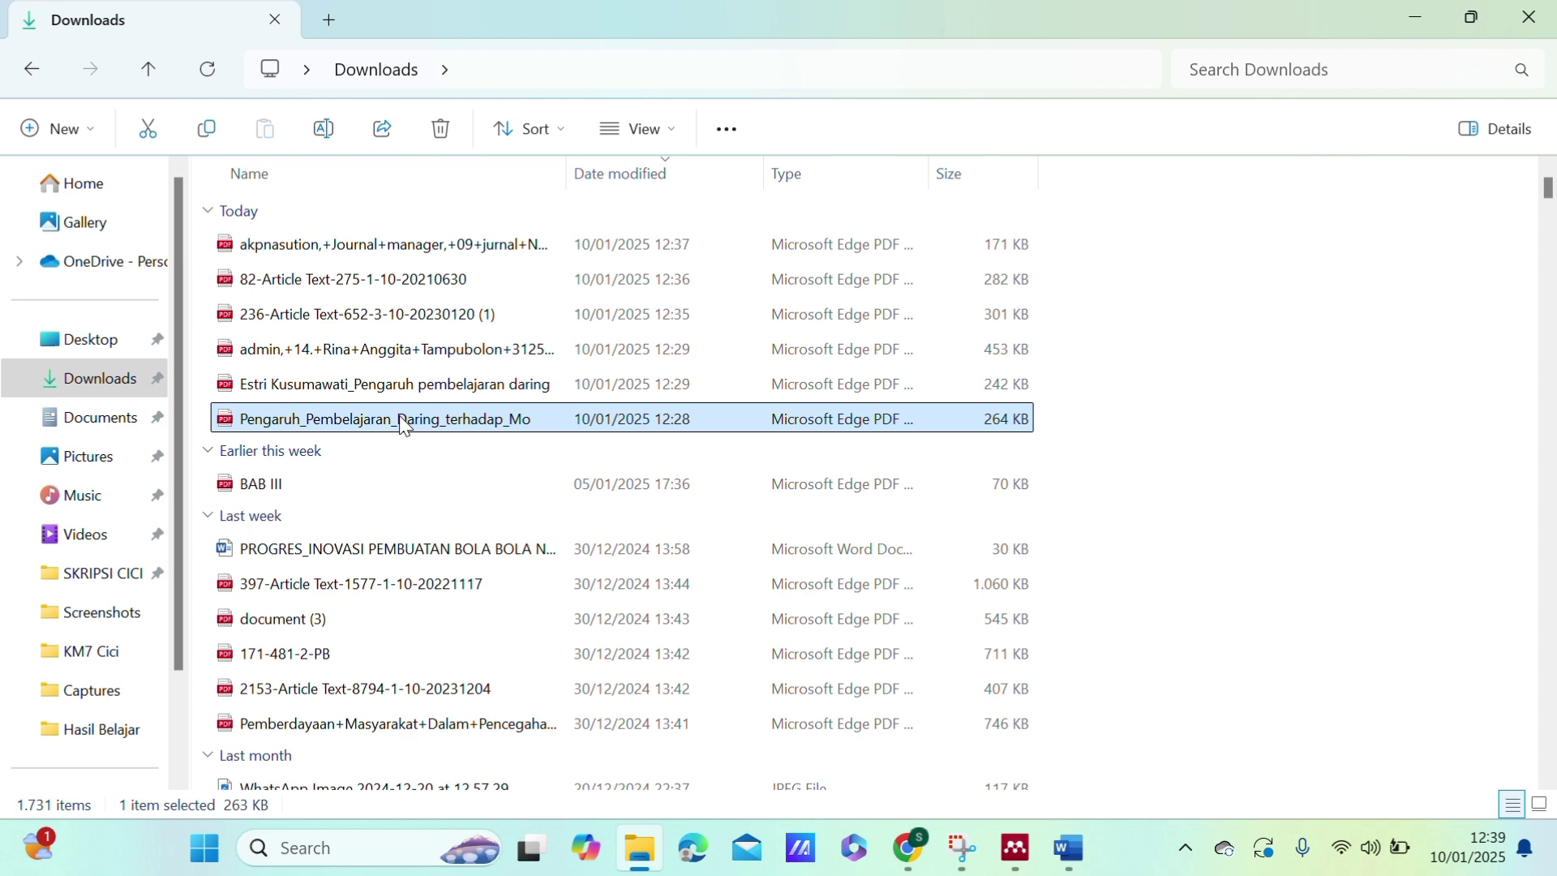
pyautogui.doubleClick(403, 426)
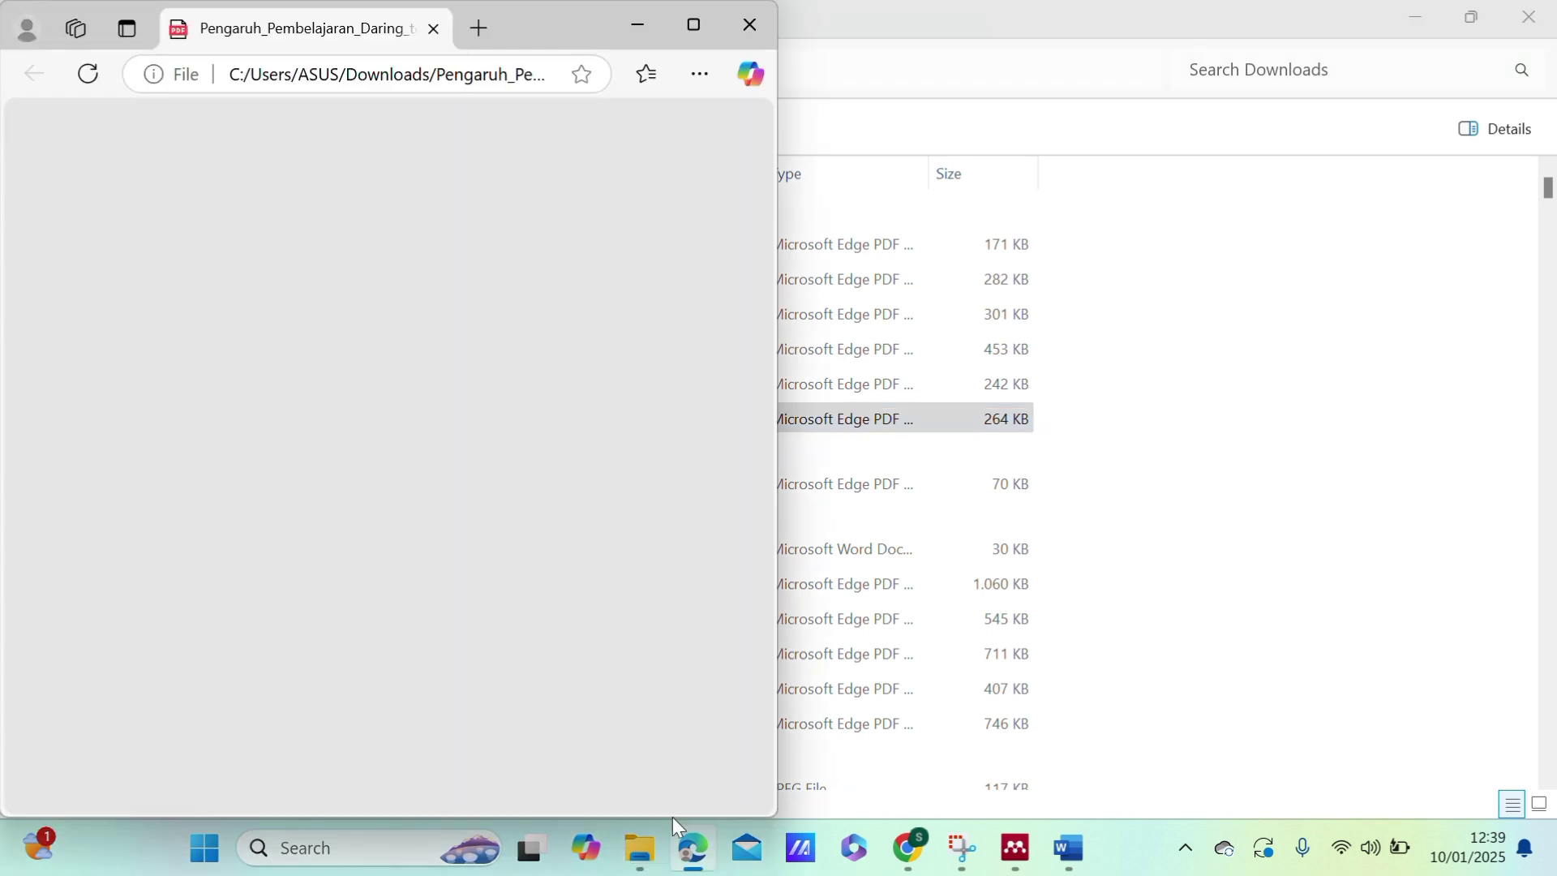
pyautogui.click(640, 847)
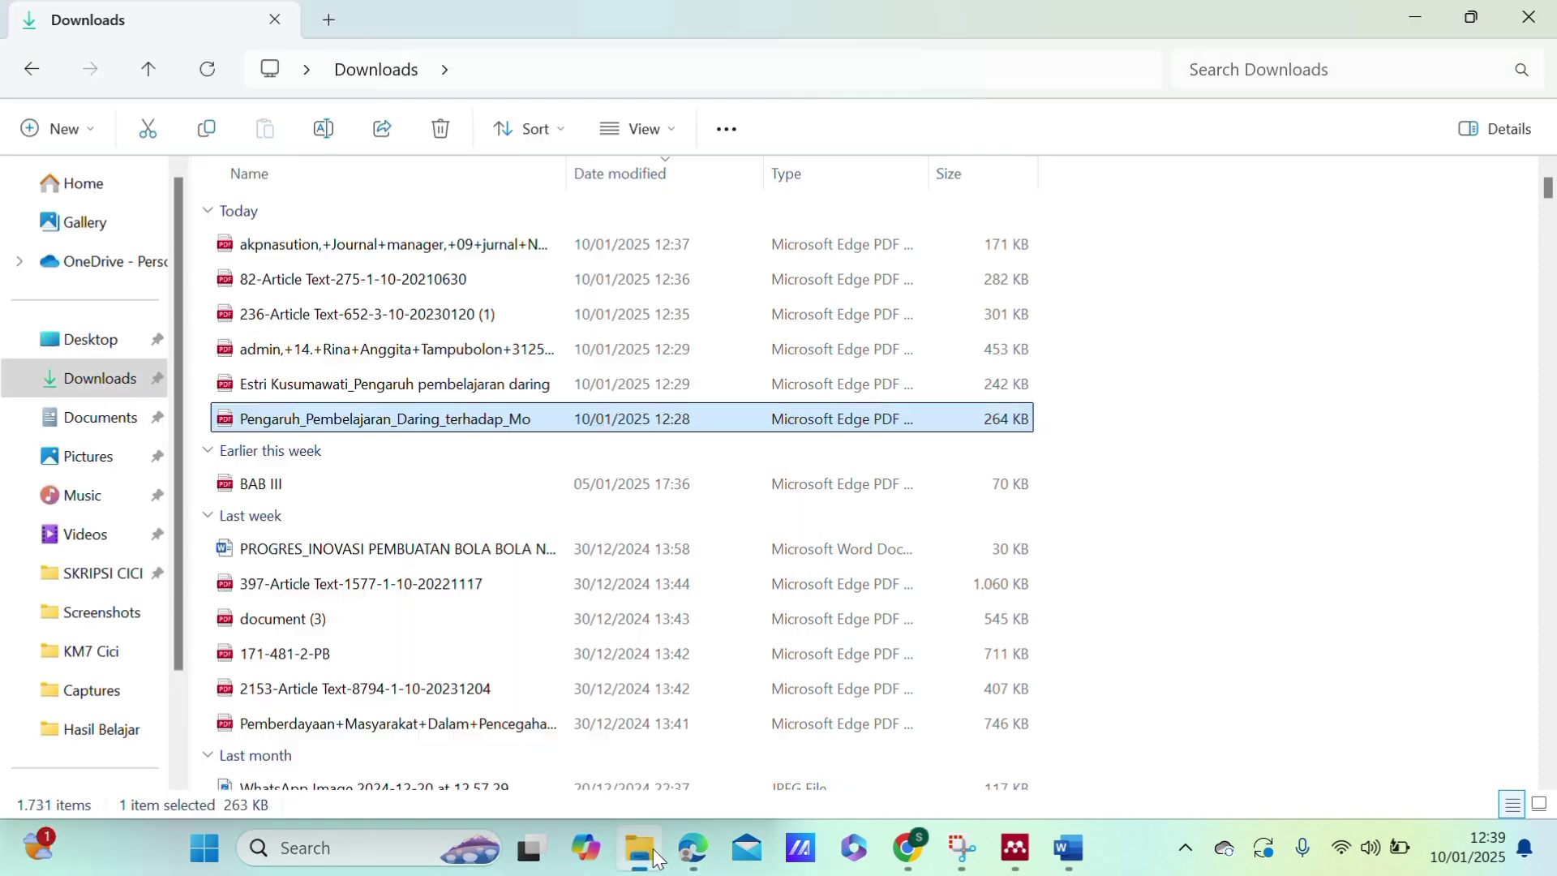
pyautogui.click(452, 353)
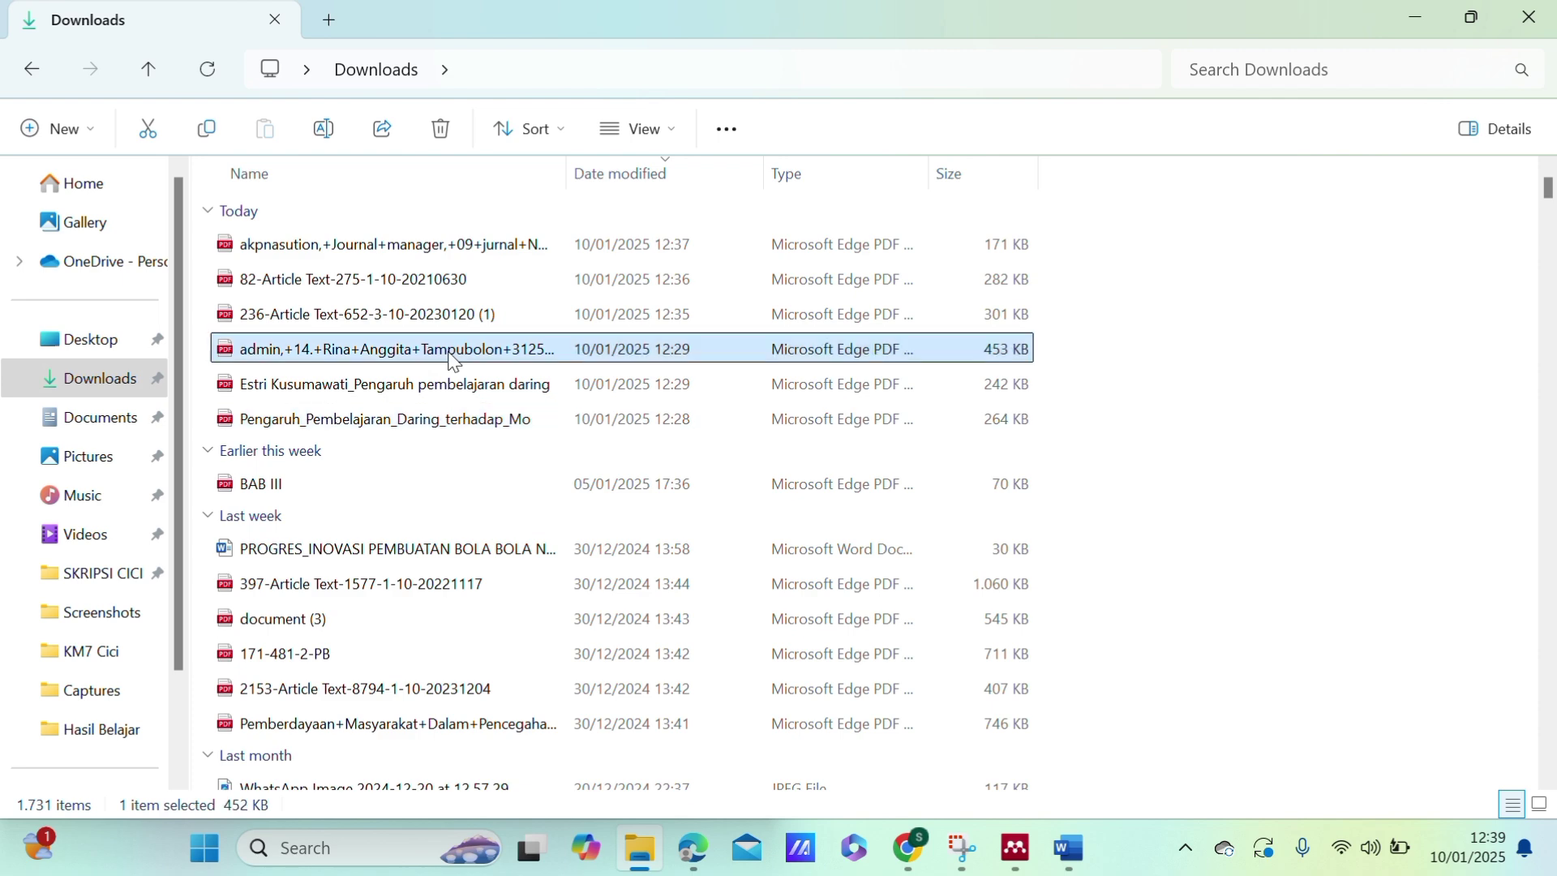
pyautogui.doubleClick(452, 357)
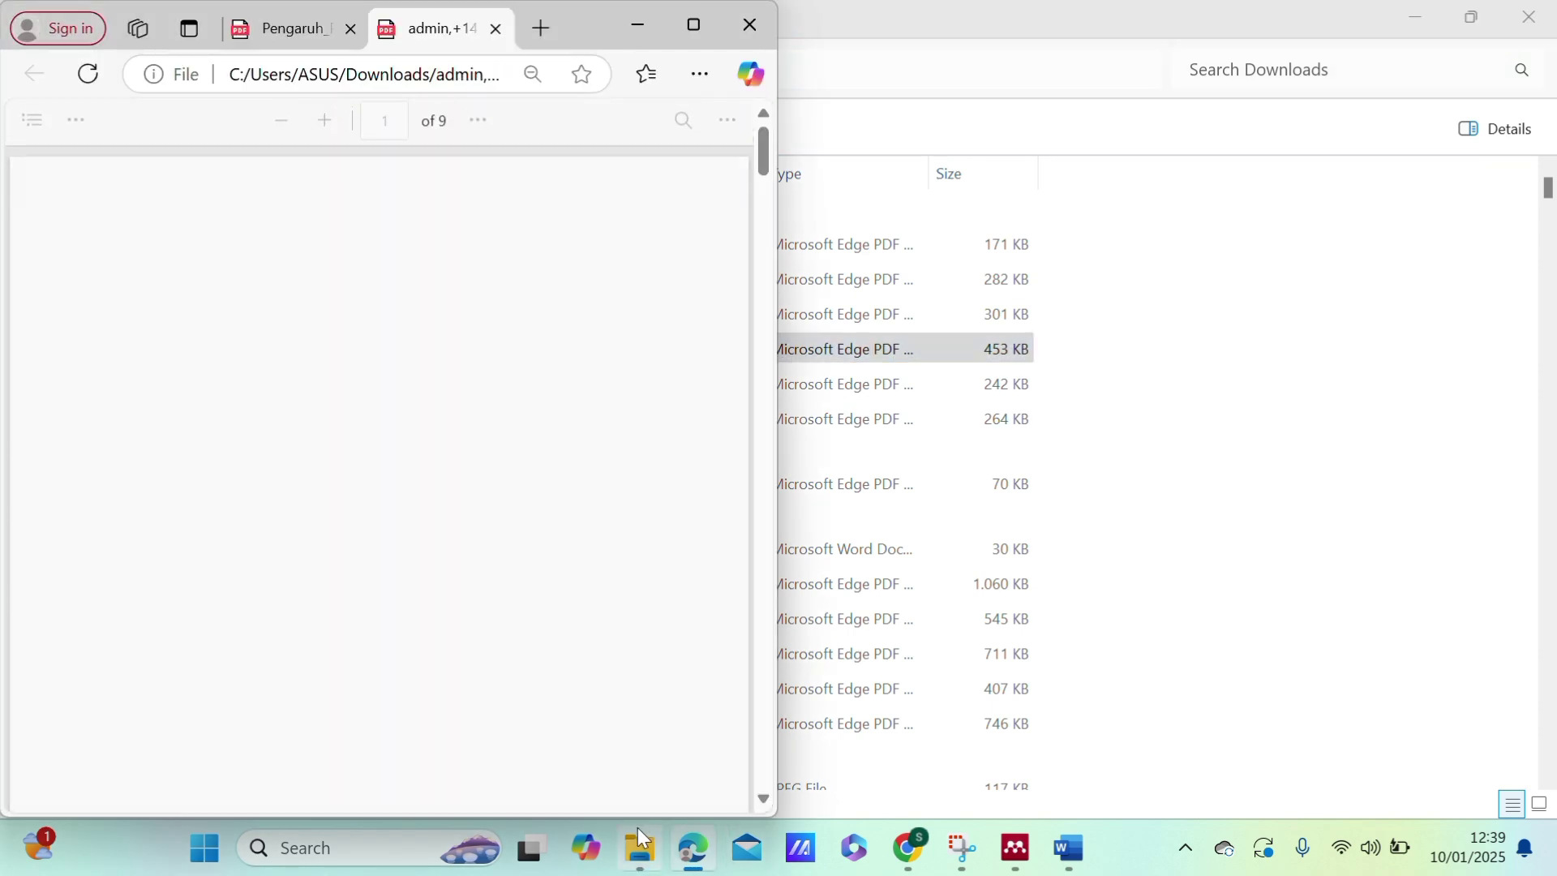
pyautogui.click(641, 848)
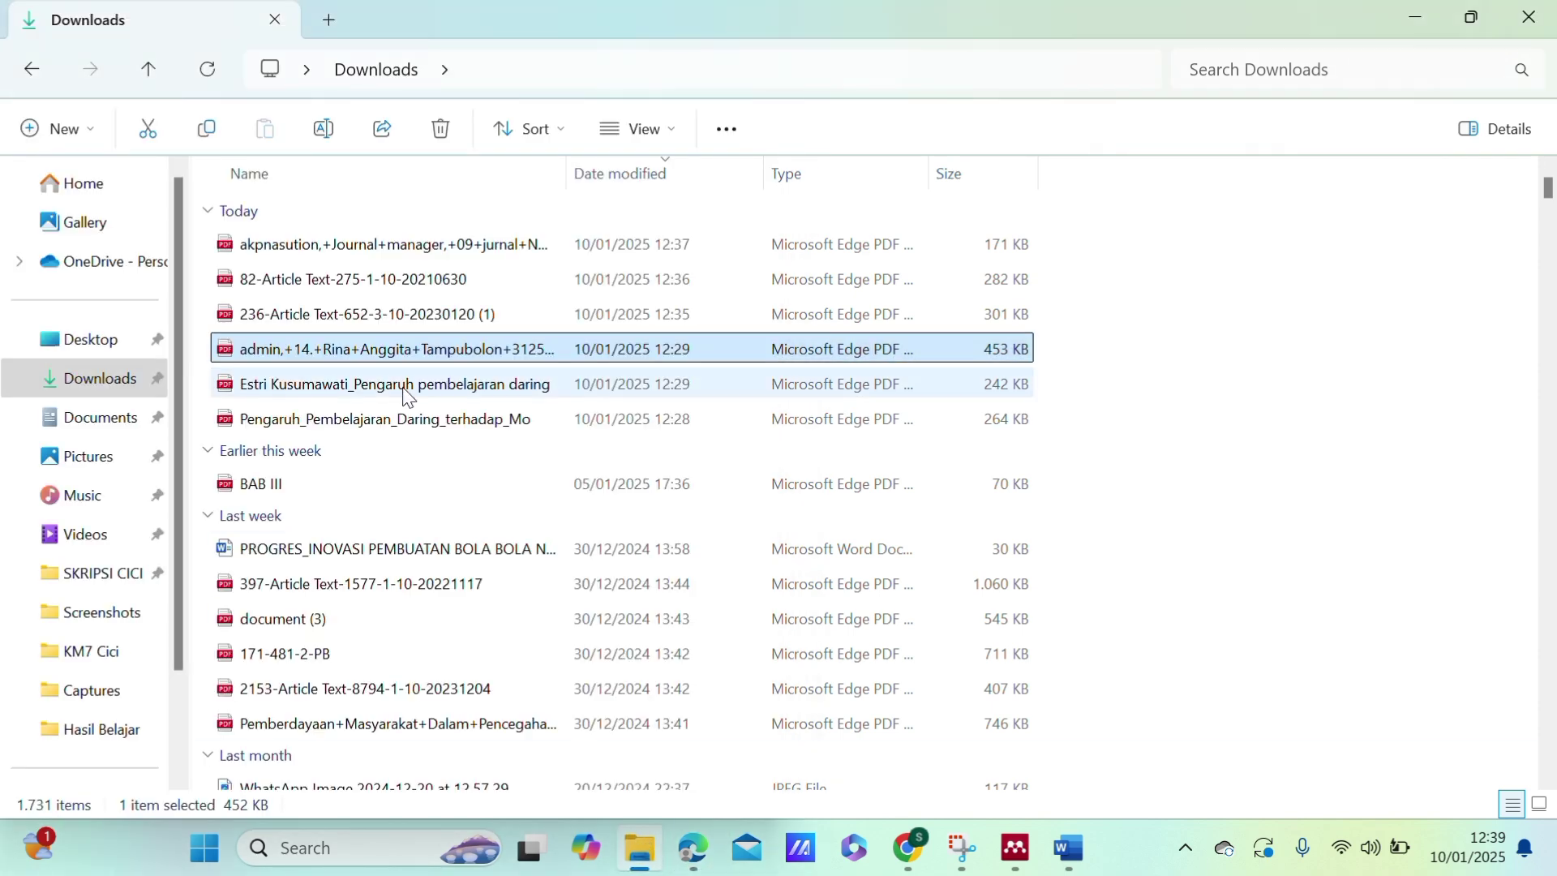
pyautogui.doubleClick(367, 316)
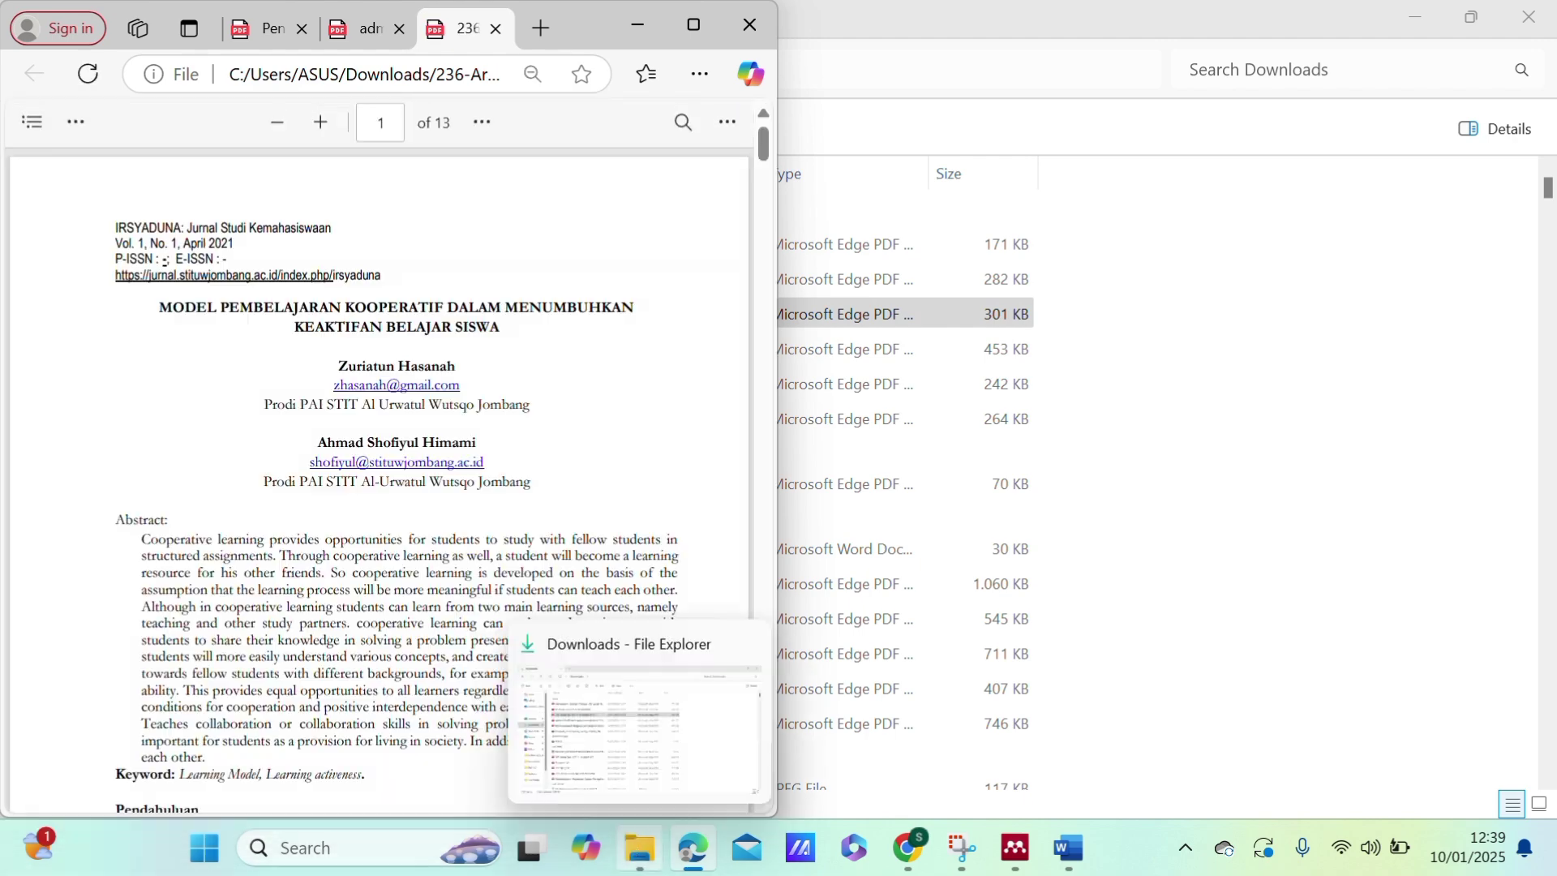
pyautogui.click(638, 847)
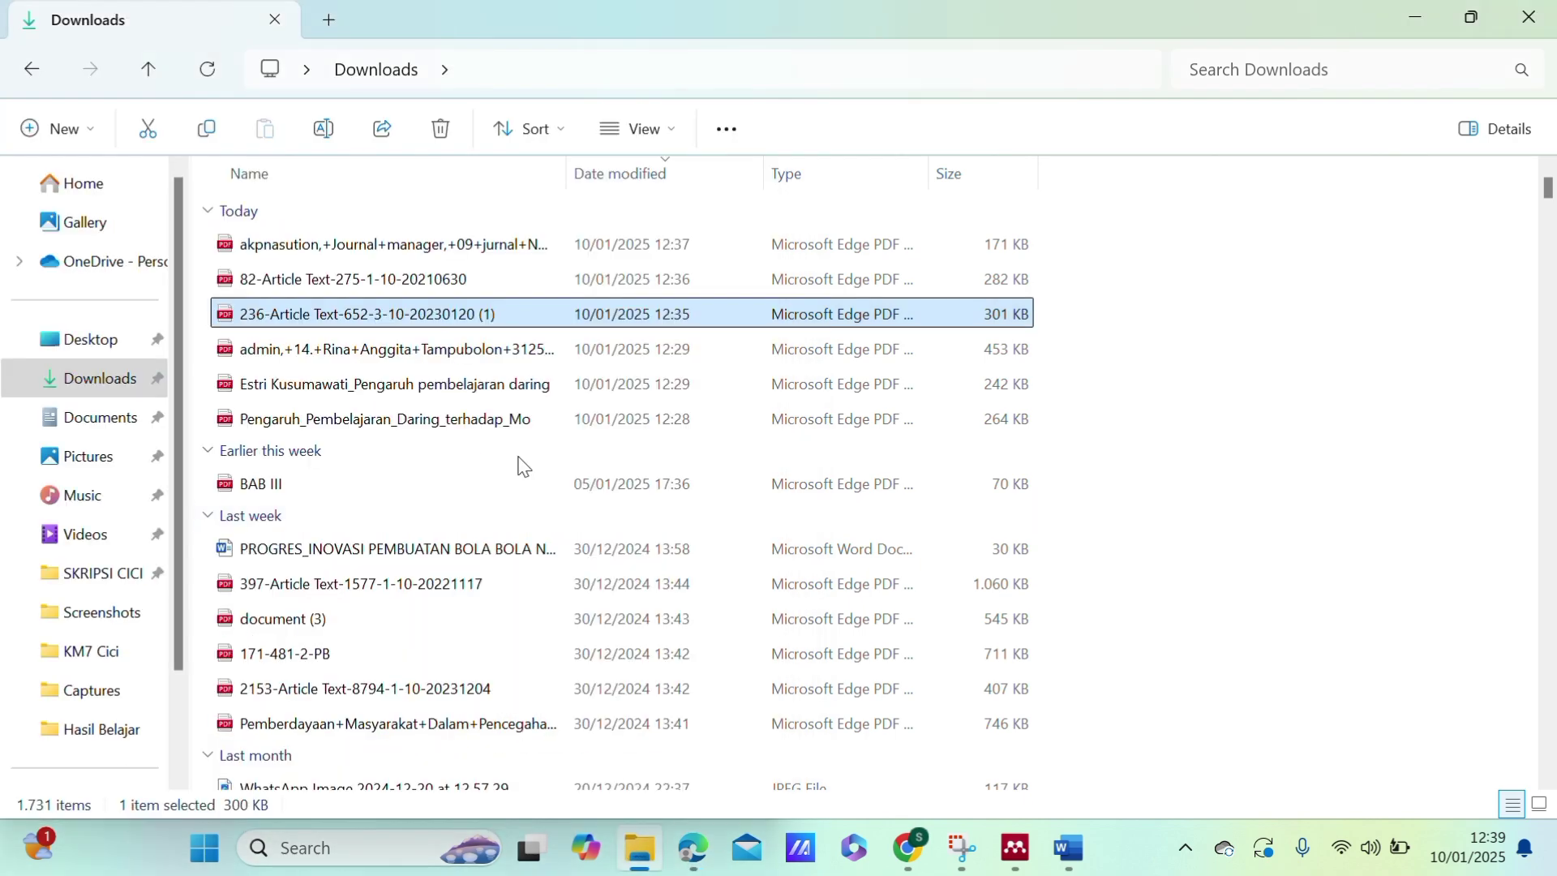
pyautogui.doubleClick(466, 281)
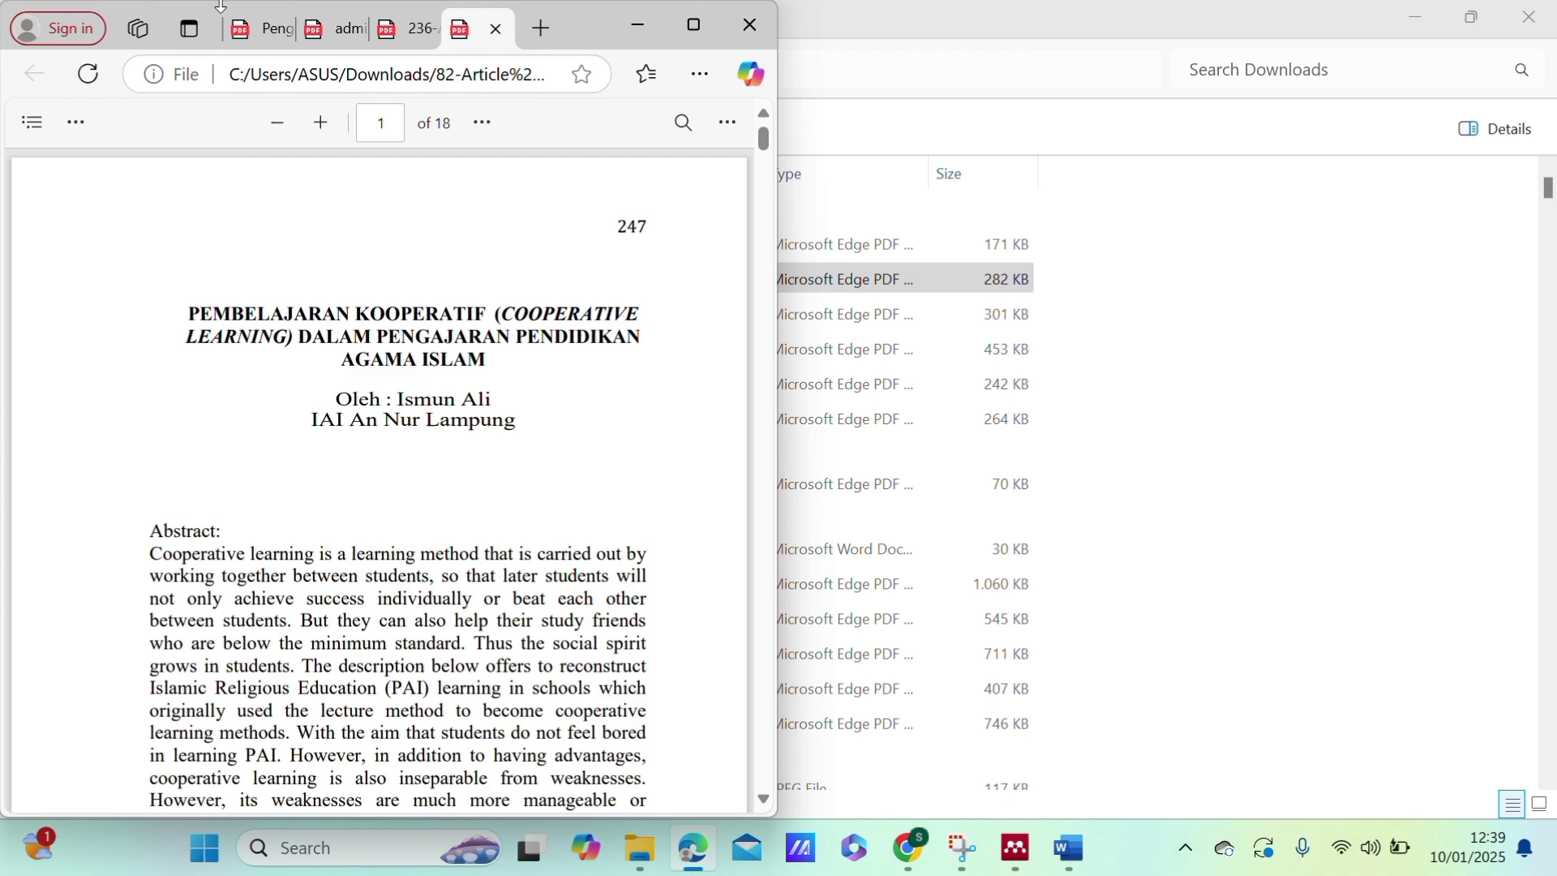
# In the "Pengaruh Pembelajaran Daring Terhadap Motivasi Belajar Siswa SD" PDF, copy the page 2 passage from "Di negara Indoesia" to "pembelajaran tatap muka.".
pyautogui.click(264, 31)
pyautogui.scroll(10, 294, 371)
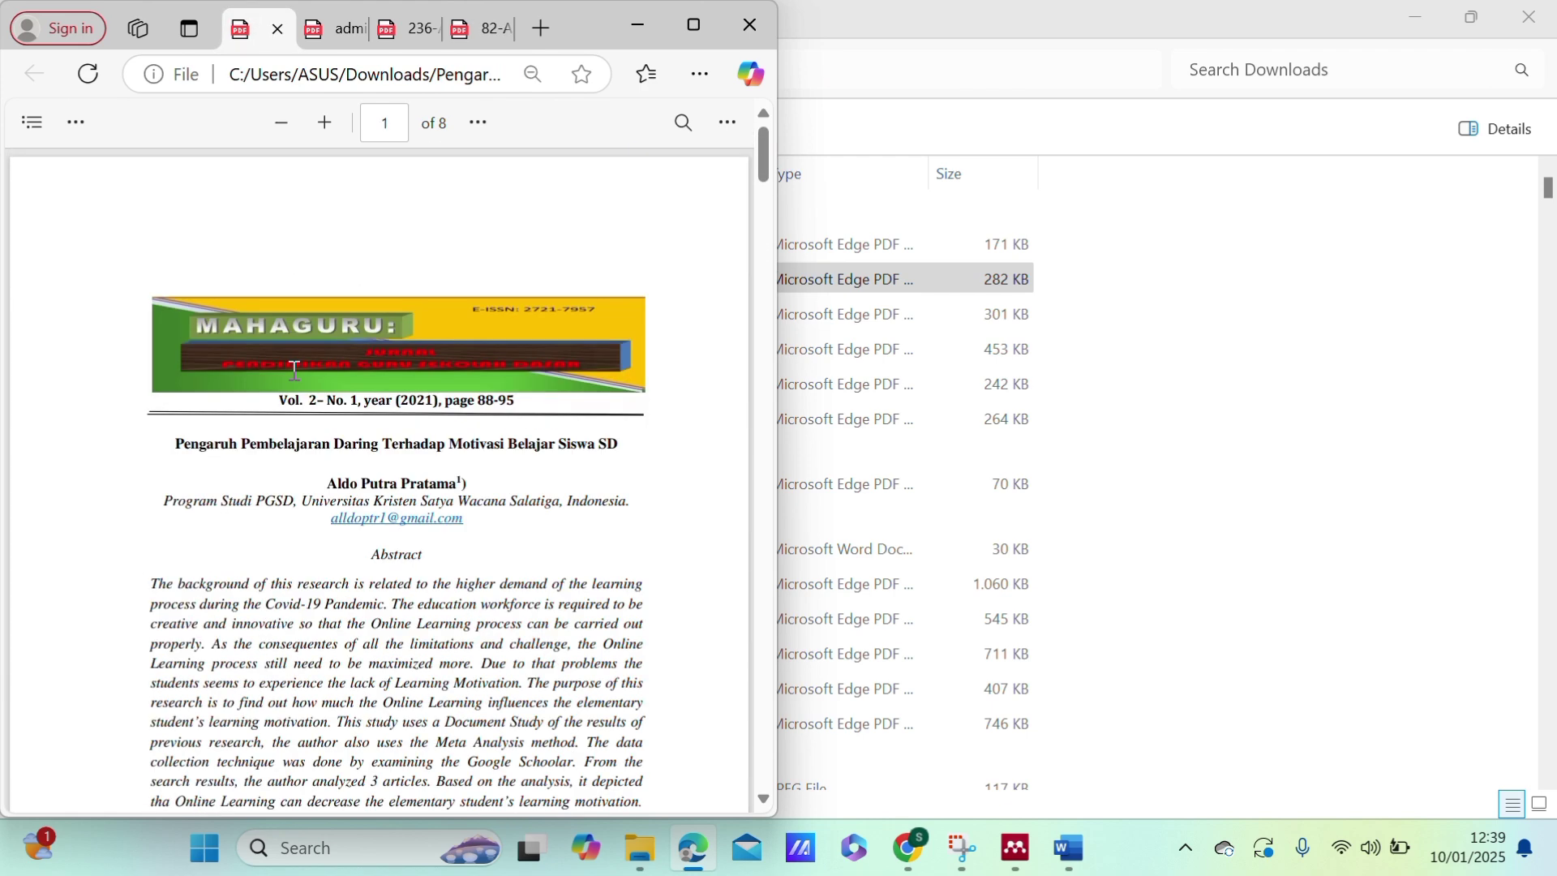
pyautogui.scroll(-2, 399, 432)
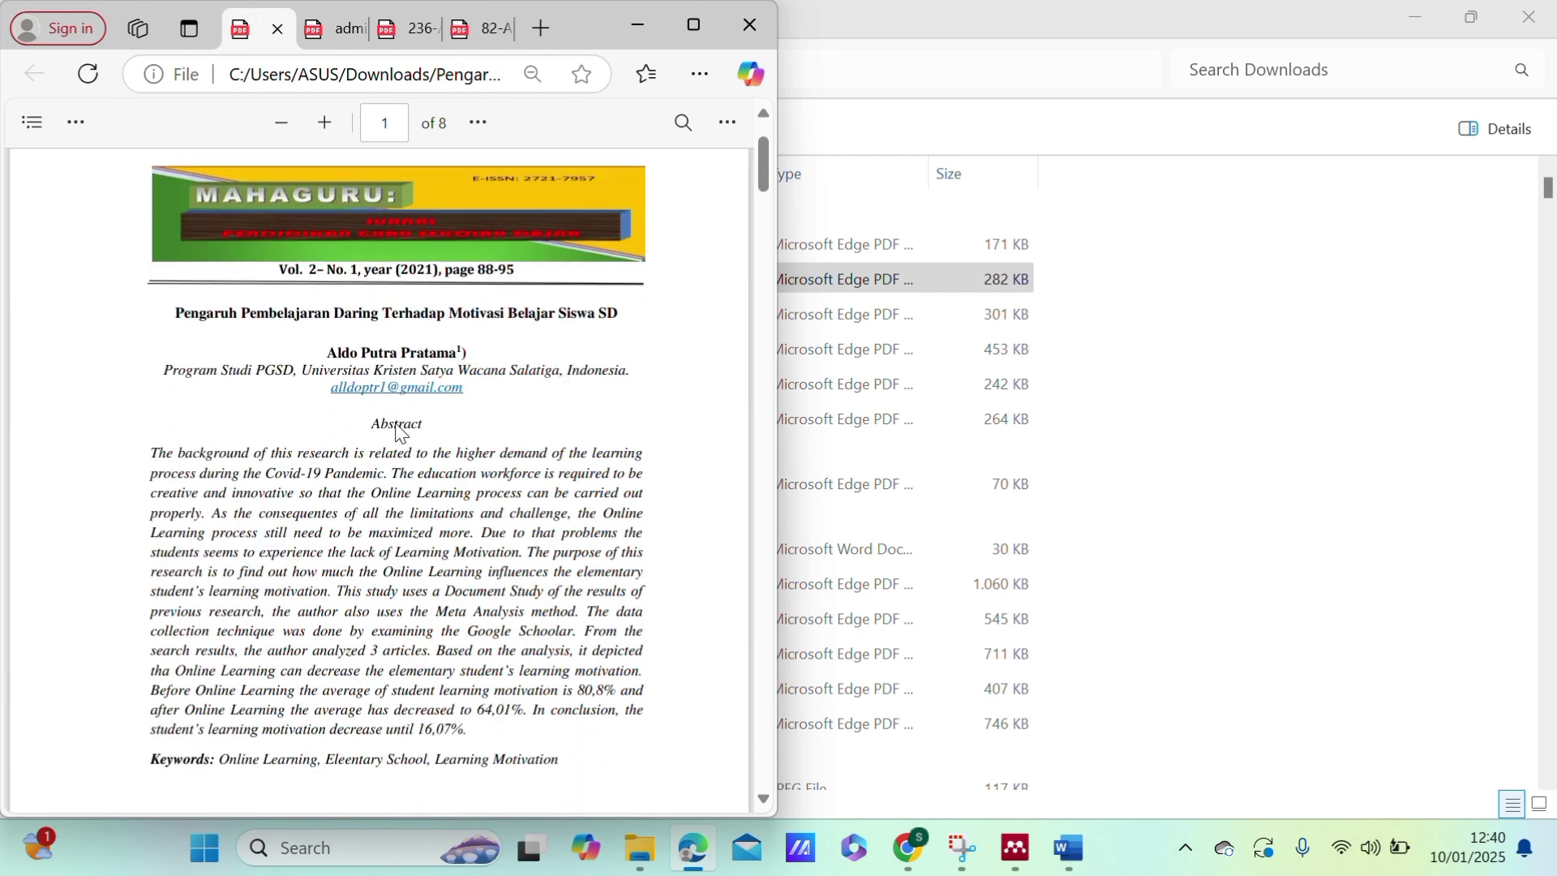
pyautogui.scroll(-10, 400, 432)
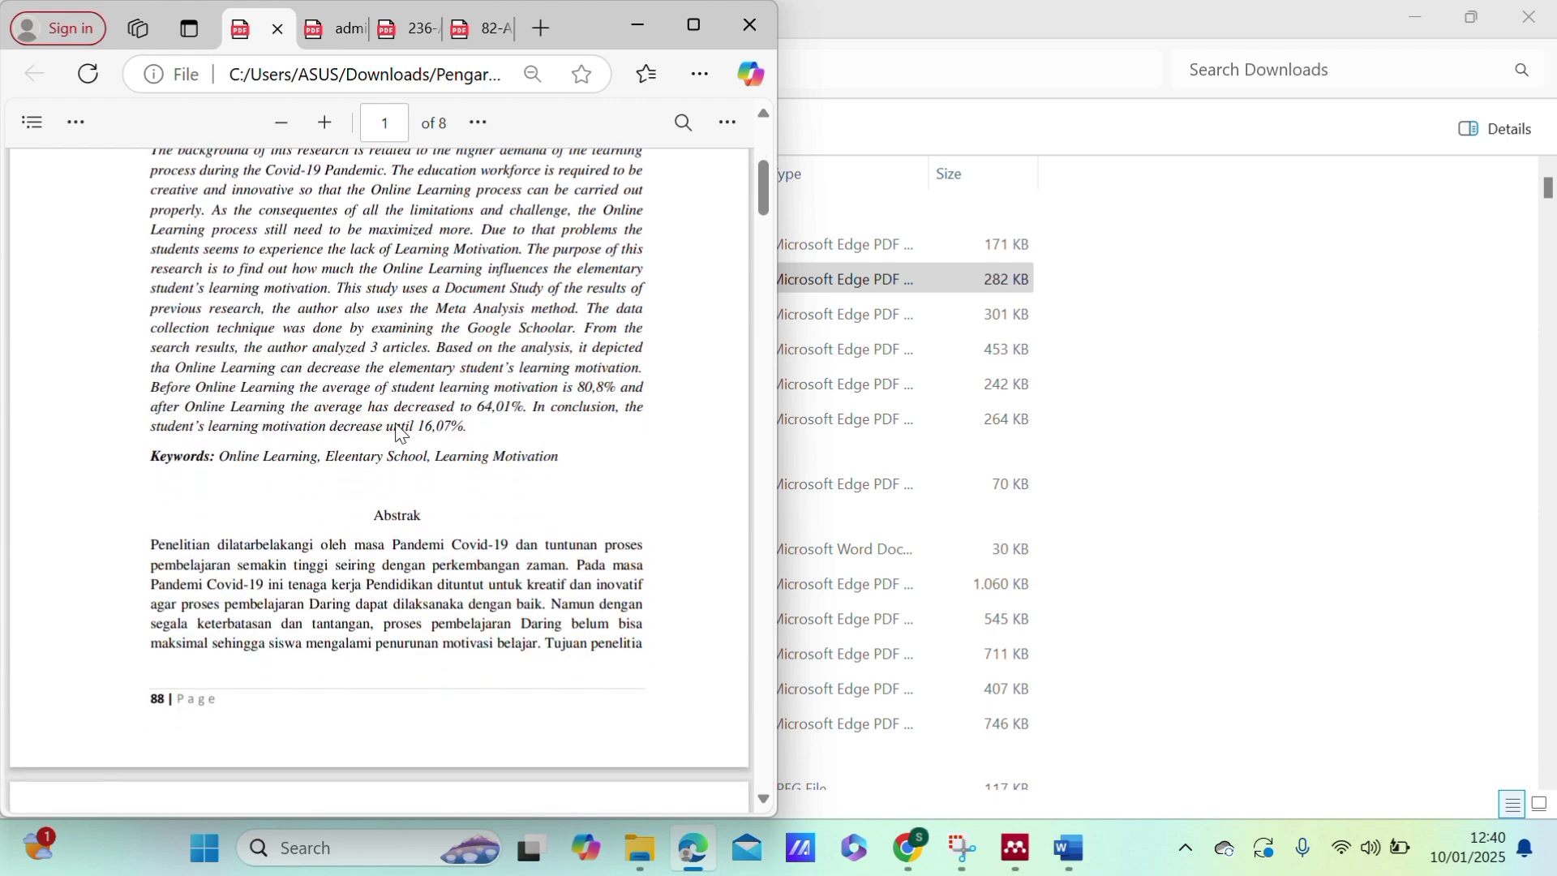
pyautogui.scroll(-9, 400, 432)
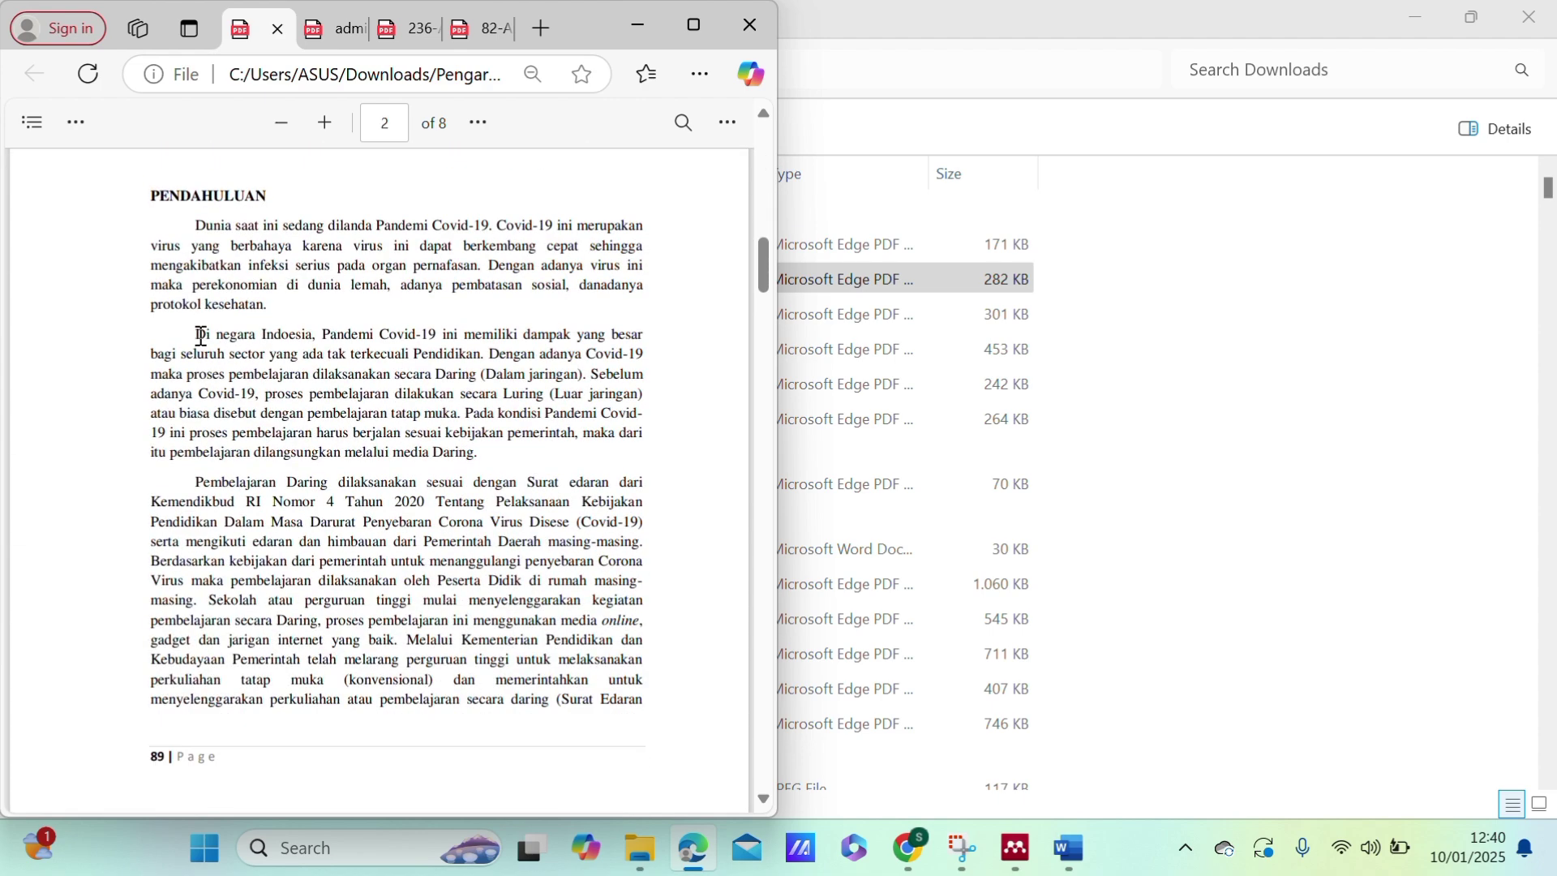
pyautogui.moveTo(196, 335); pyautogui.dragTo(459, 408)
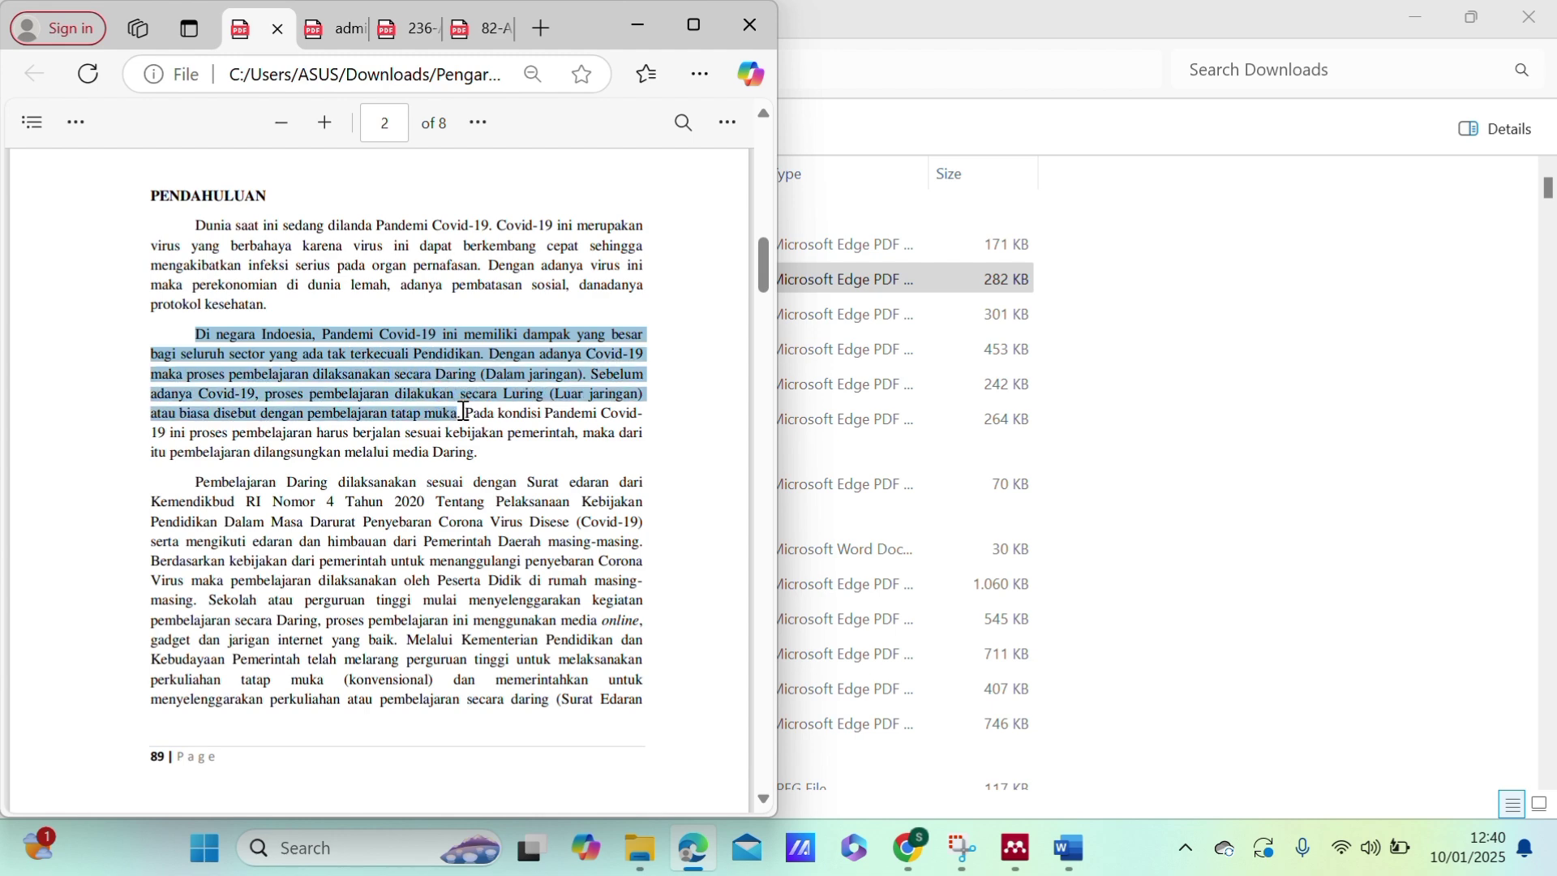
pyautogui.moveTo(464, 408); pyautogui.dragTo(465, 408)
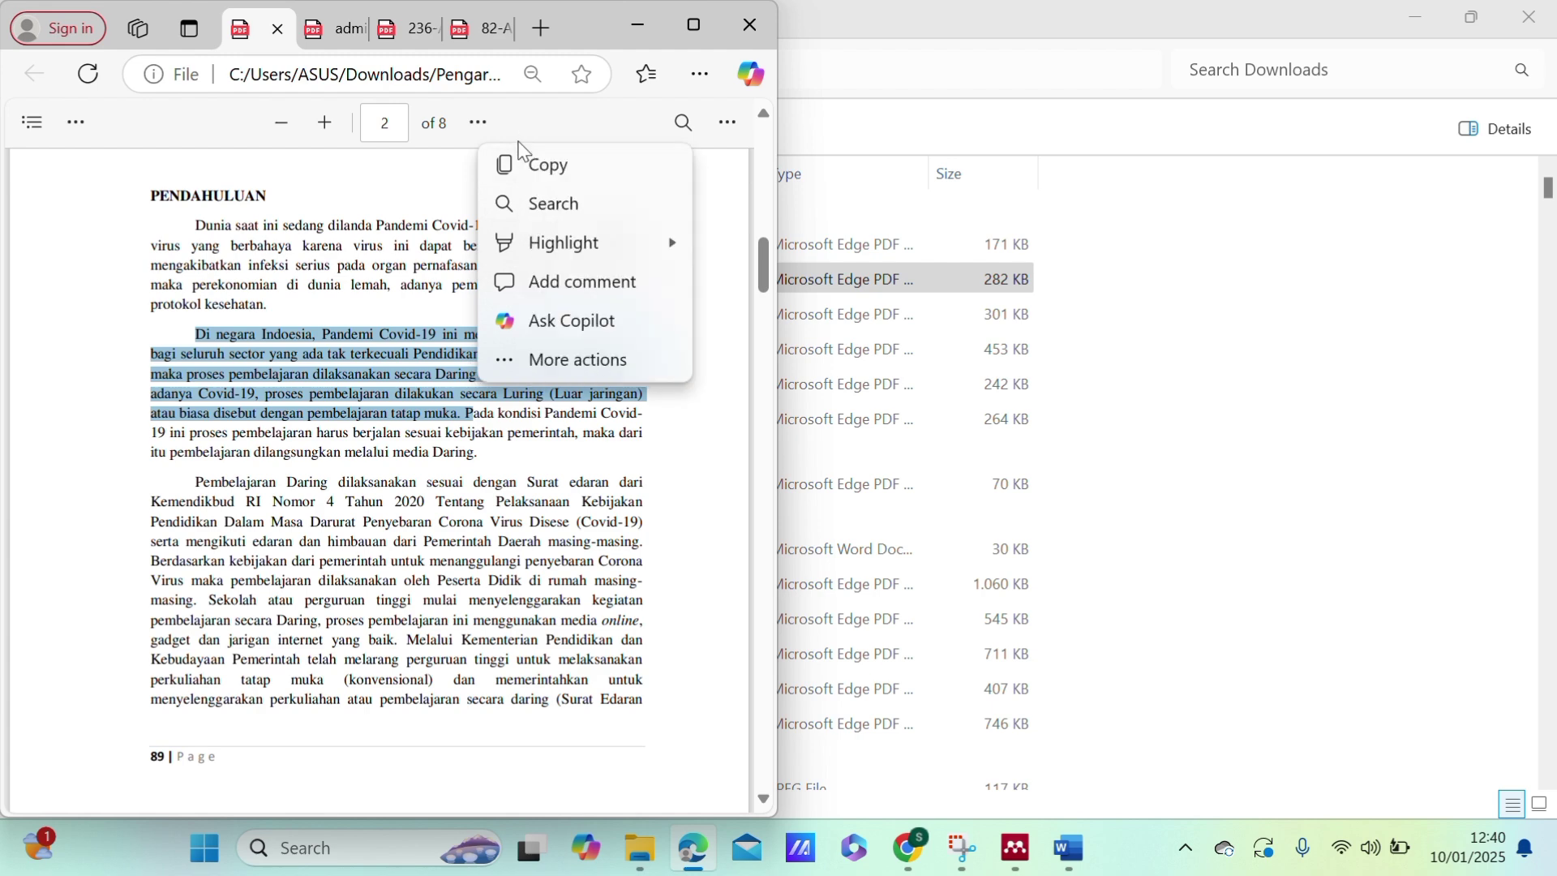
pyautogui.click(528, 166)
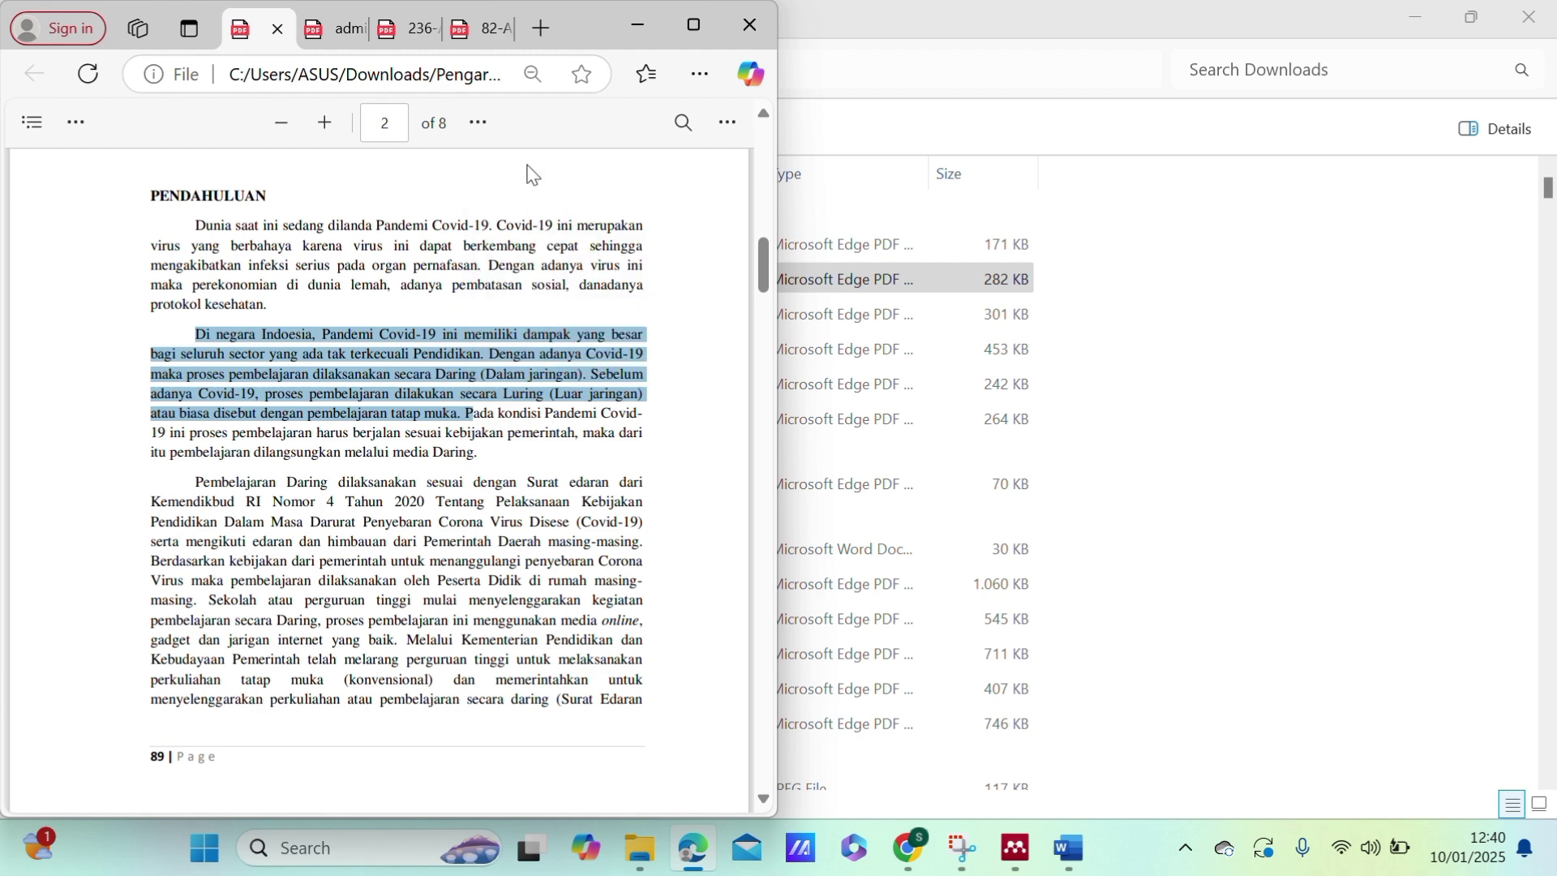
# Switch to the Word document, paste the copied passage, and remove the period after "tatap muka", leaving a space.
pyautogui.click(1069, 862)
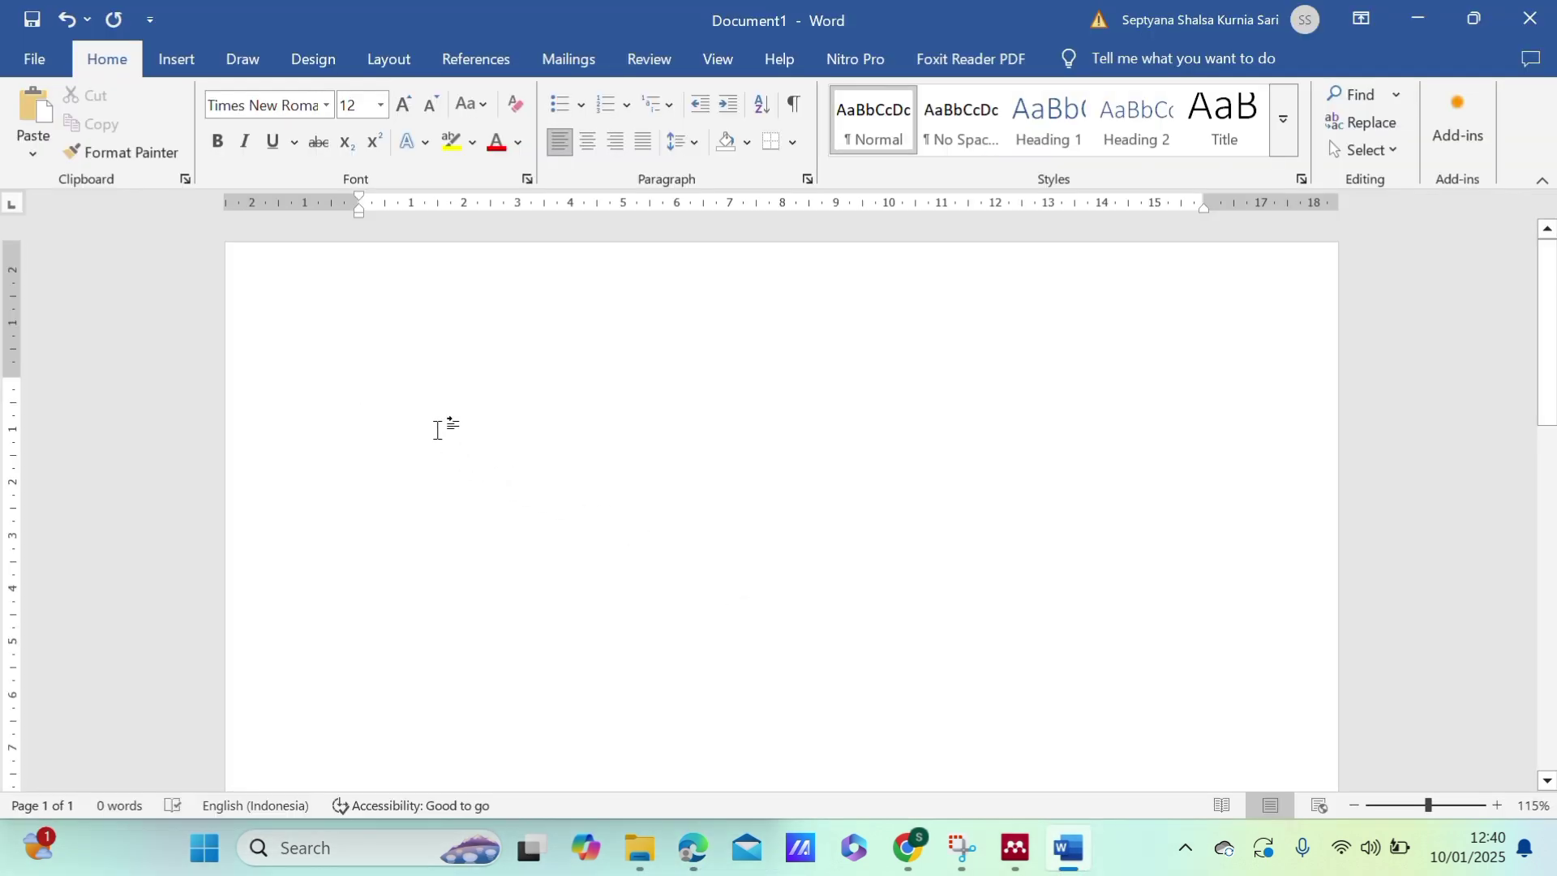
pyautogui.hotkey('ctrl', 'v')
pyautogui.press('BackSpace')
pyautogui.press('BackSpace')
pyautogui.press('BackSpace')
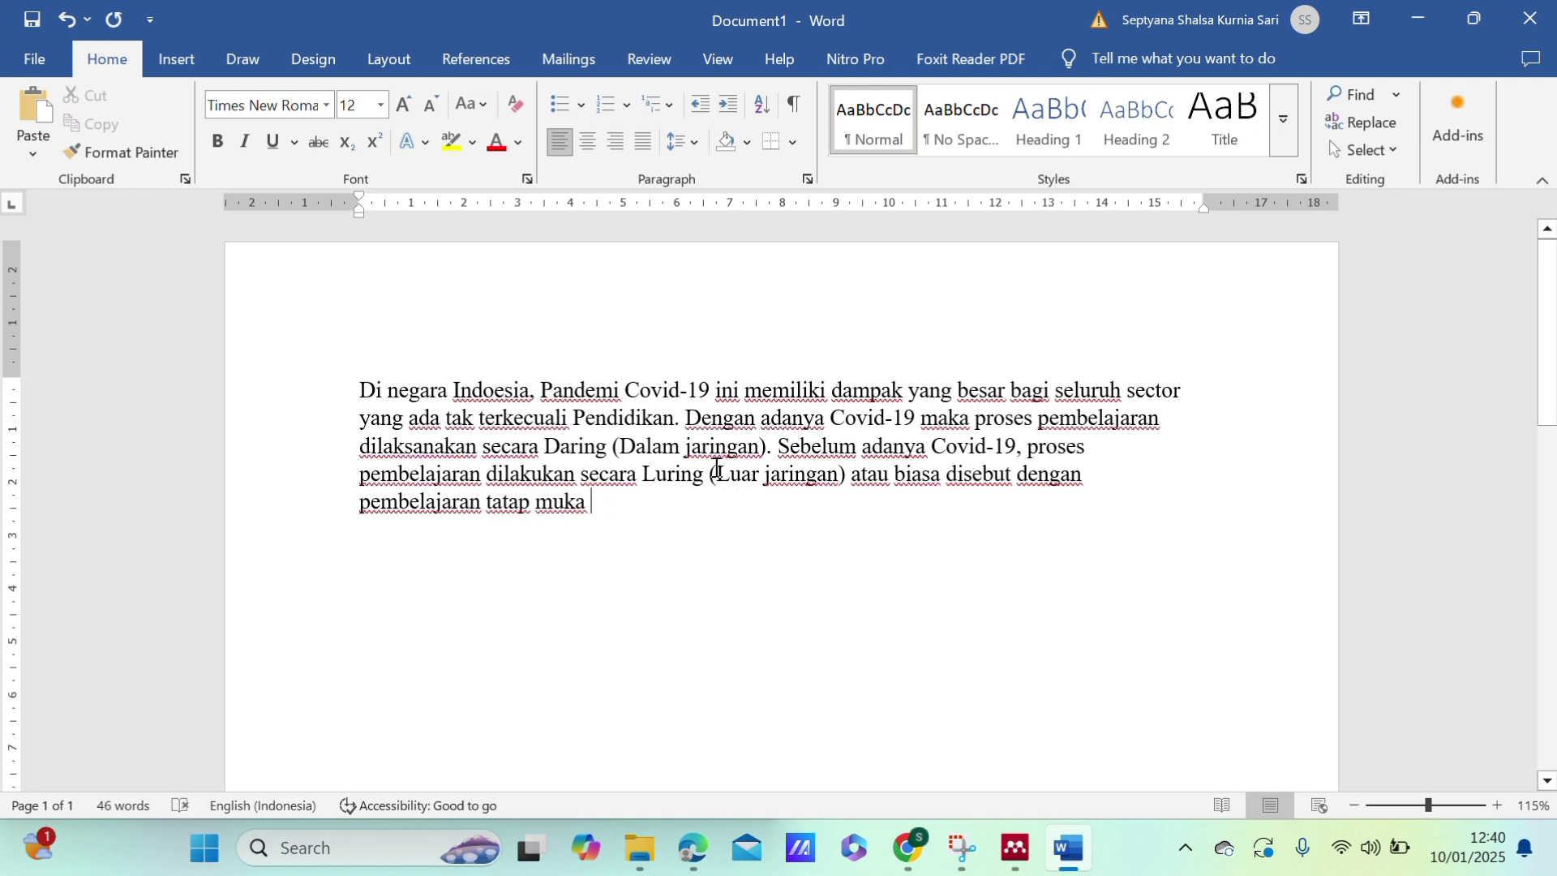
# Insert a Mendeley citation of "Pengaruh Pembelajaran Daring dan Motivasi Belajar terhadap Hasil Belajar Siswa di Sekolah Dasar" after "tatap muka" and start a new paragraph.
pyautogui.click(1024, 853)
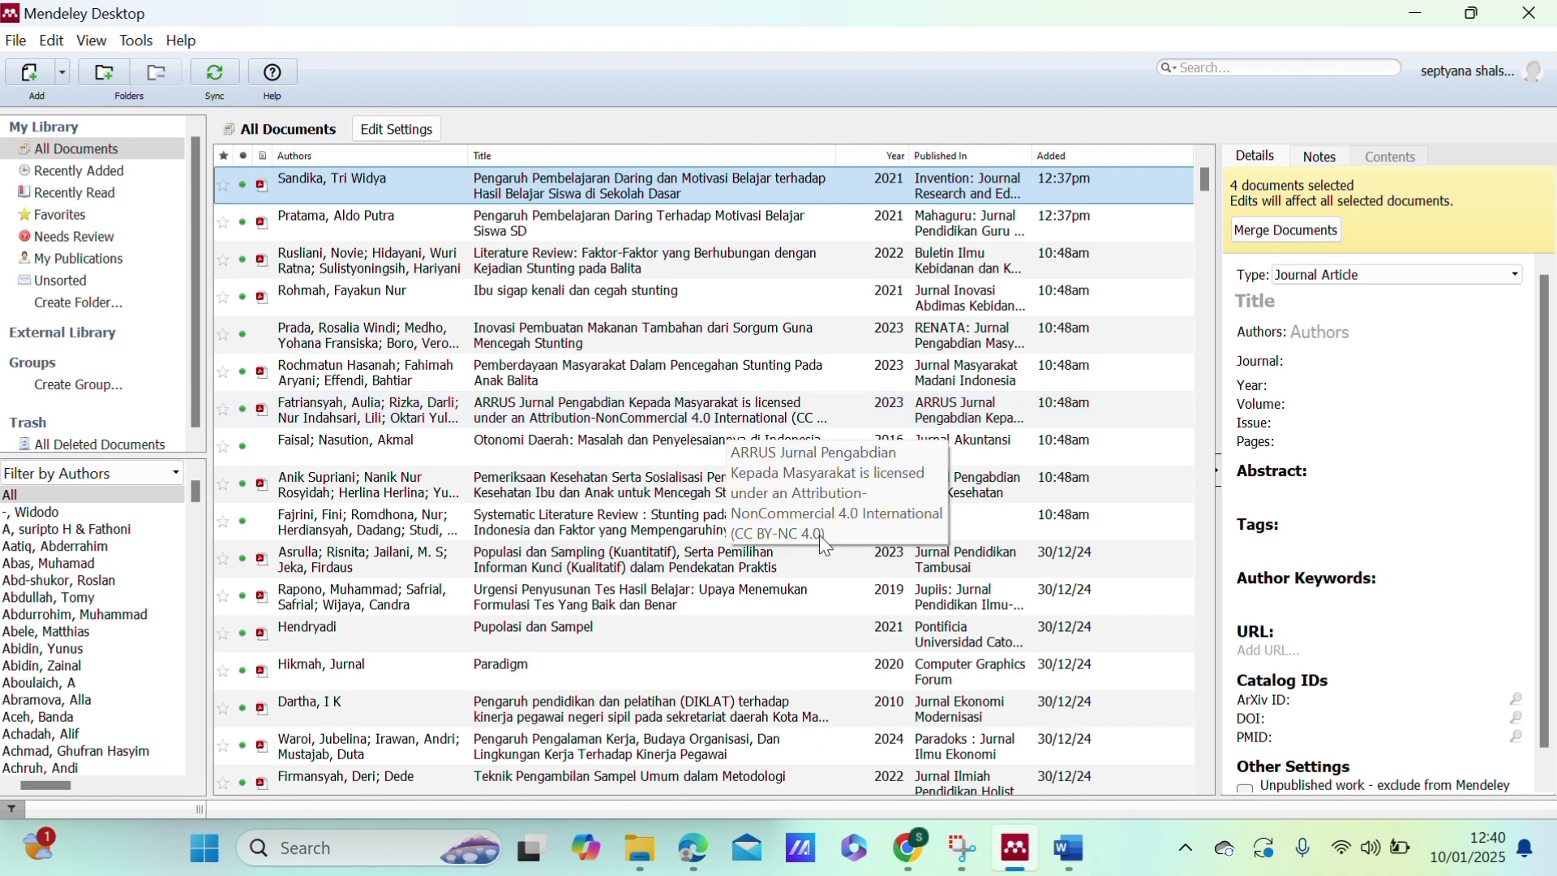
pyautogui.click(1070, 850)
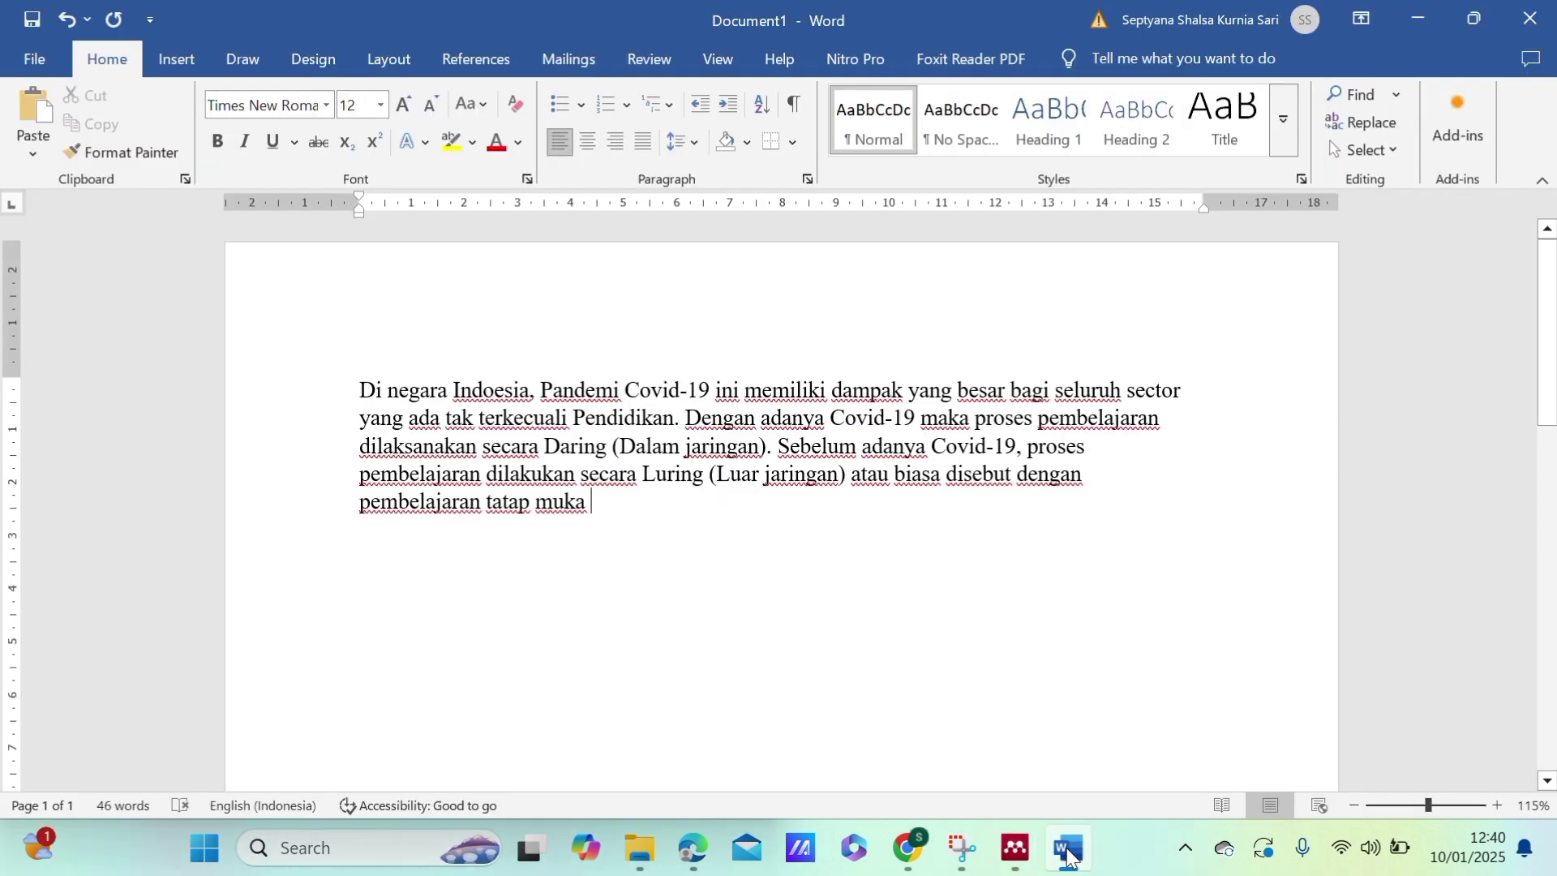
pyautogui.click(472, 61)
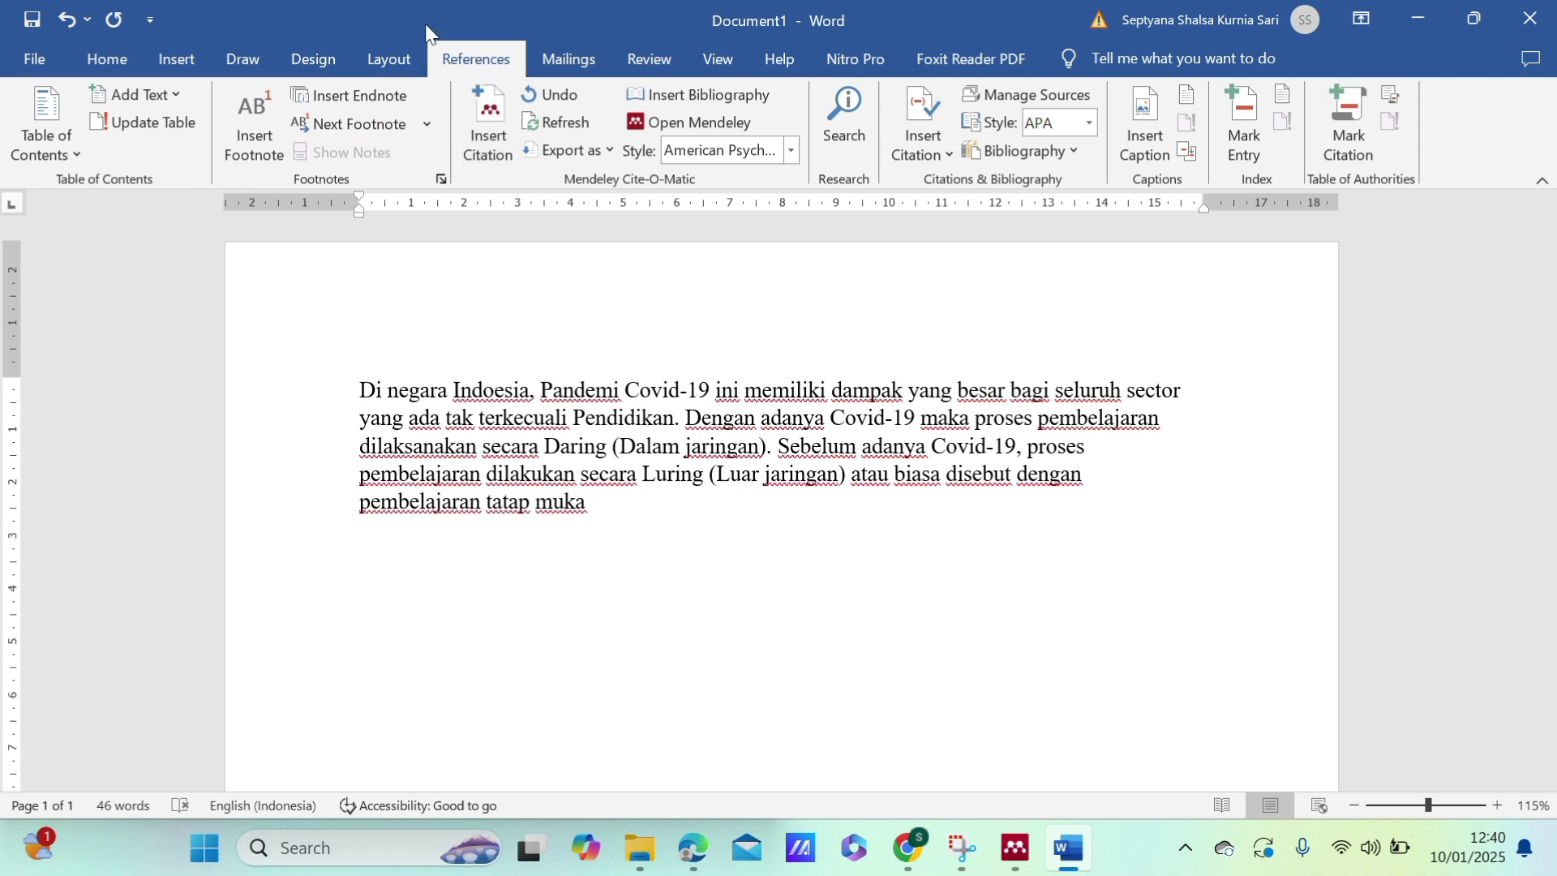
pyautogui.click(493, 130)
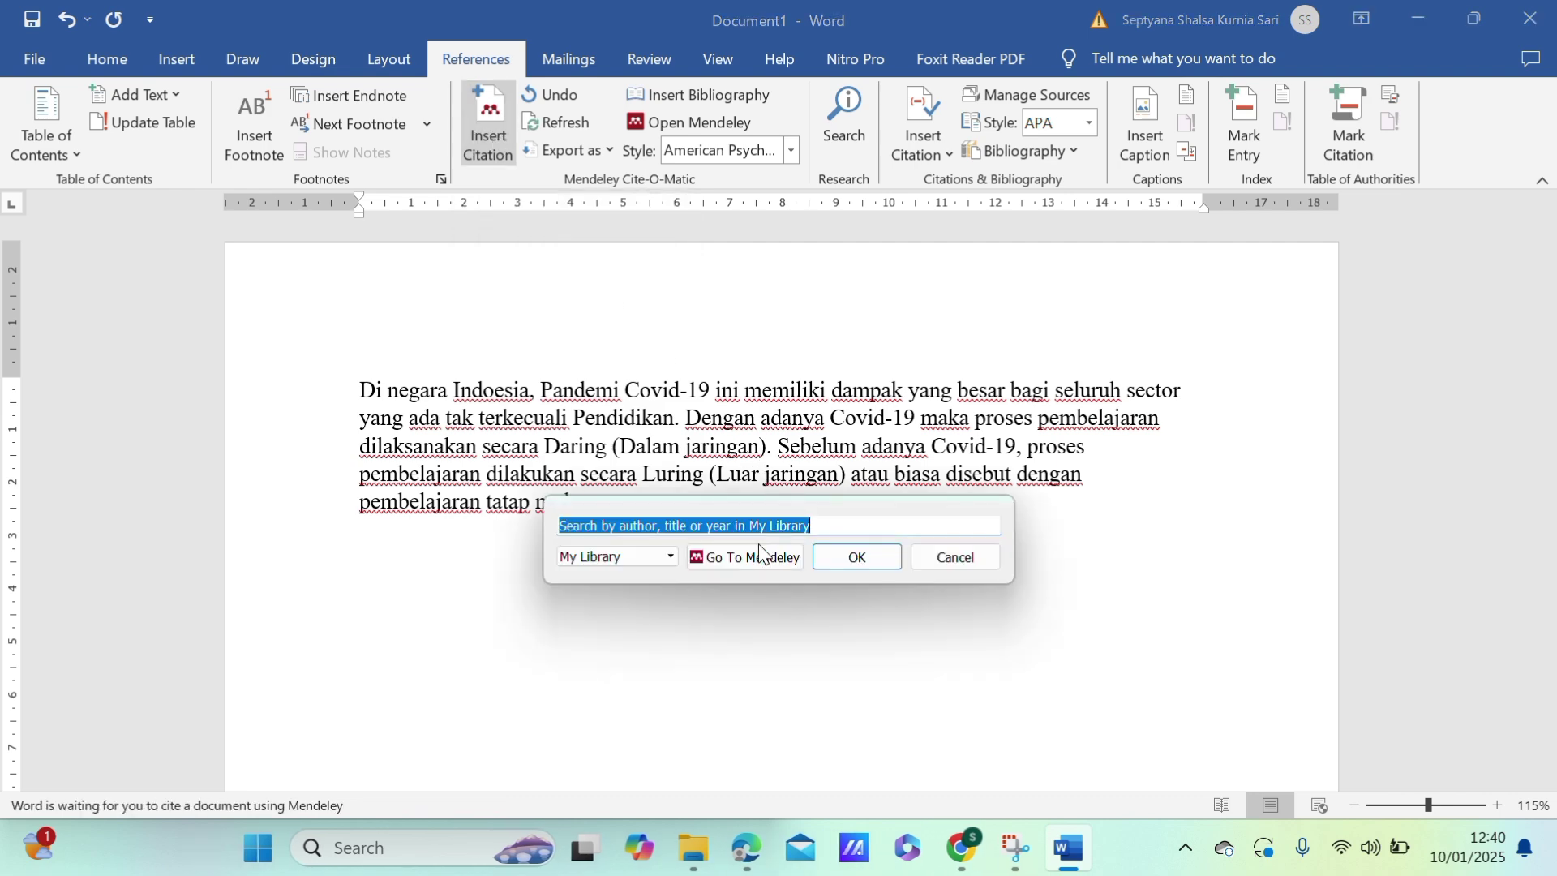
pyautogui.click(760, 557)
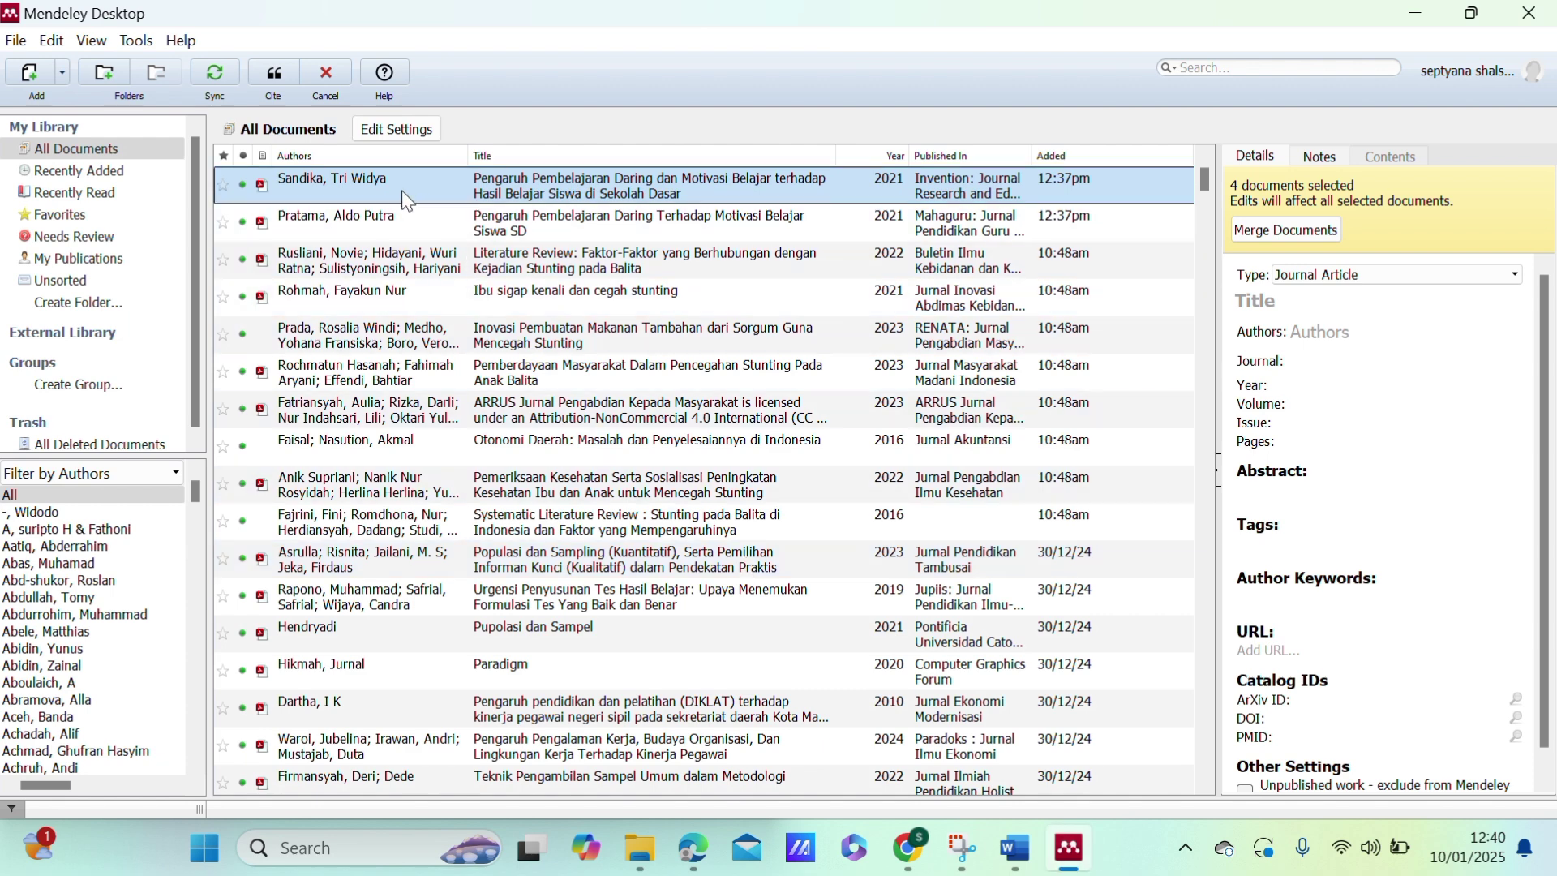
pyautogui.click(351, 184)
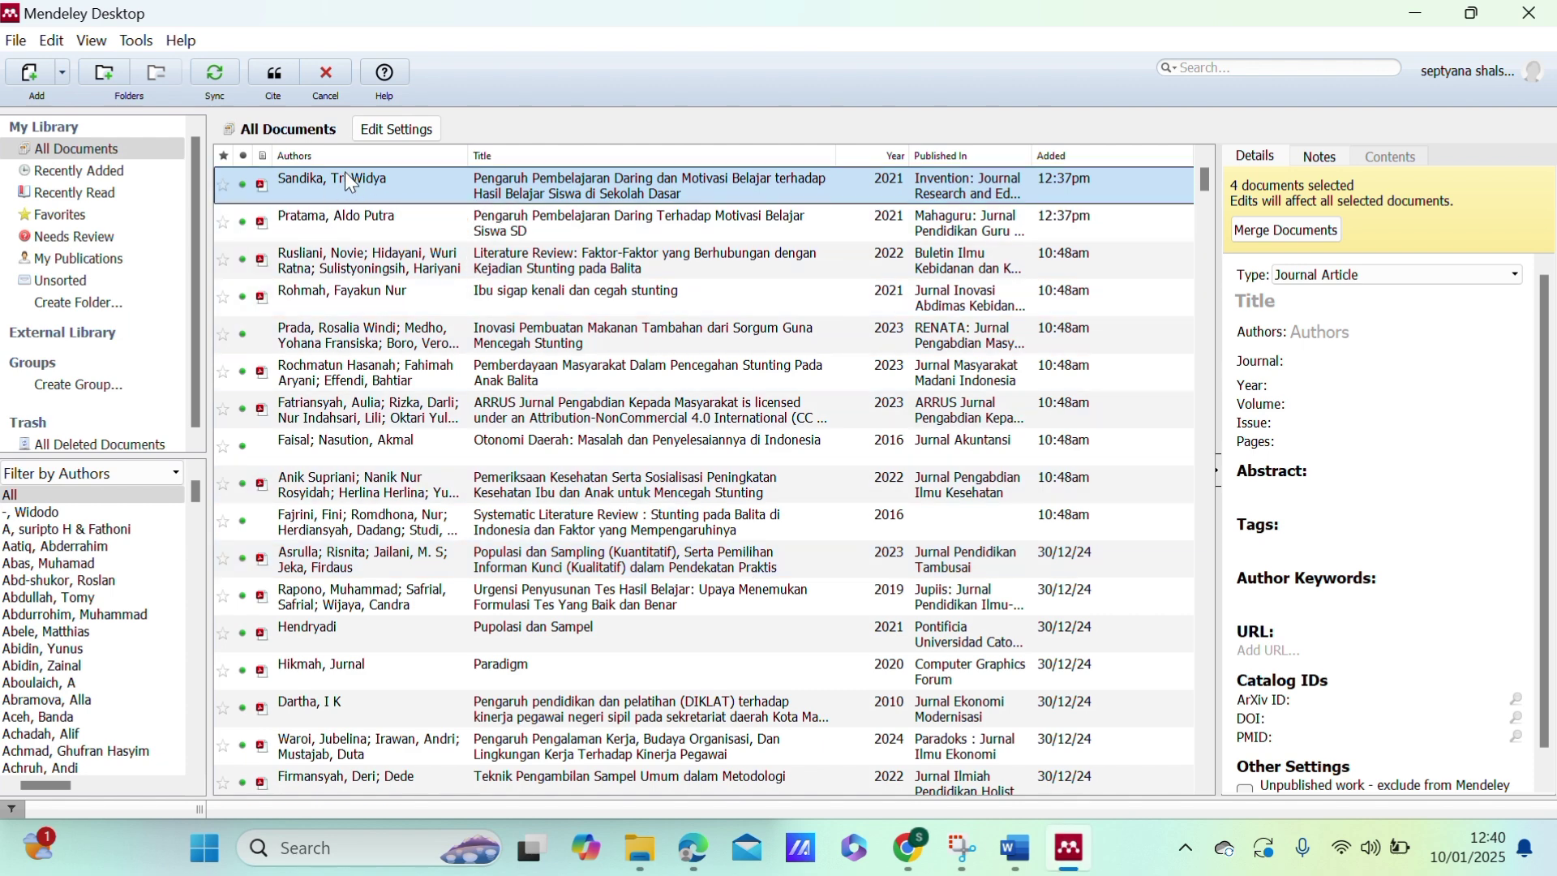
pyautogui.click(277, 70)
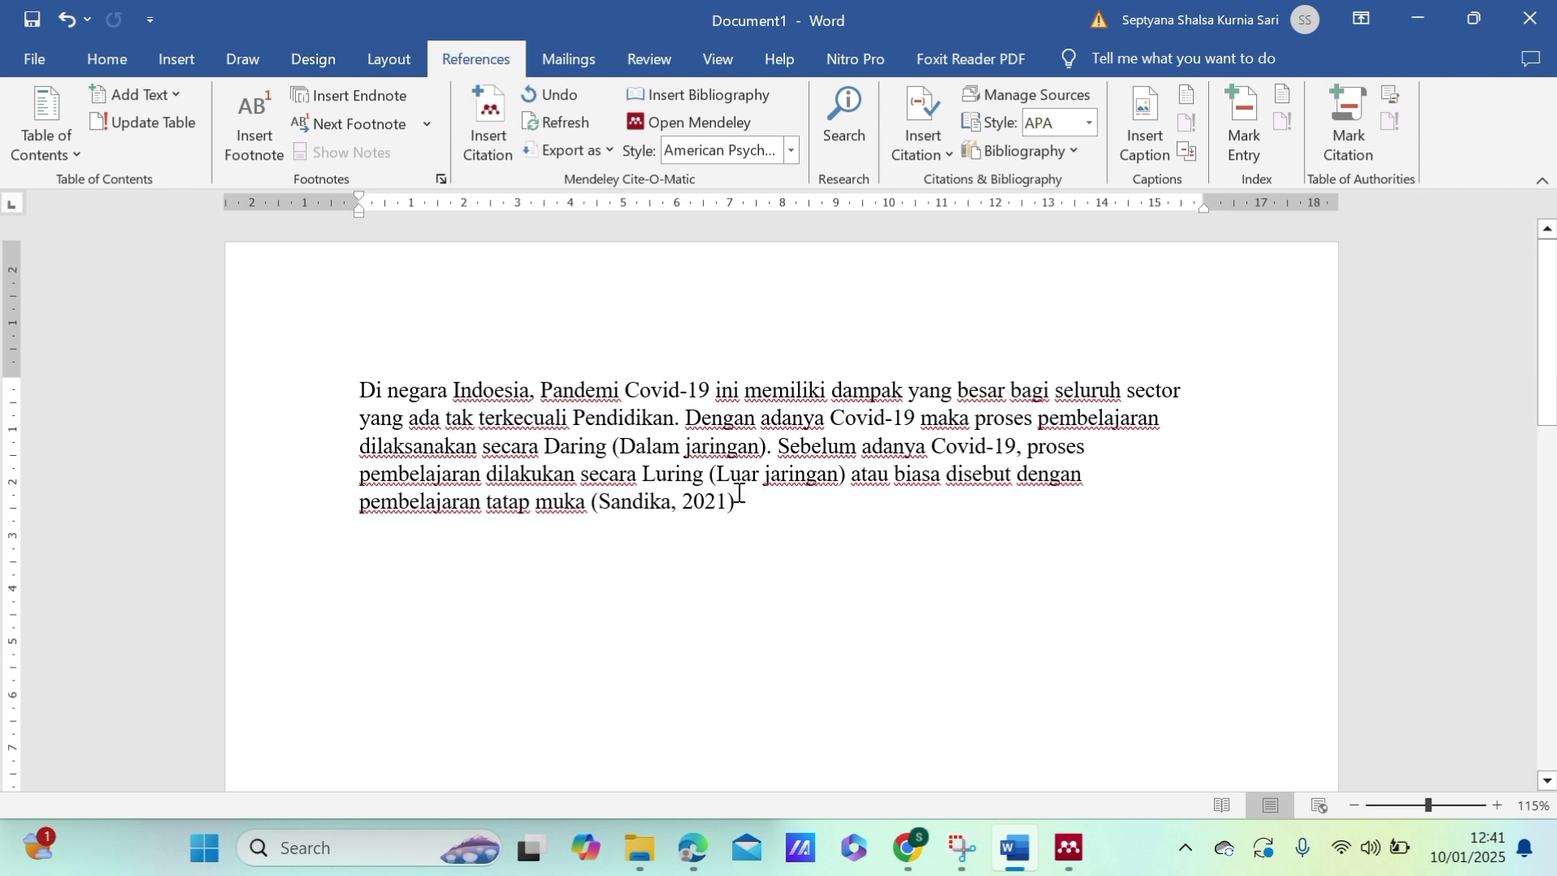
pyautogui.press('Return')
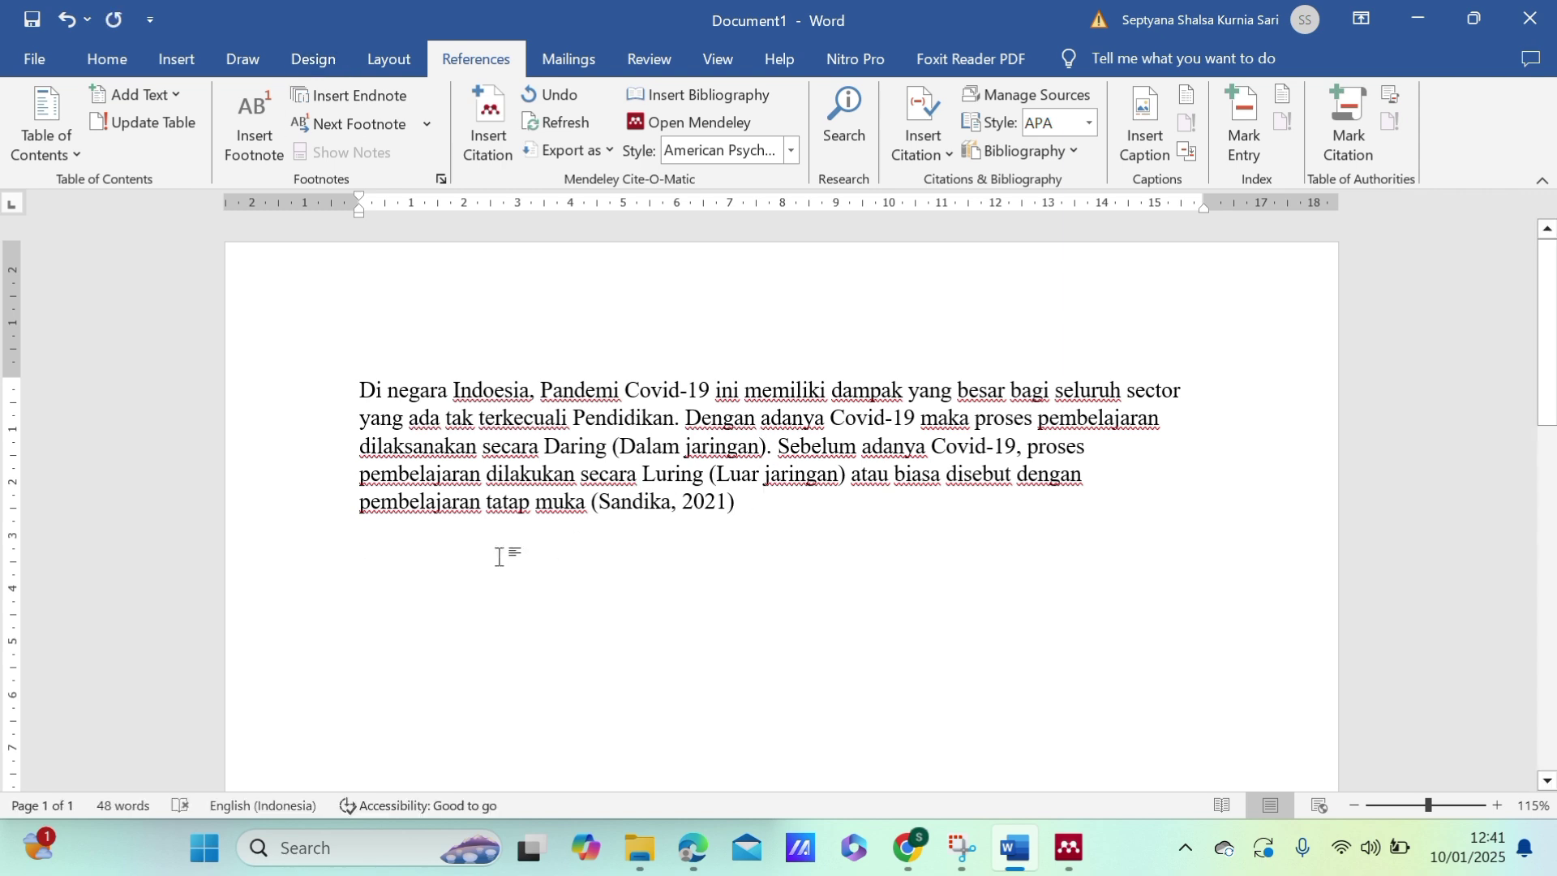
pyautogui.scroll(-2, 501, 549)
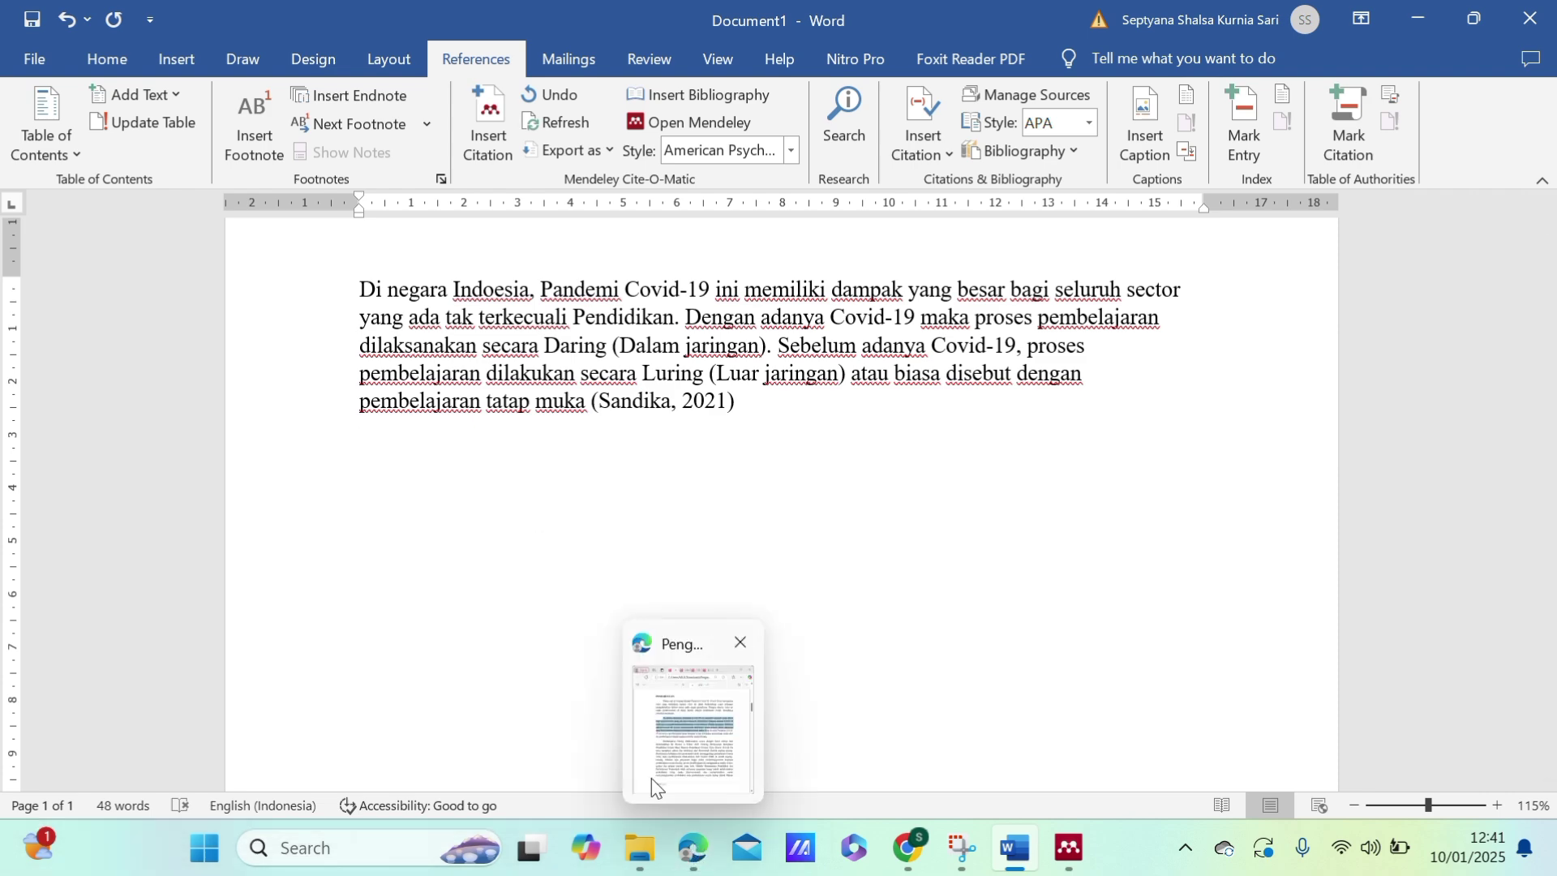
# In the "Model Pembelajaran Kooperatif Dalam Menumbuhkan Keaktifan Belajar Siswa" PDF, copy the page 2 passage from "Pembelajaran kooperatif inilah" to "teman belajar lain".
pyautogui.click(691, 849)
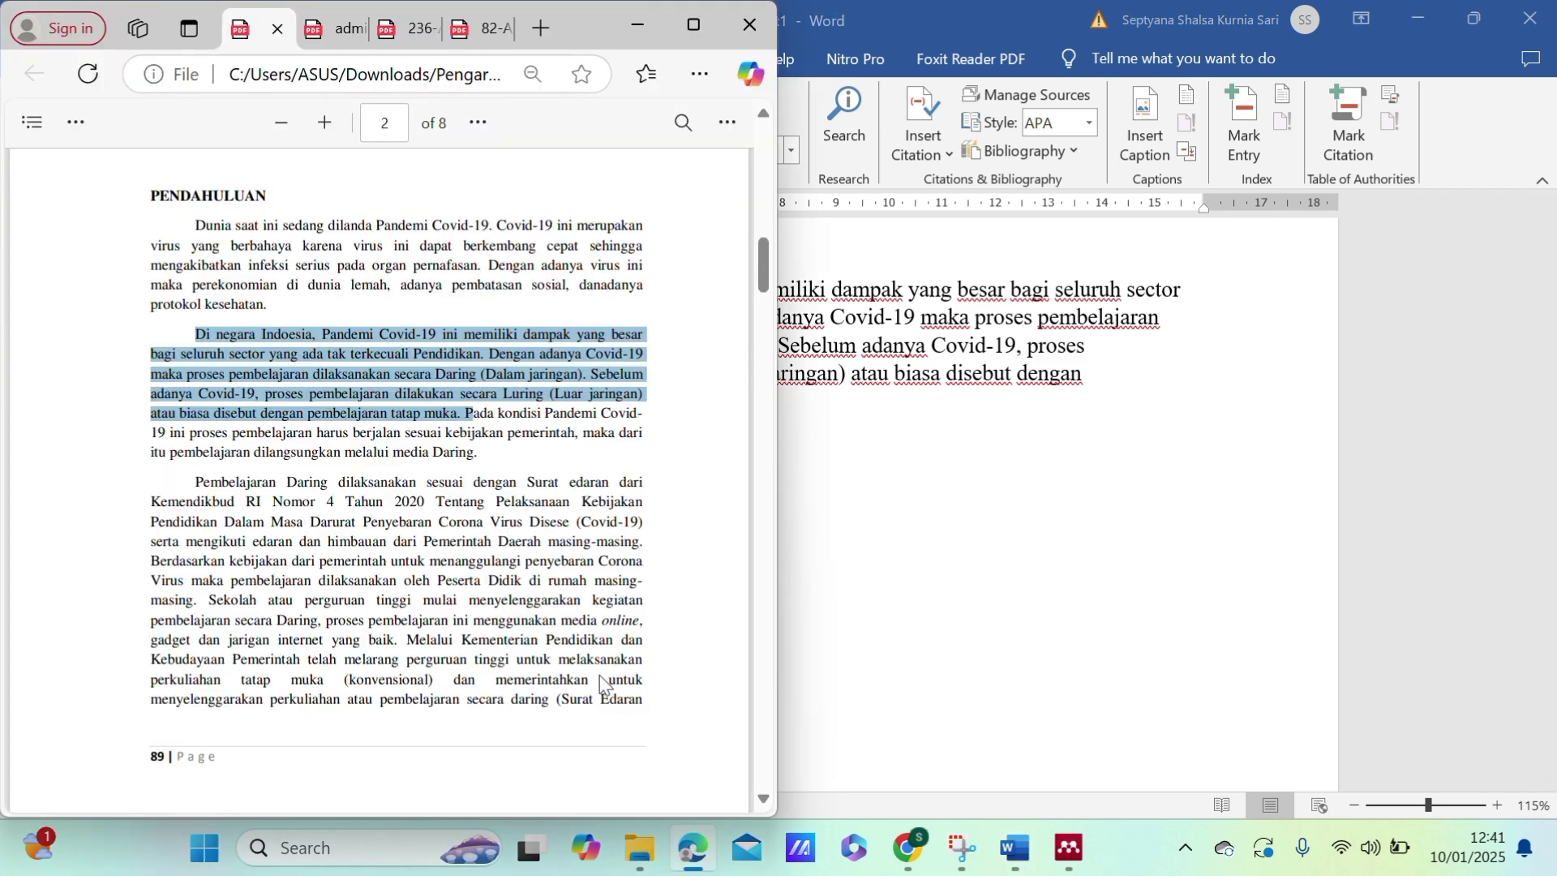
pyautogui.click(333, 31)
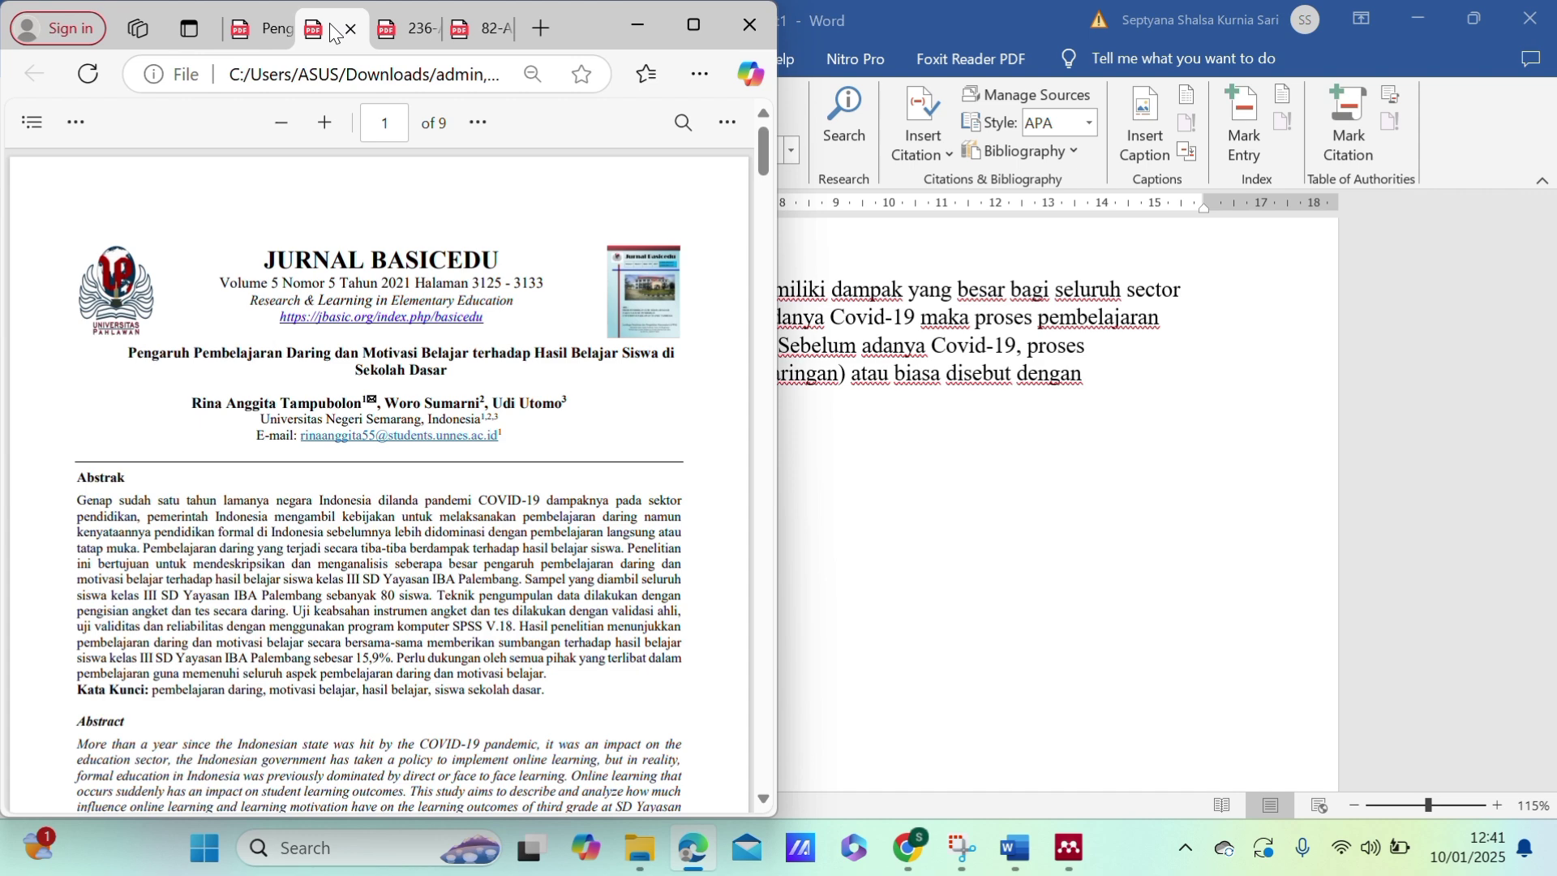
pyautogui.scroll(-2, 366, 351)
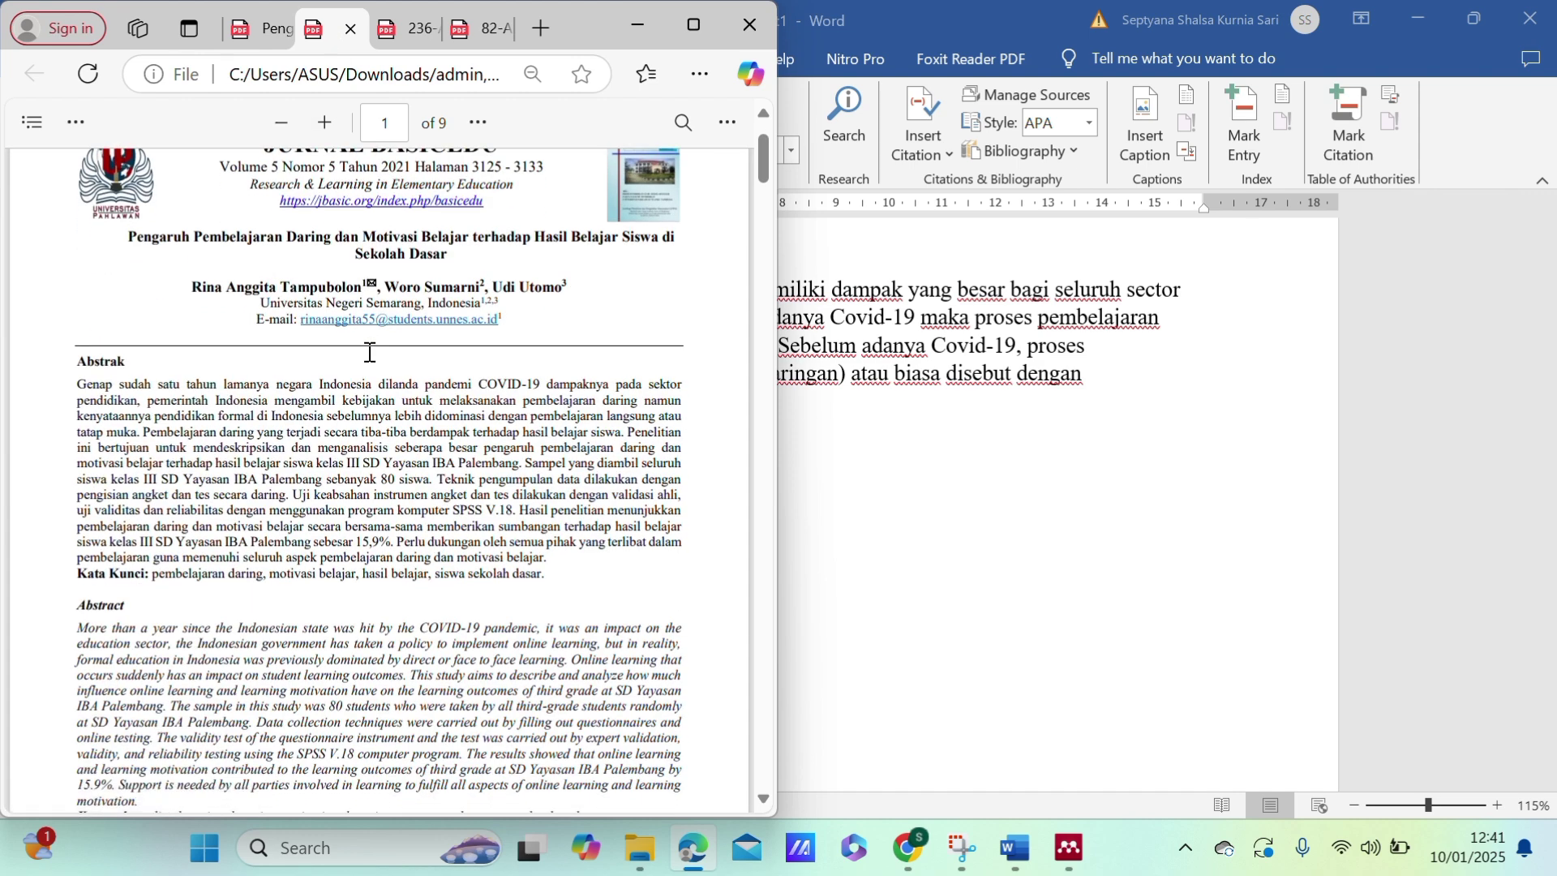
pyautogui.click(410, 31)
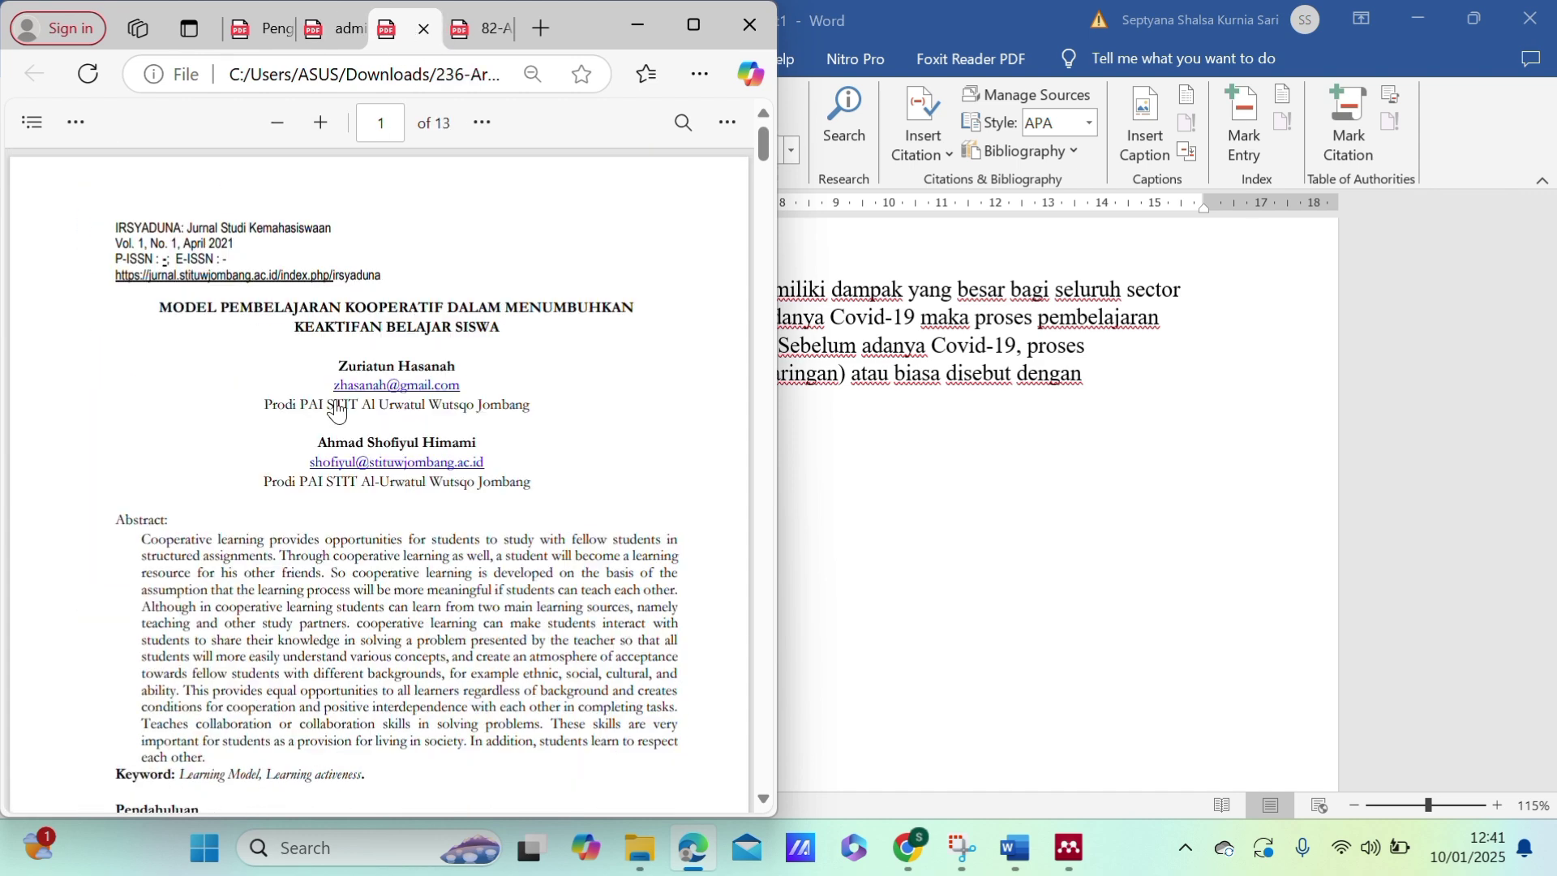
pyautogui.scroll(-8, 338, 412)
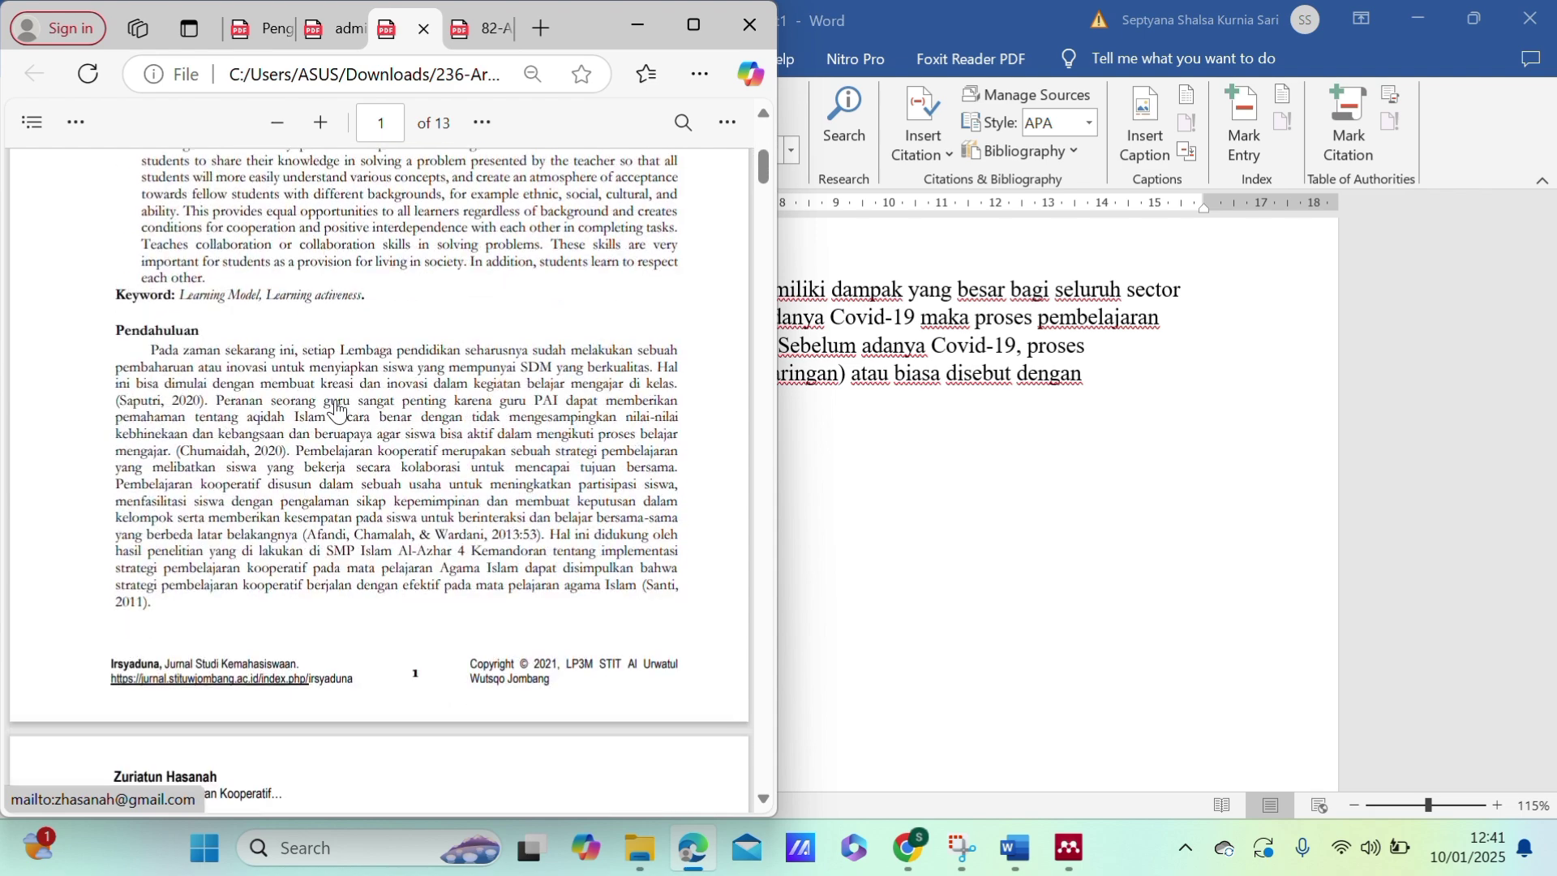
pyautogui.scroll(-3, 338, 412)
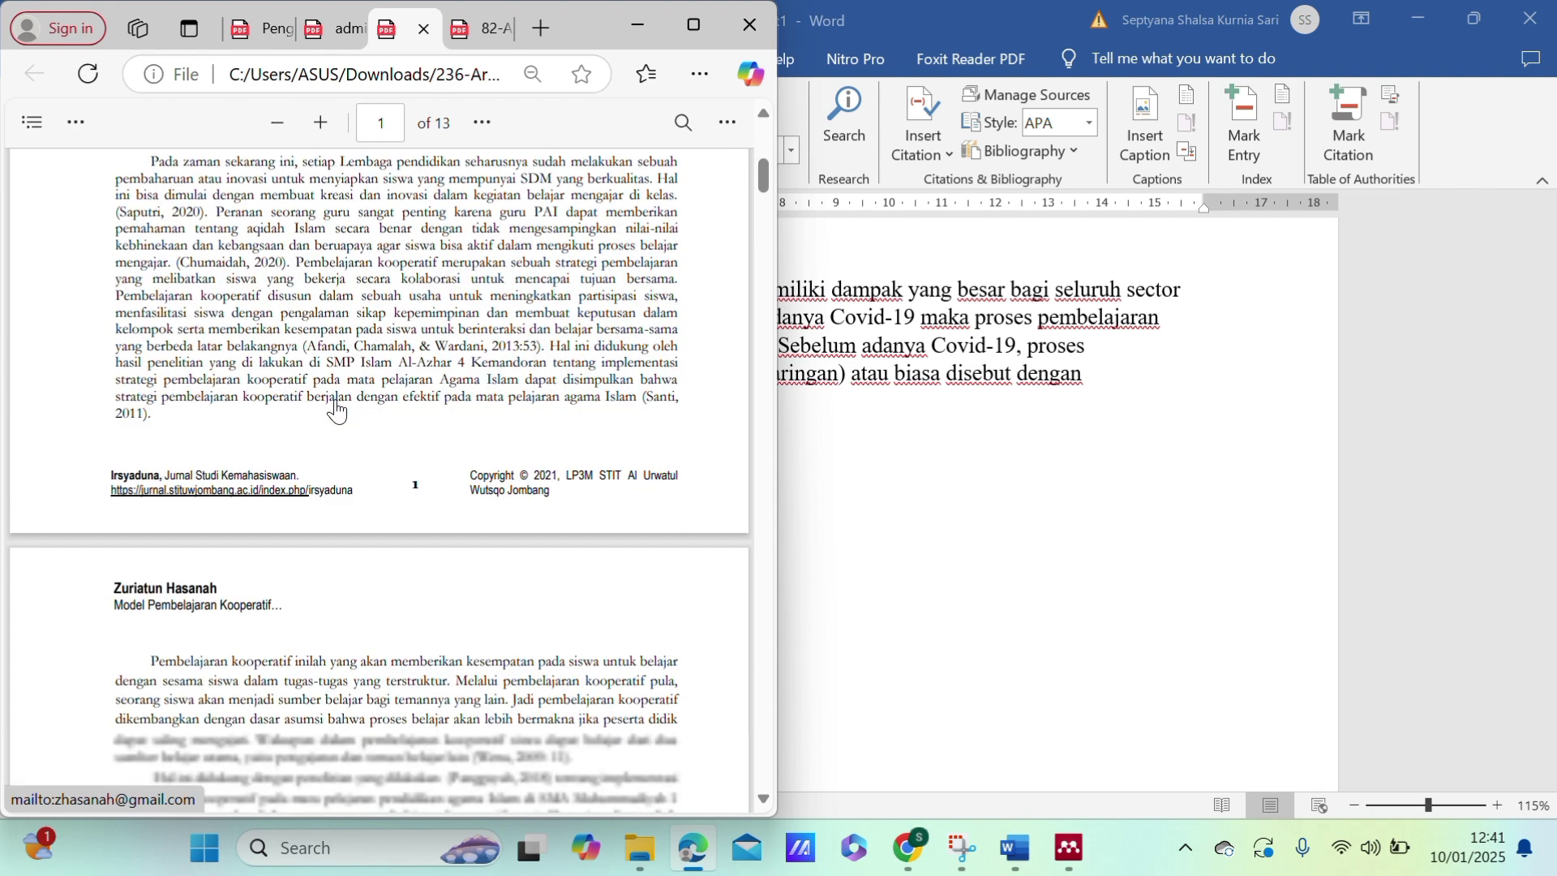
pyautogui.scroll(-7, 338, 412)
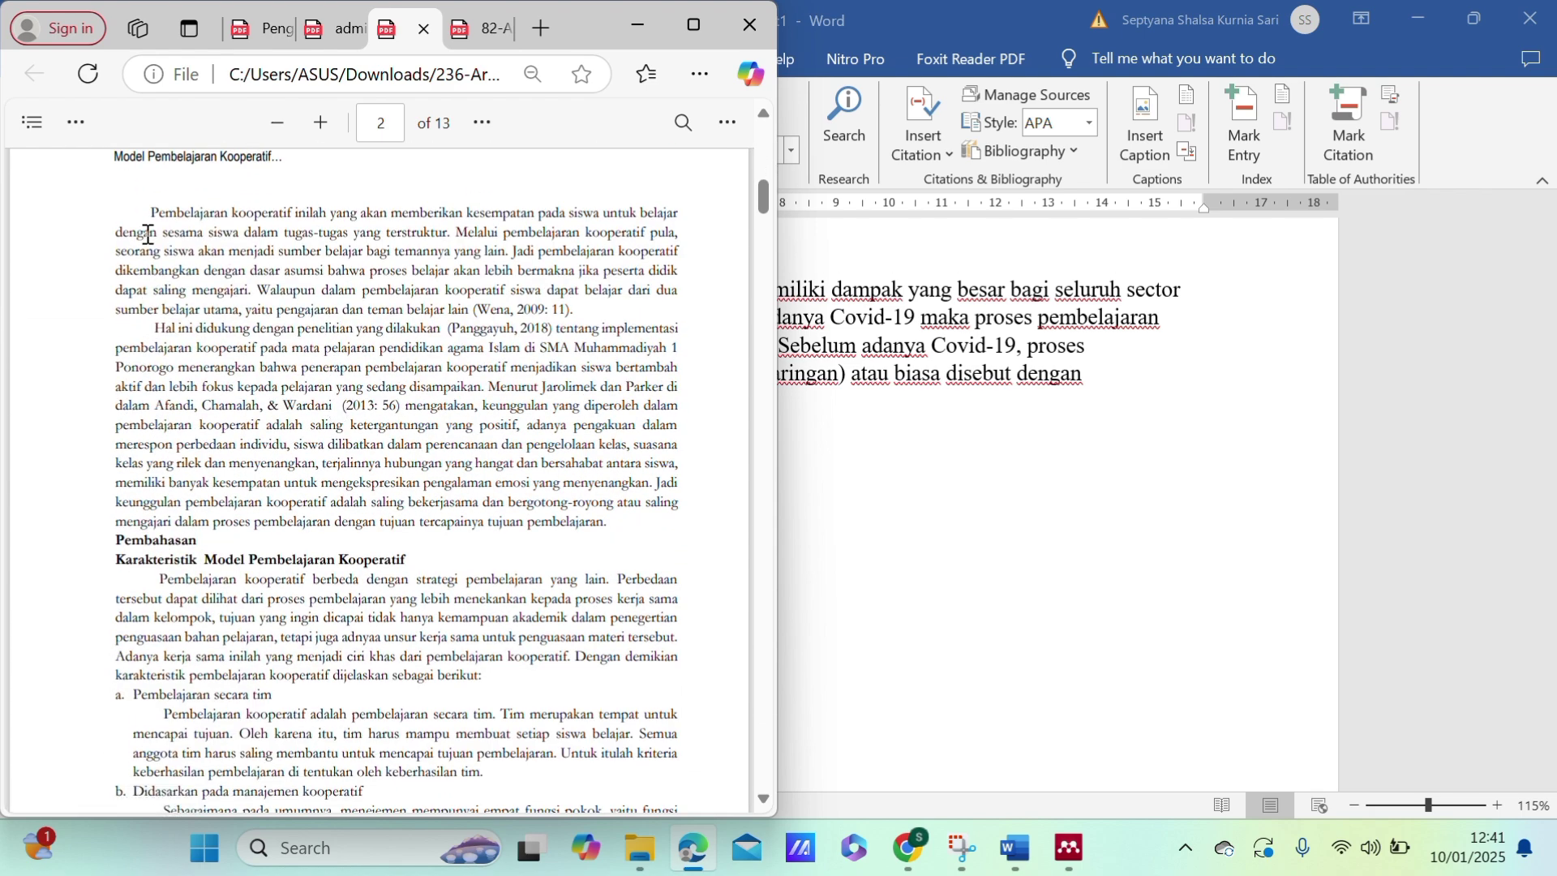
pyautogui.moveTo(148, 212); pyautogui.dragTo(463, 302)
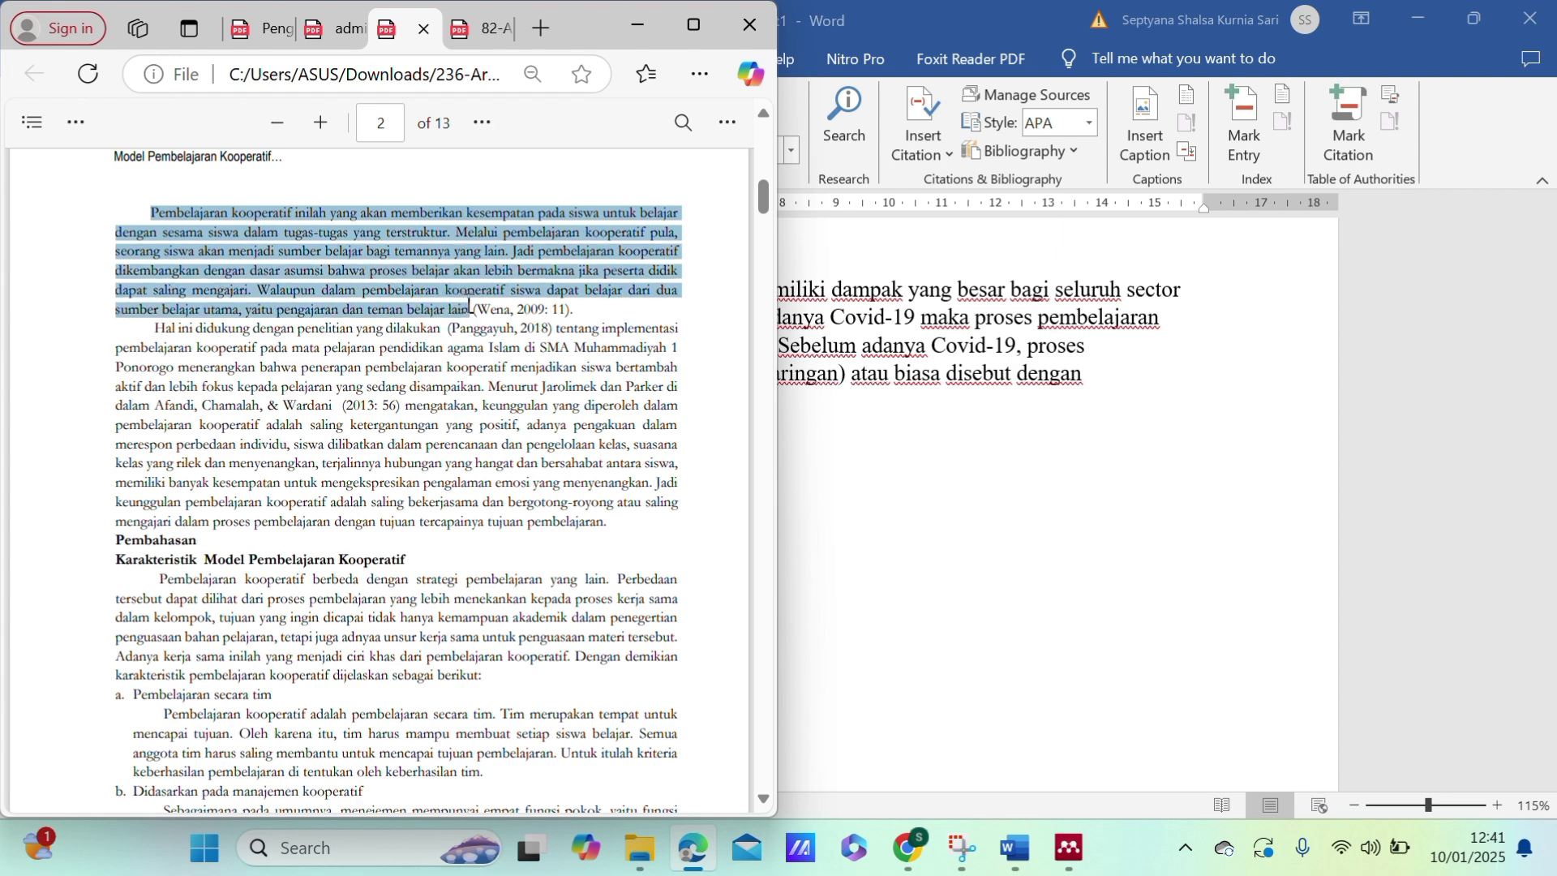
pyautogui.moveTo(469, 305)
pyautogui.mouseDown()
pyautogui.moveTo(442, 248)
pyautogui.moveTo(507, 251)
pyautogui.moveTo(458, 220)
pyautogui.moveTo(487, 279)
pyautogui.moveTo(470, 310)
pyautogui.mouseUp()
pyautogui.hotkey('ctrl', 'c')
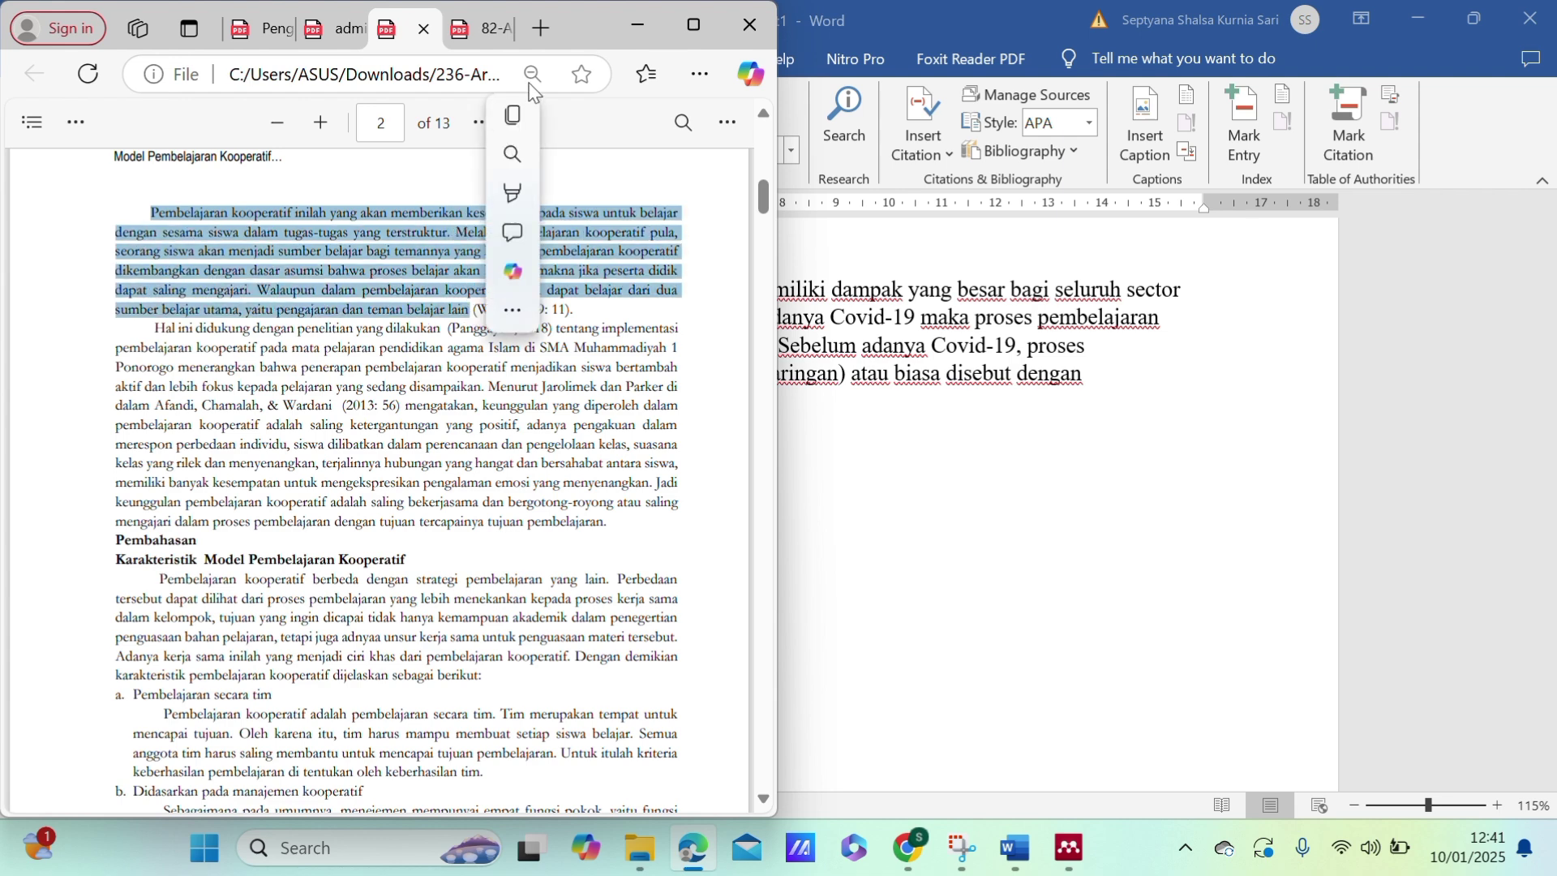
pyautogui.click(527, 115)
# Paste the passage as Word's second paragraph and set the Mendeley style to Modern Humanities Research Association 3rd edition (note with bibliography).
pyautogui.click(1075, 515)
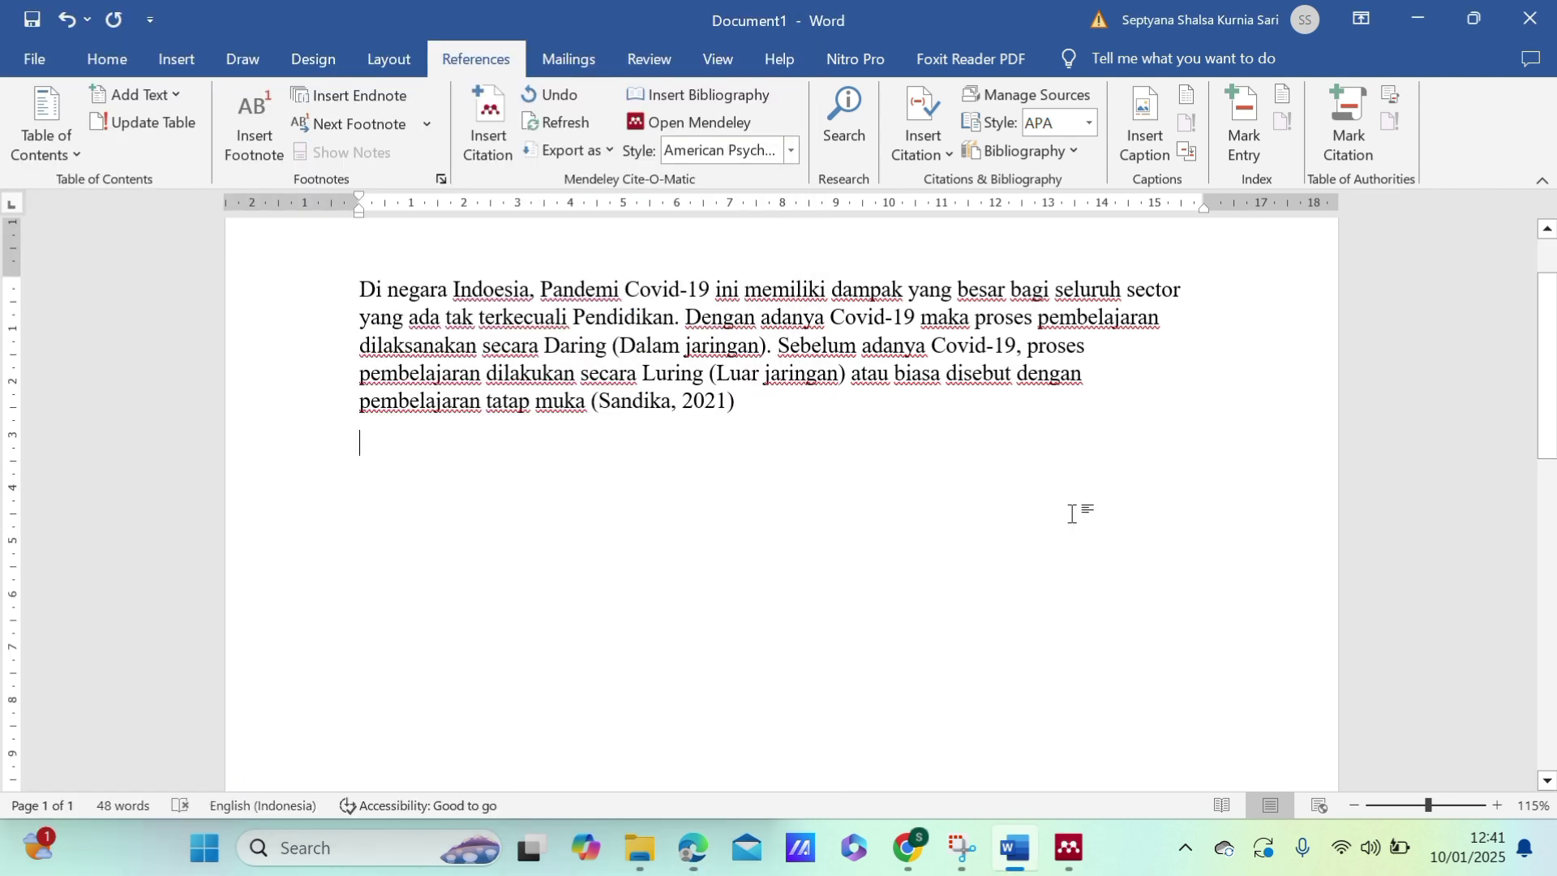
pyautogui.hotkey('ctrl', 'v')
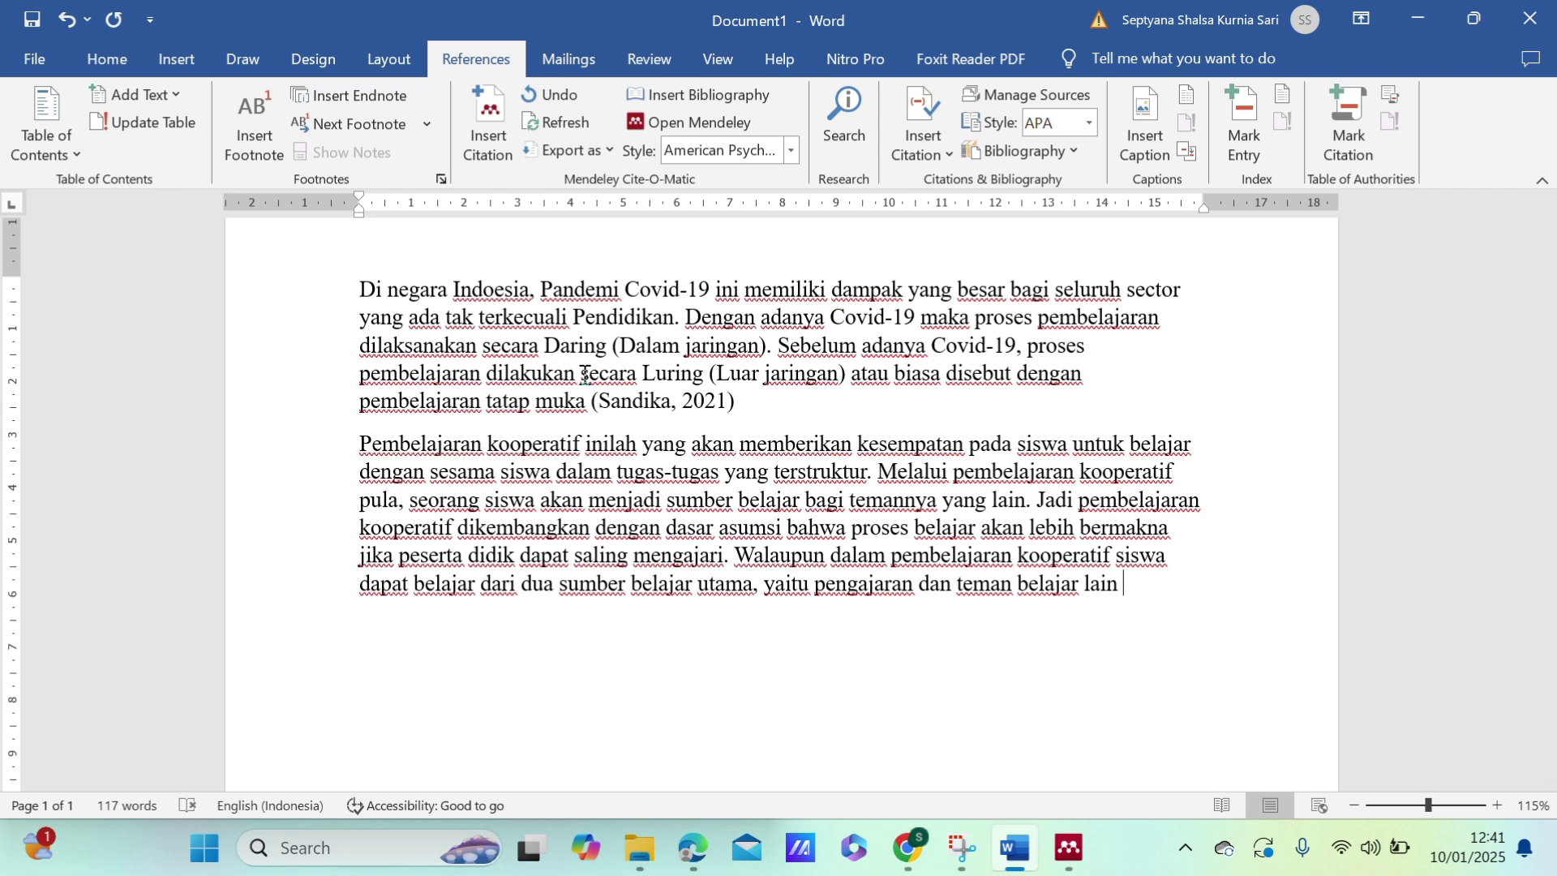
pyautogui.click(791, 150)
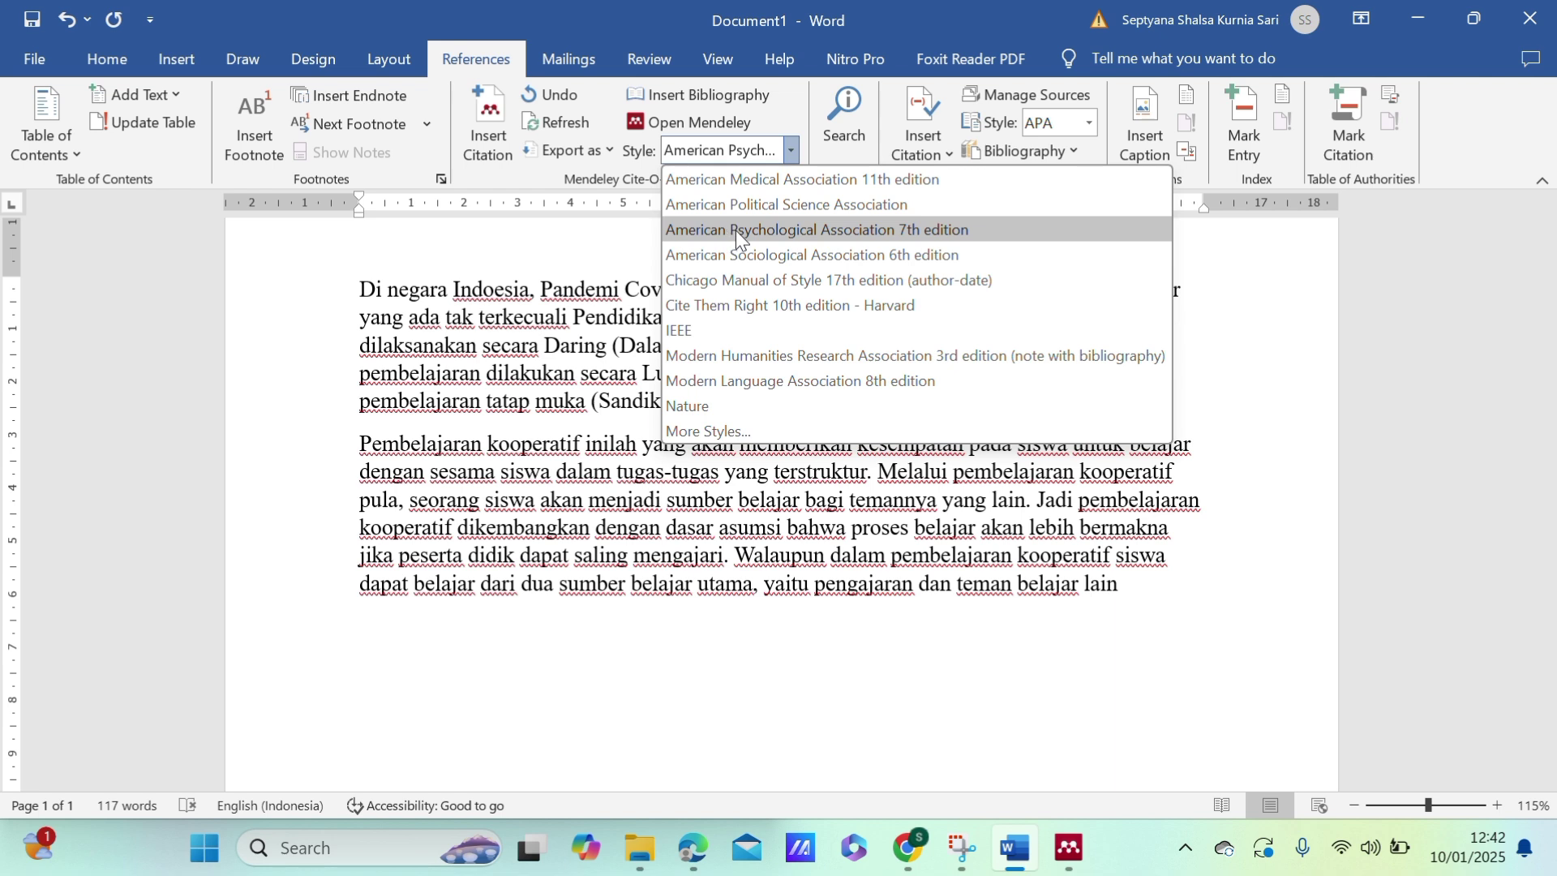
pyautogui.click(751, 355)
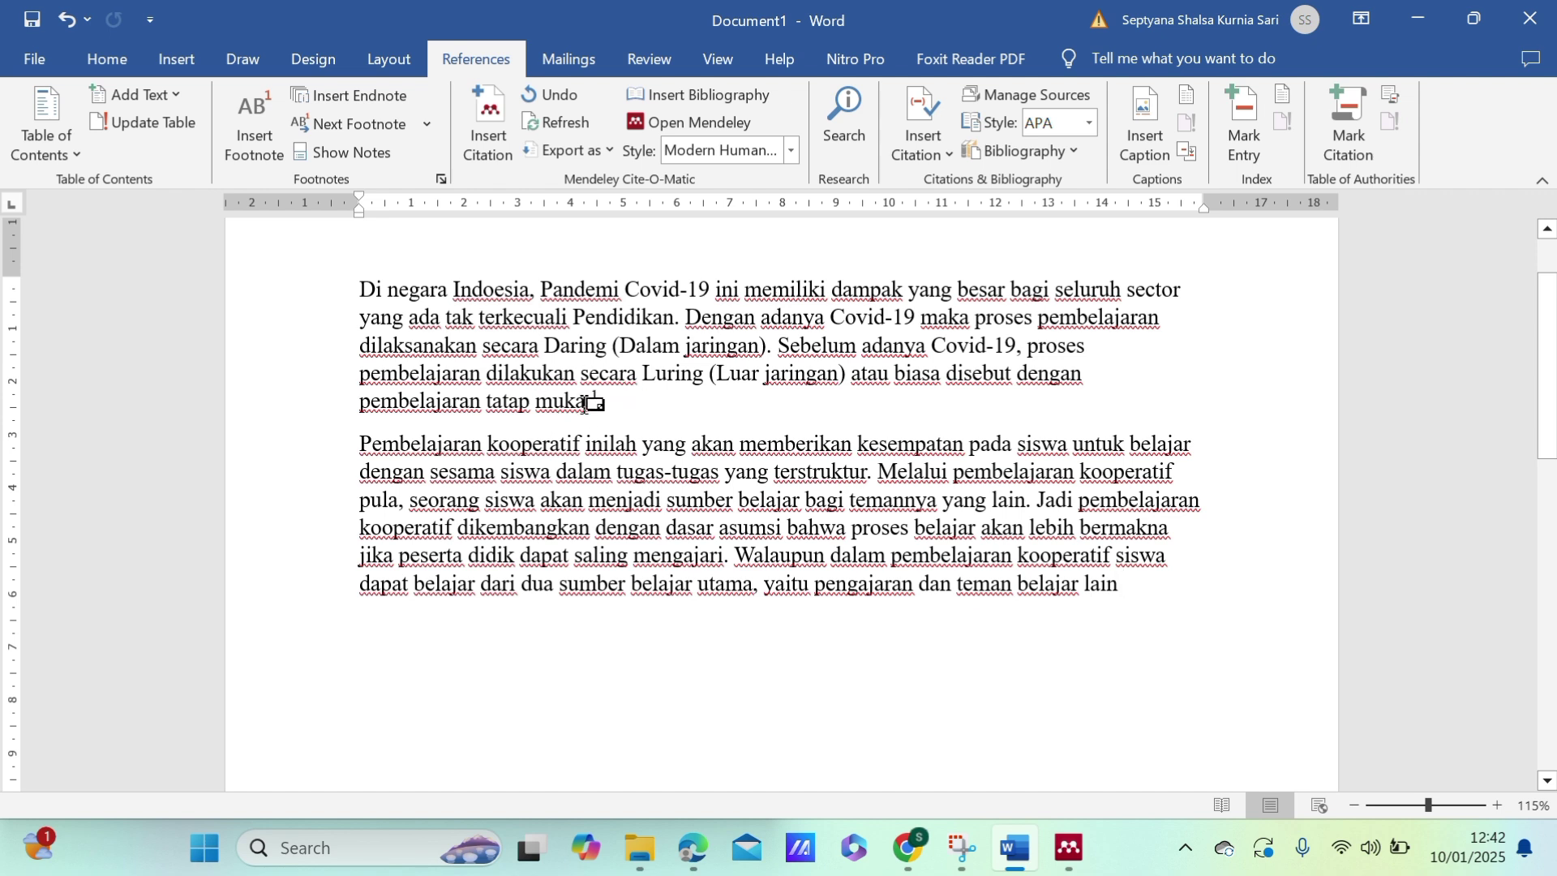
# Insert a Mendeley citation of "Model Pembelajaran Kooperatif Dalam Menumbuhkan Keaktifan Belajar Siswa" after "teman belajar lain".
pyautogui.moveTo(585, 403)
pyautogui.click(469, 103)
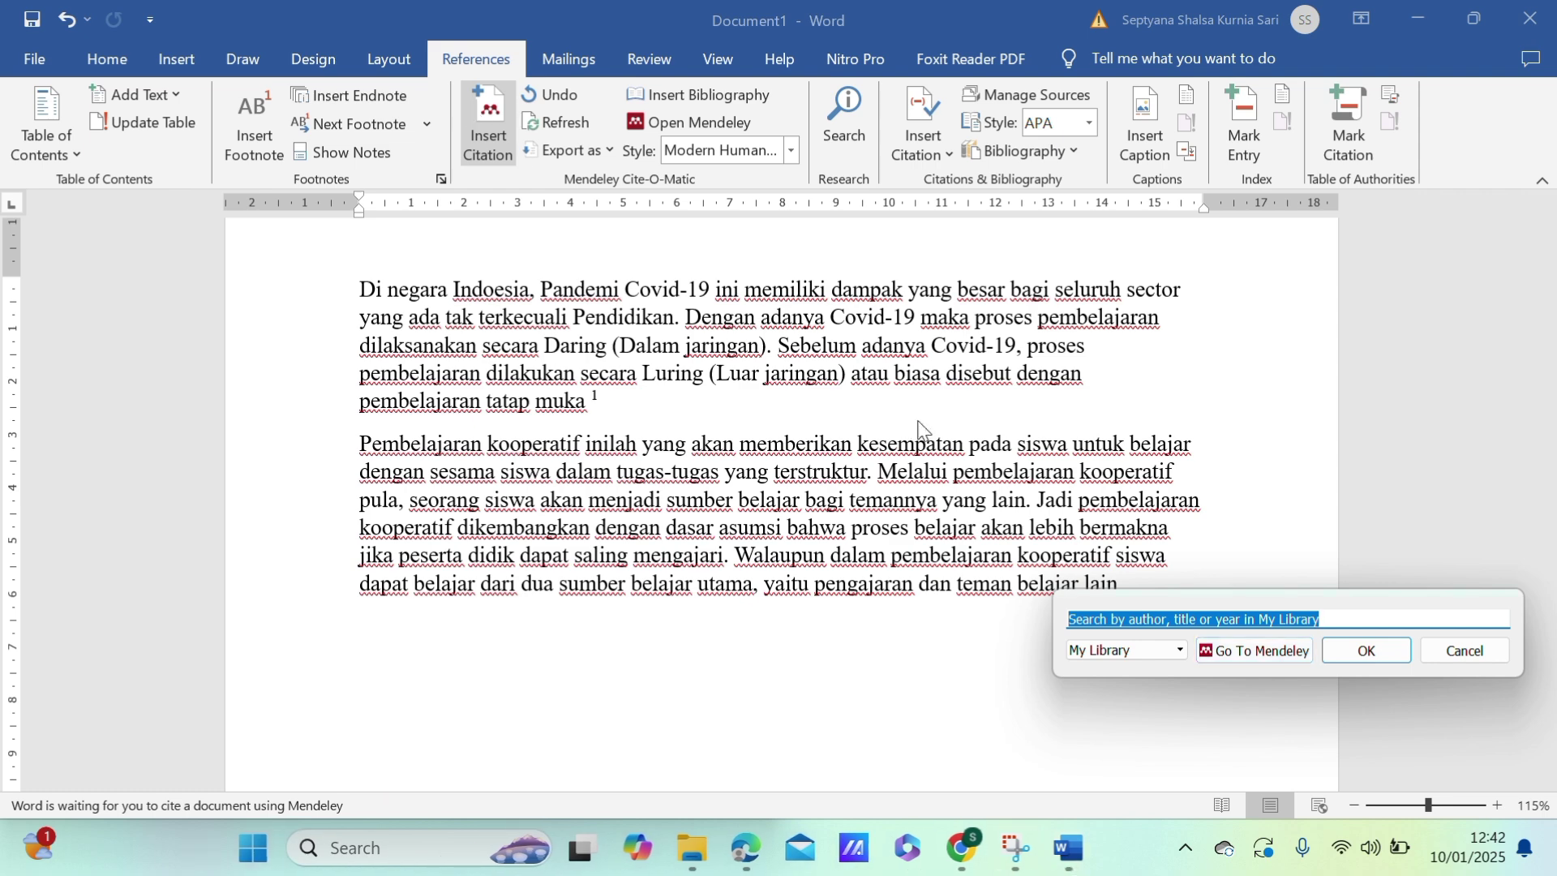
pyautogui.click(1244, 654)
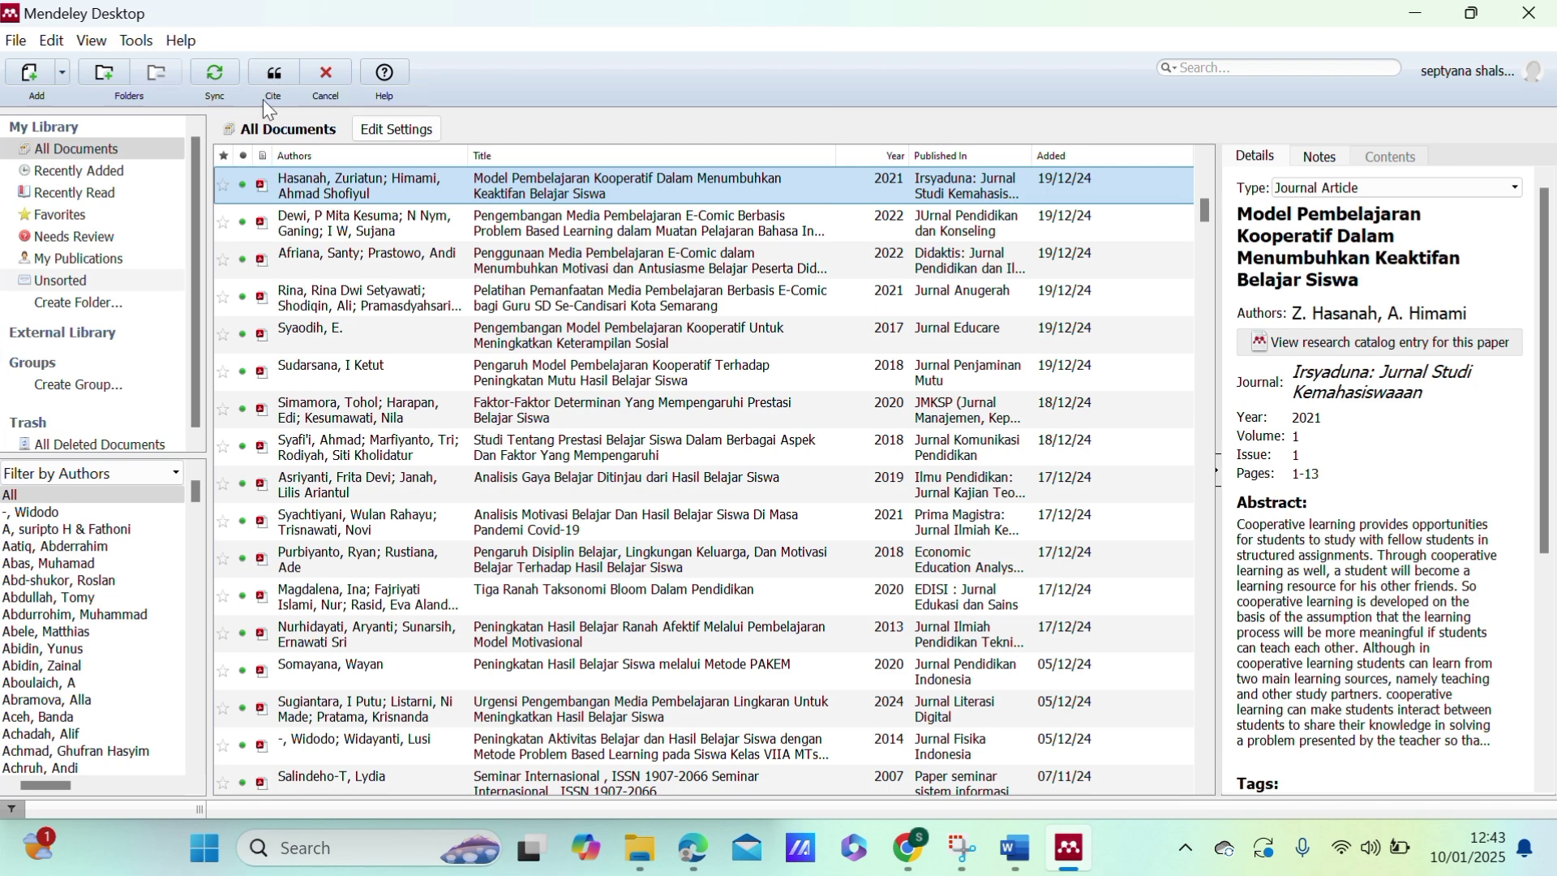
pyautogui.click(271, 70)
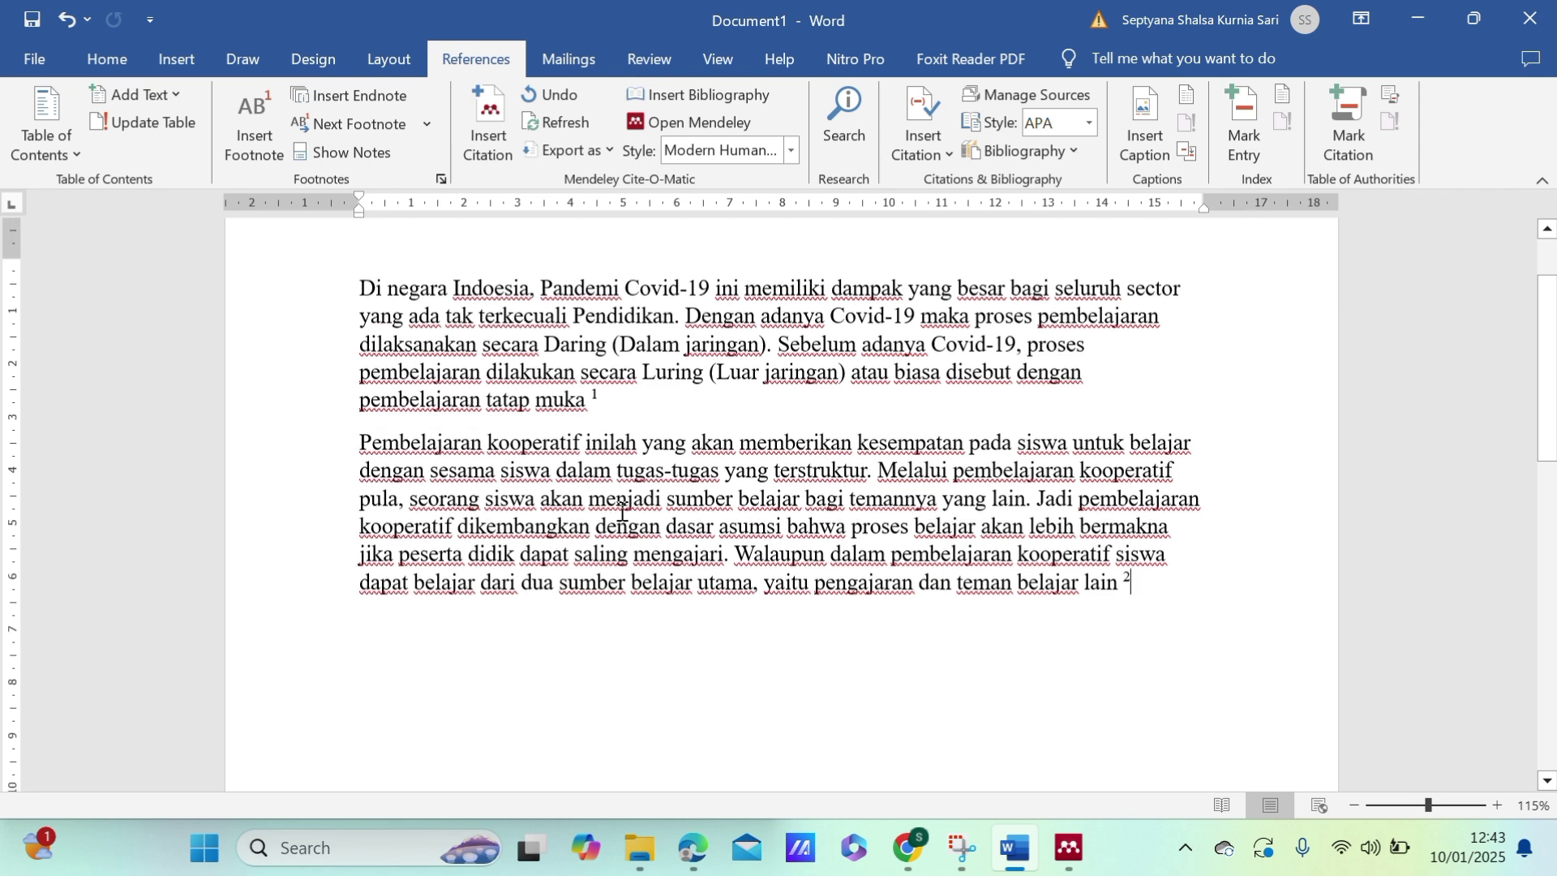
# Indent the start of the text in both footnotes with a tab after the footnote number.
pyautogui.scroll(-3, 619, 511)
pyautogui.scroll(-15, 620, 511)
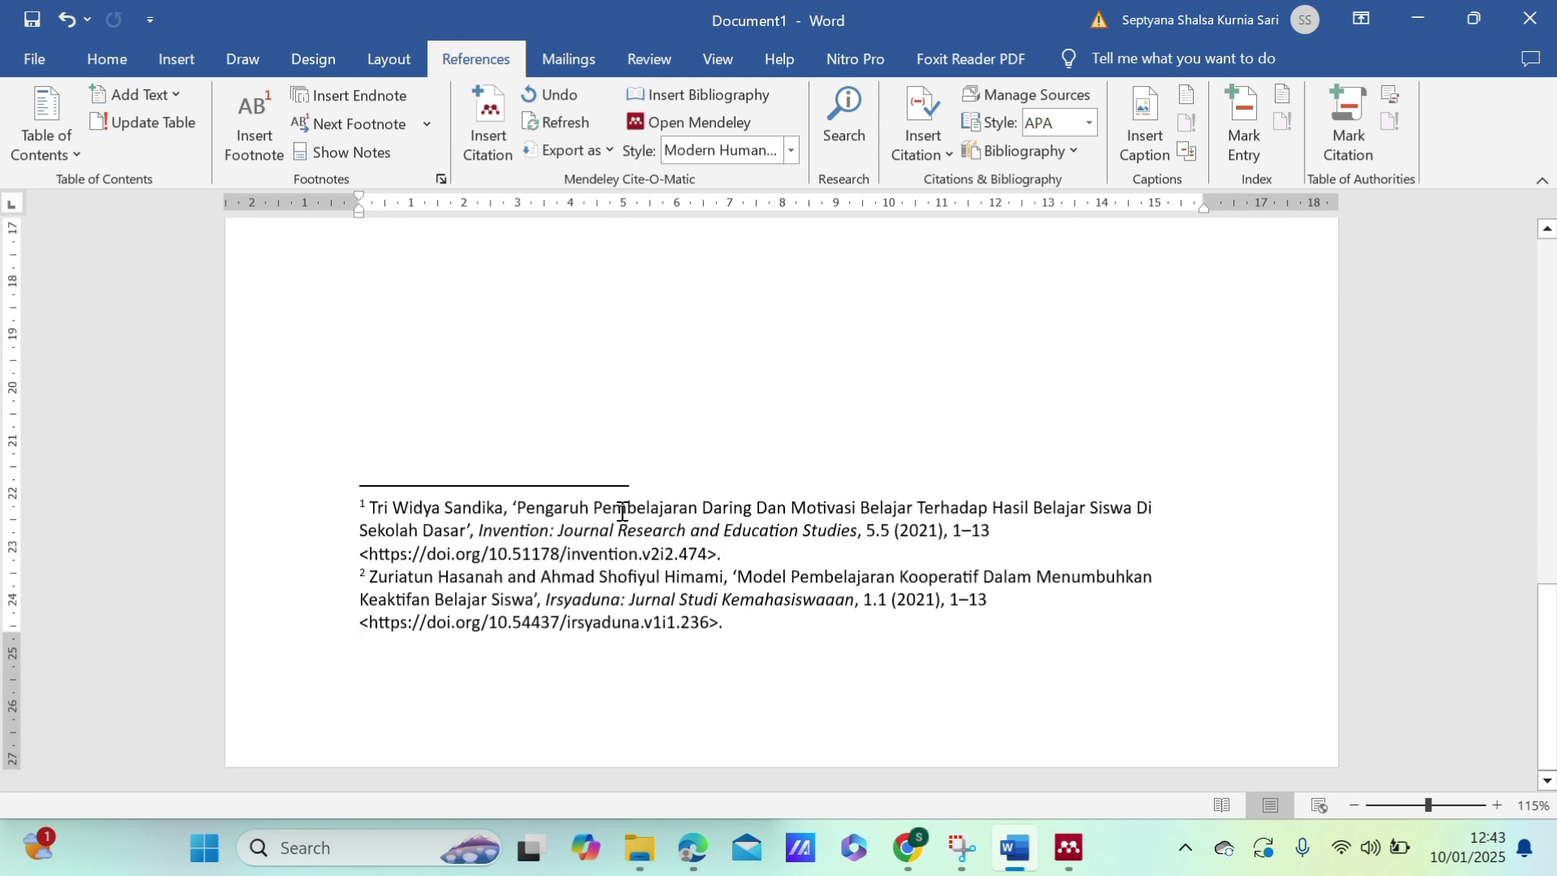
pyautogui.click(373, 512)
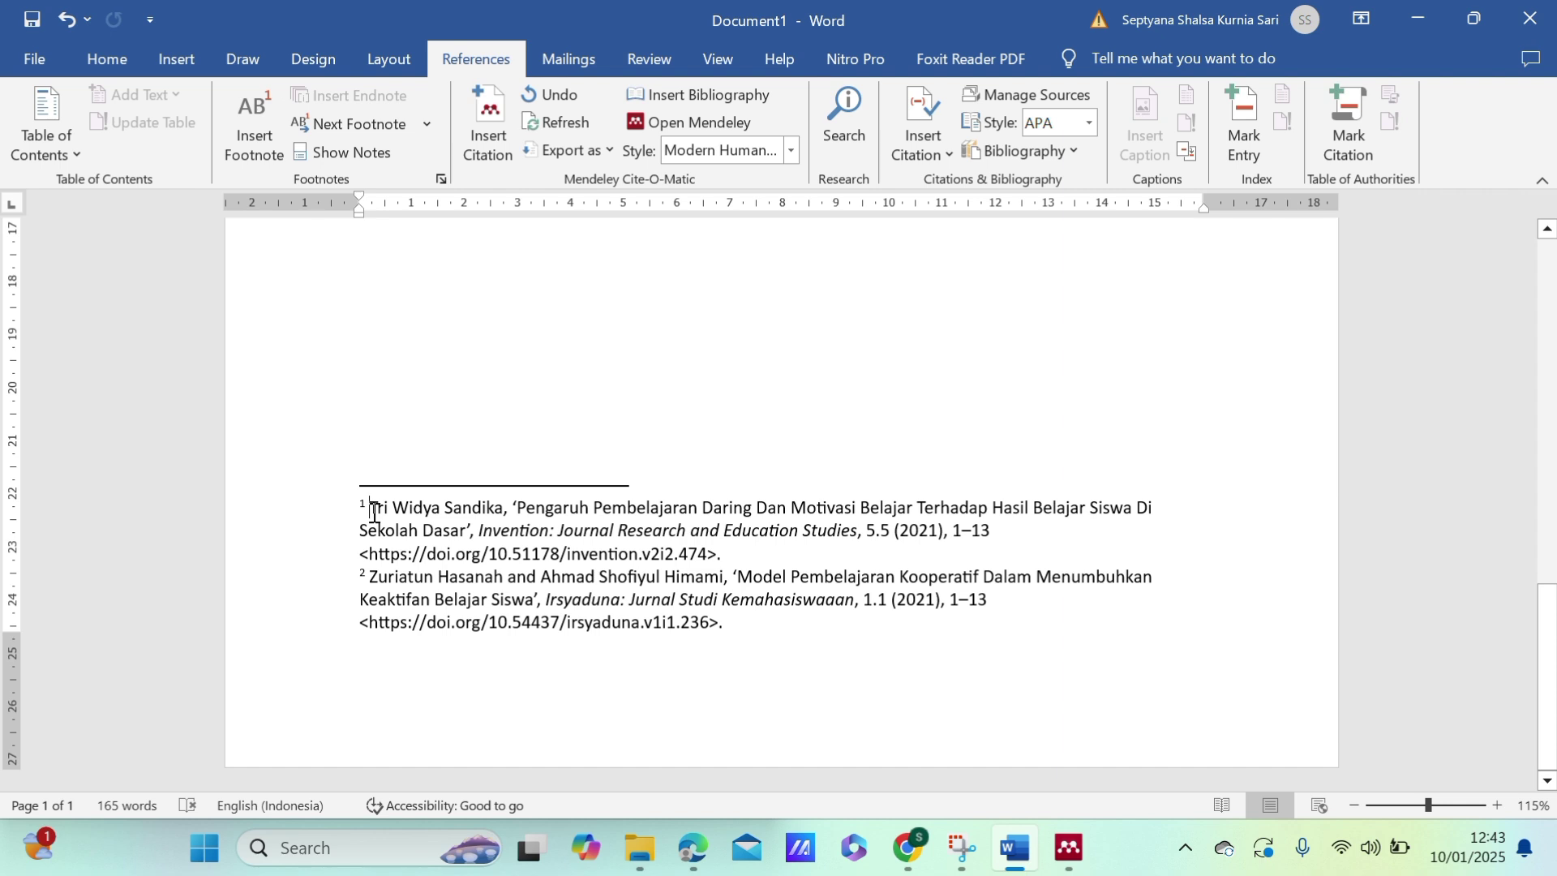
pyautogui.press('Tab')
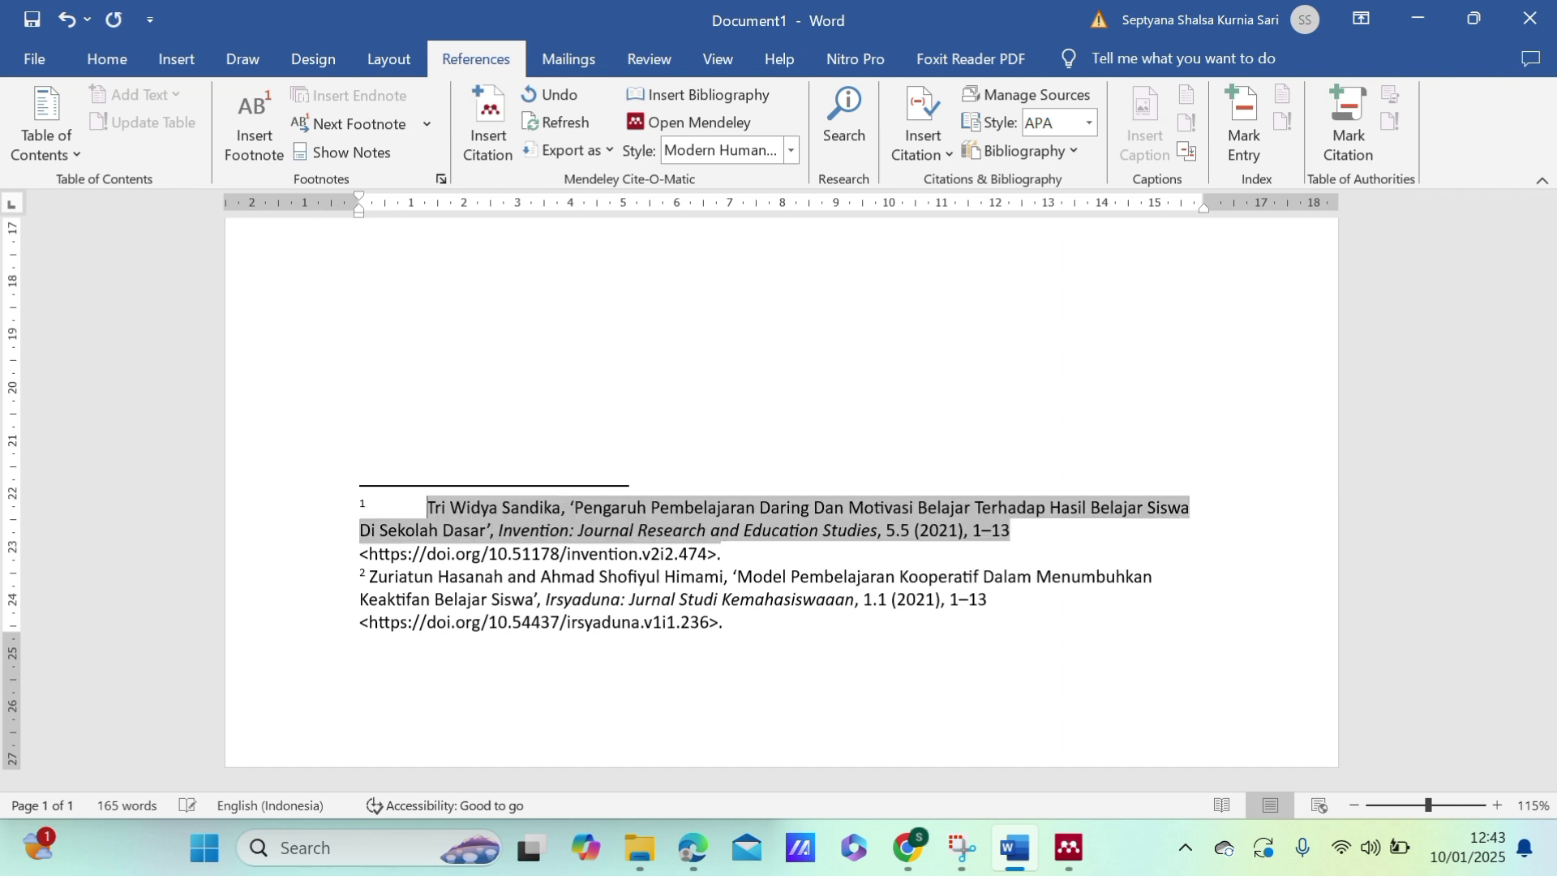
pyautogui.click(371, 579)
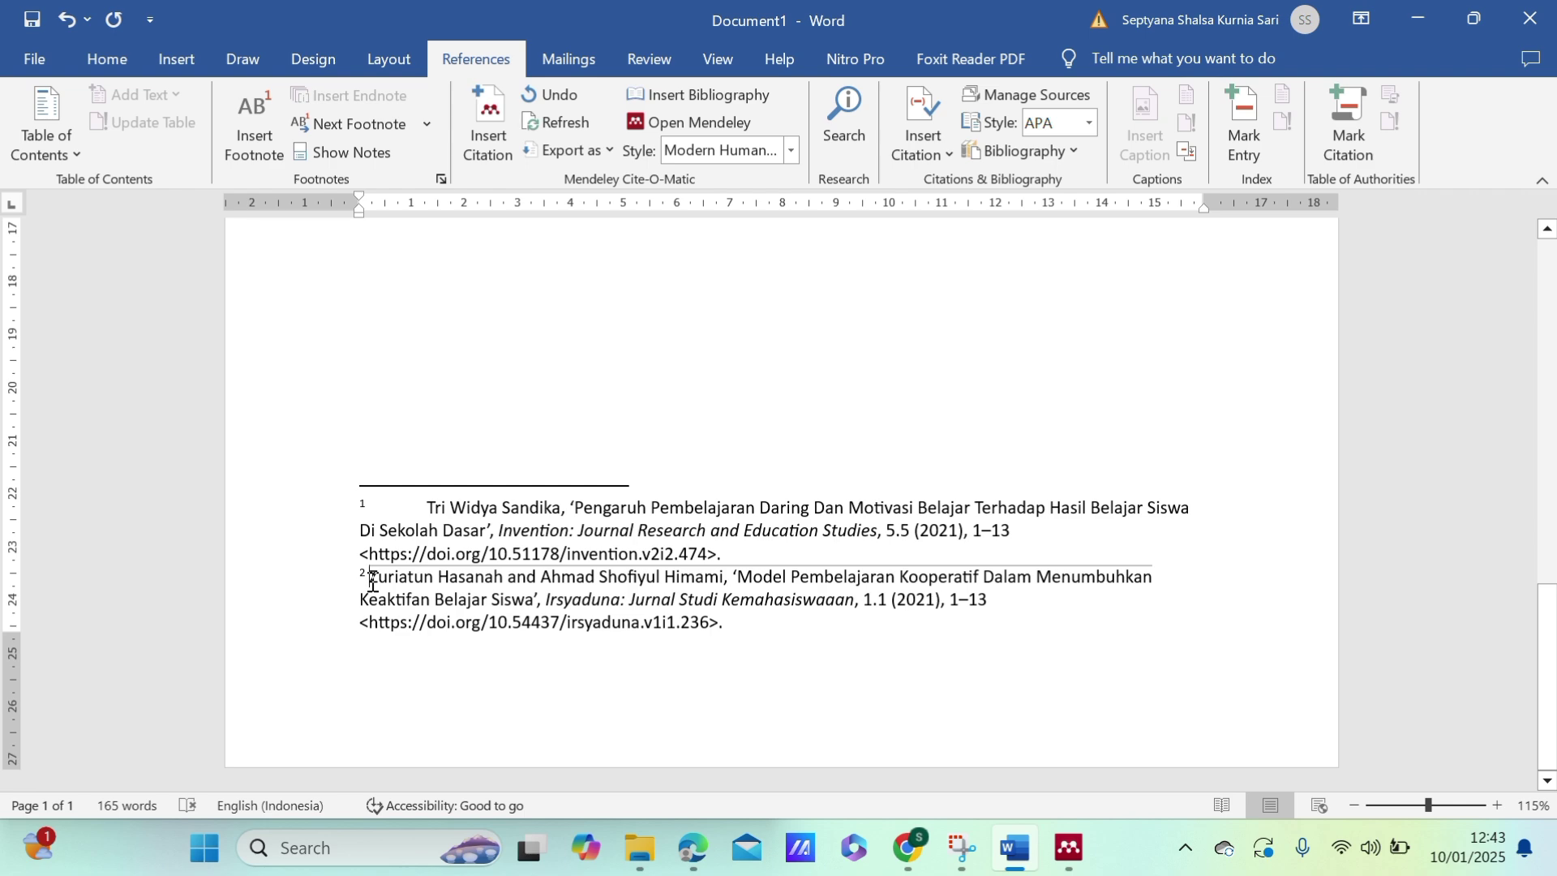
pyautogui.press('Tab')
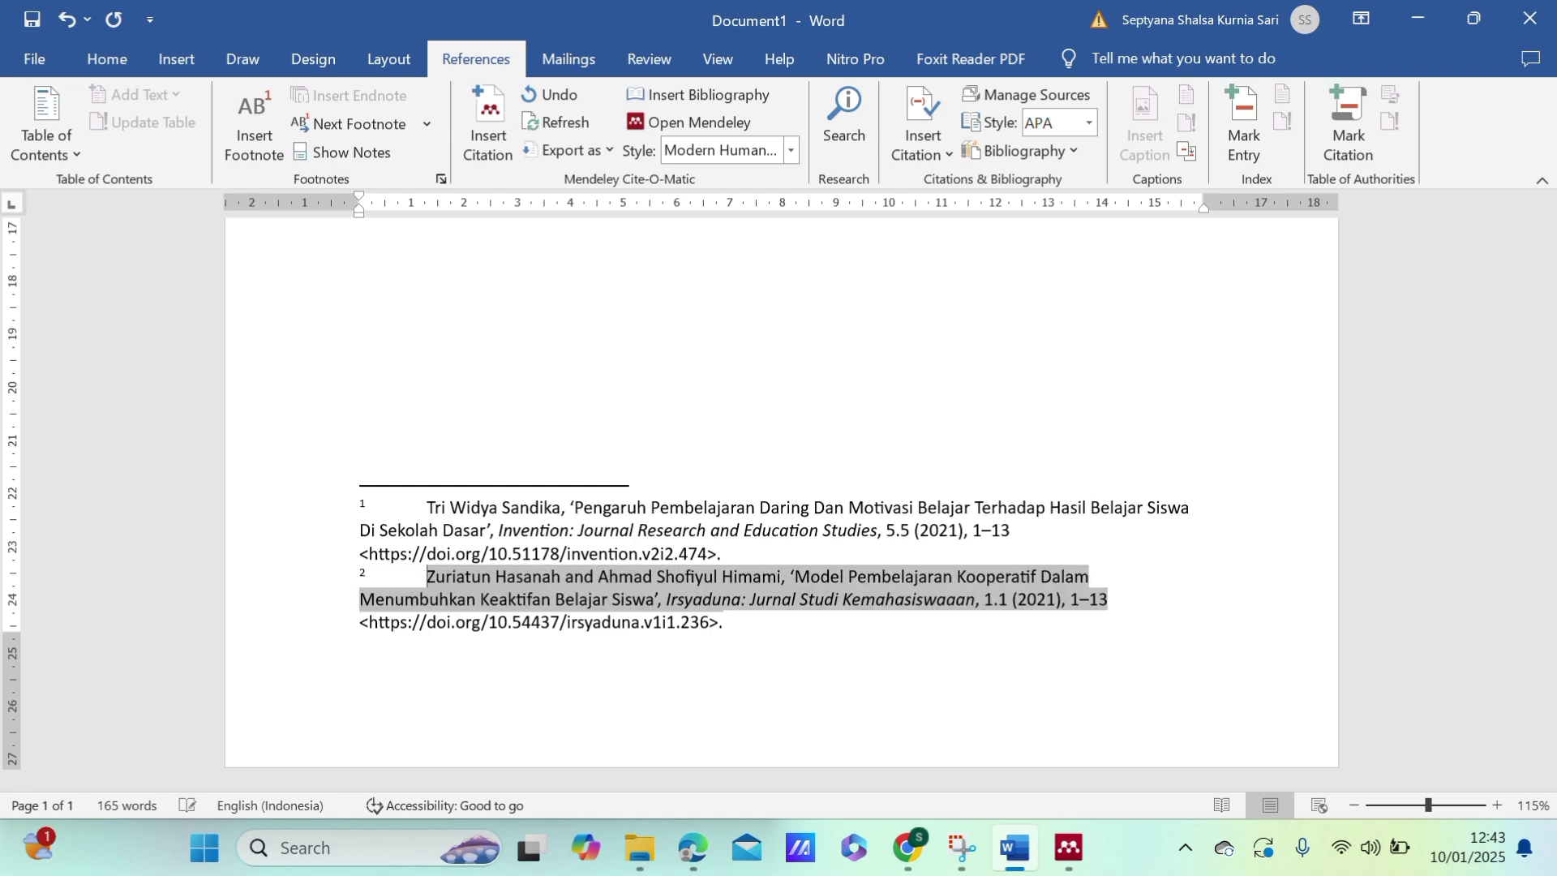
pyautogui.click(745, 622)
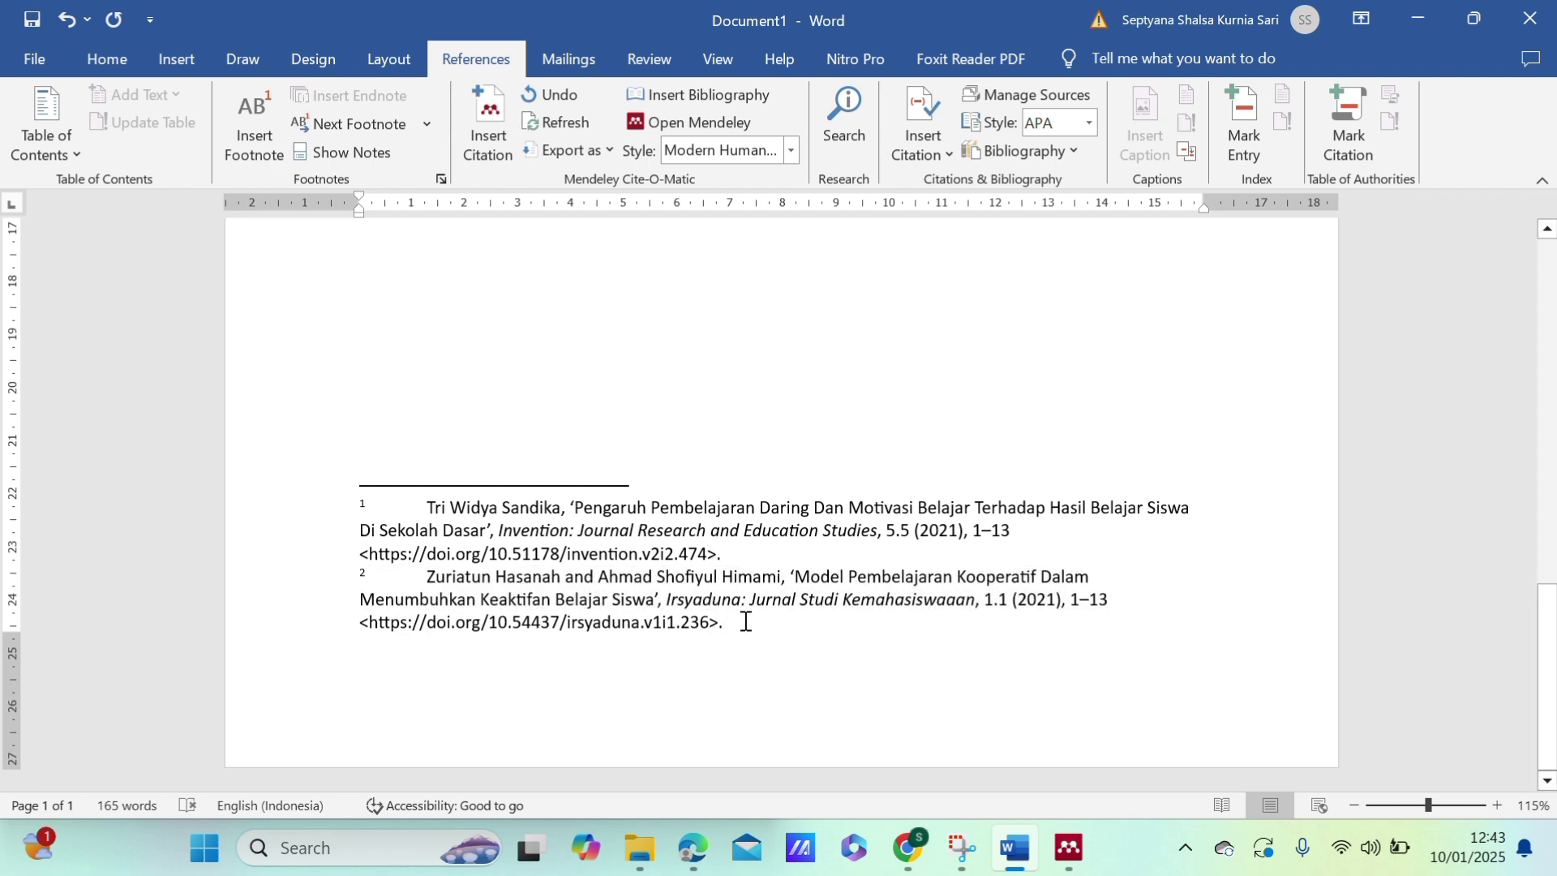
# Justify both body paragraphs of the document.
pyautogui.scroll(10, 746, 622)
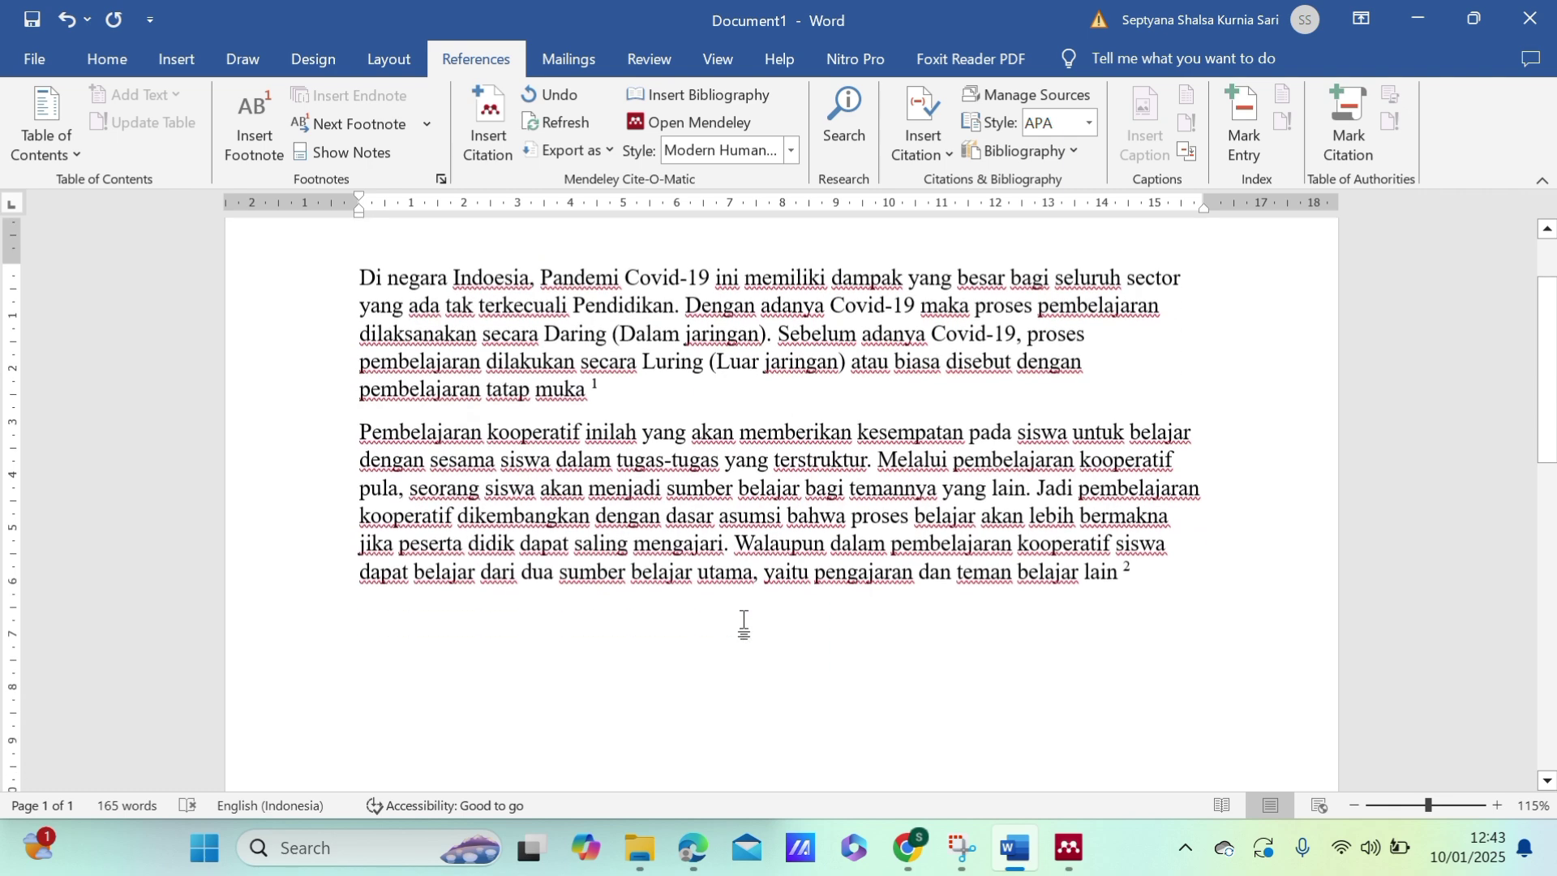
pyautogui.moveTo(1168, 573); pyautogui.dragTo(361, 261)
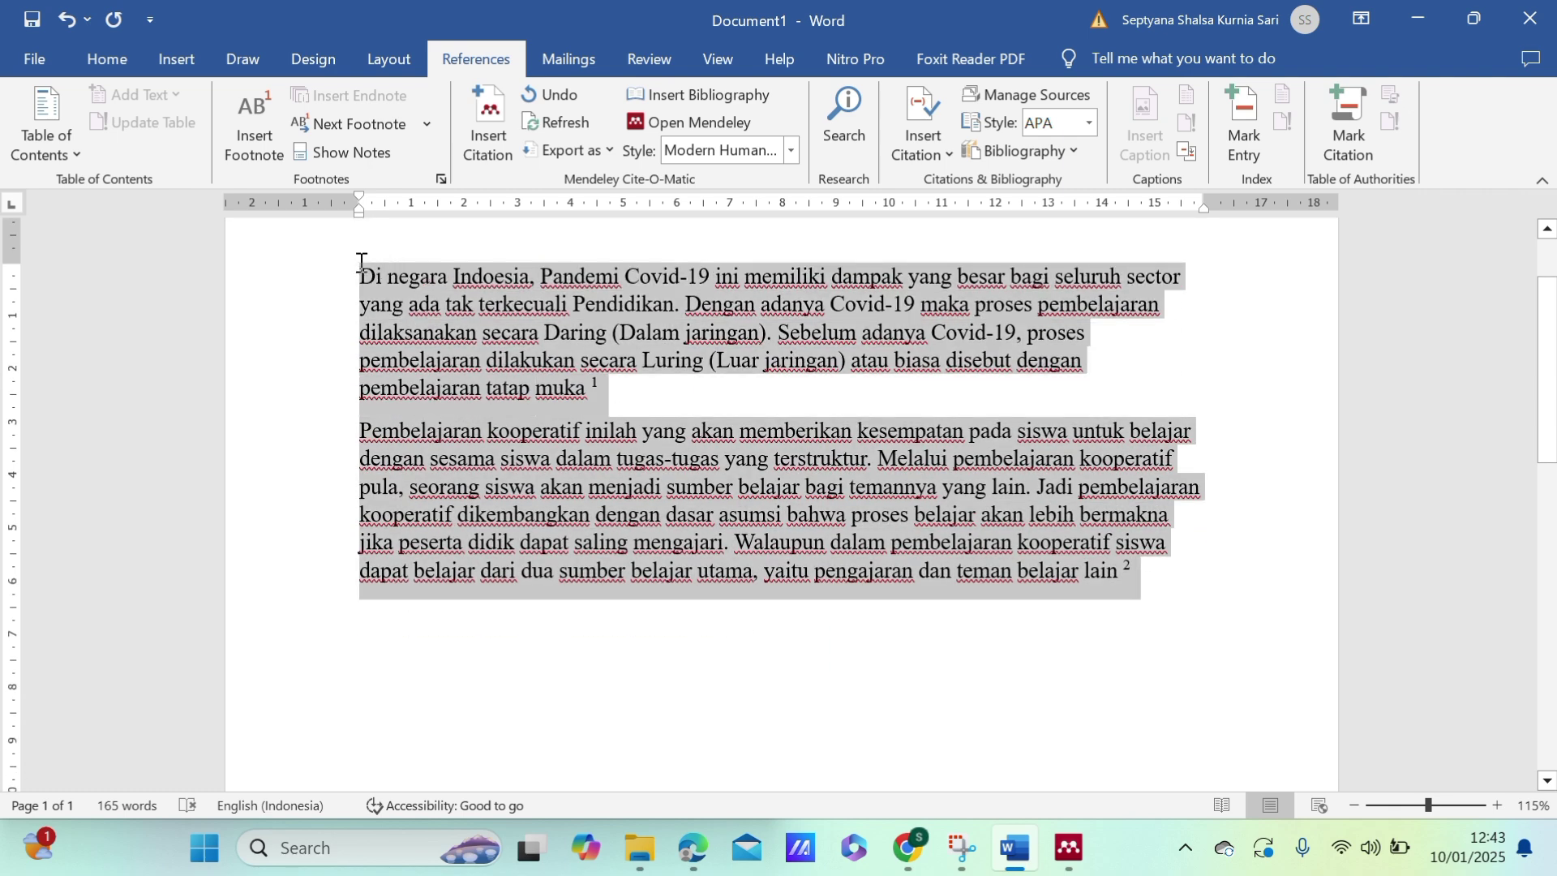
pyautogui.click(106, 60)
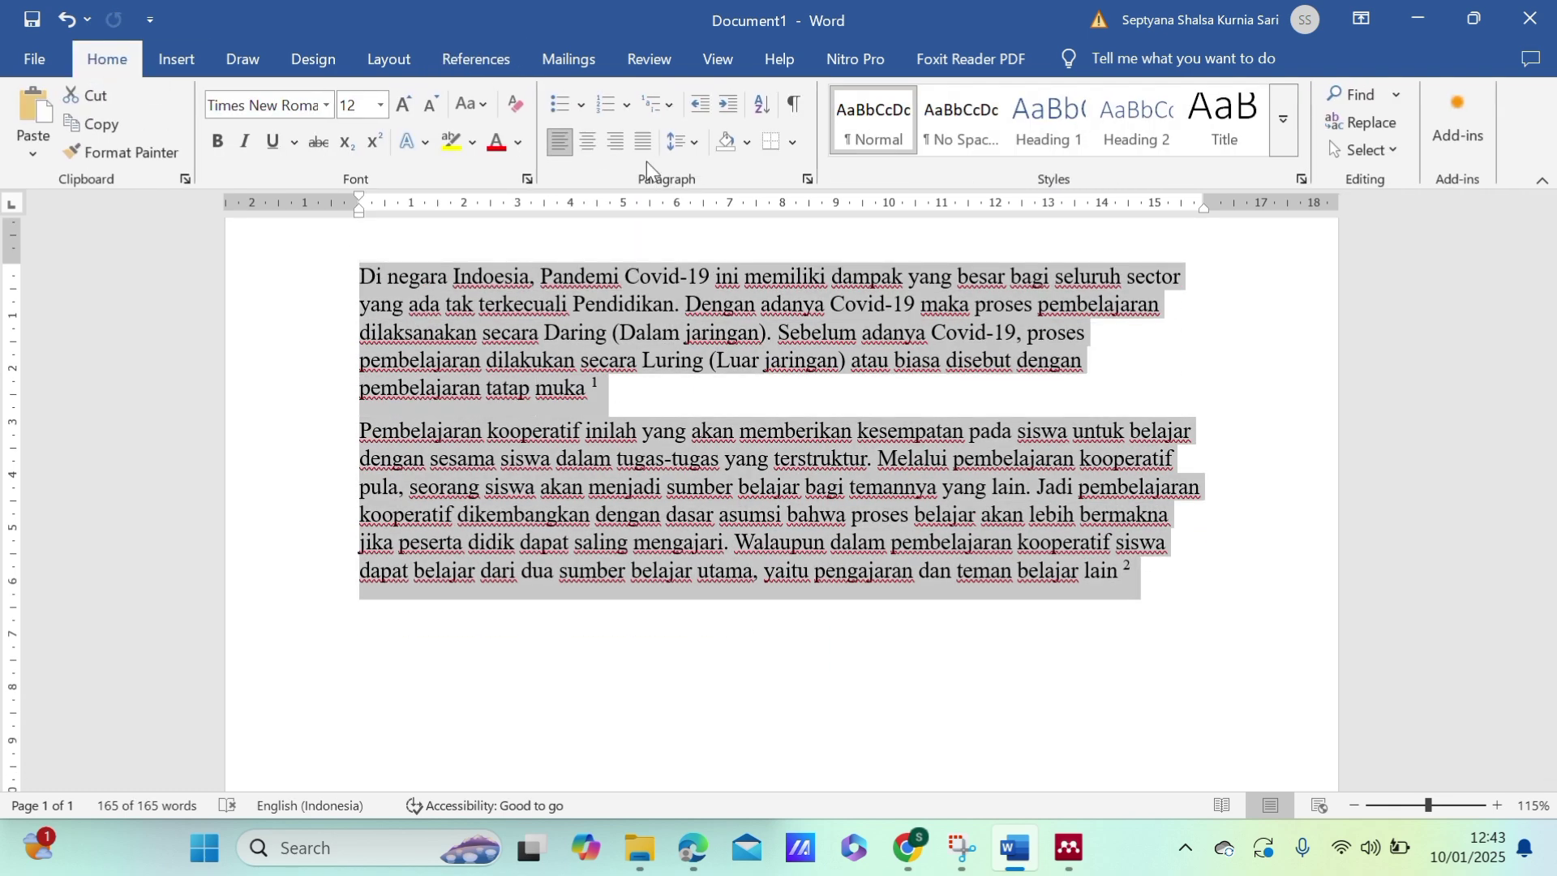
pyautogui.click(638, 146)
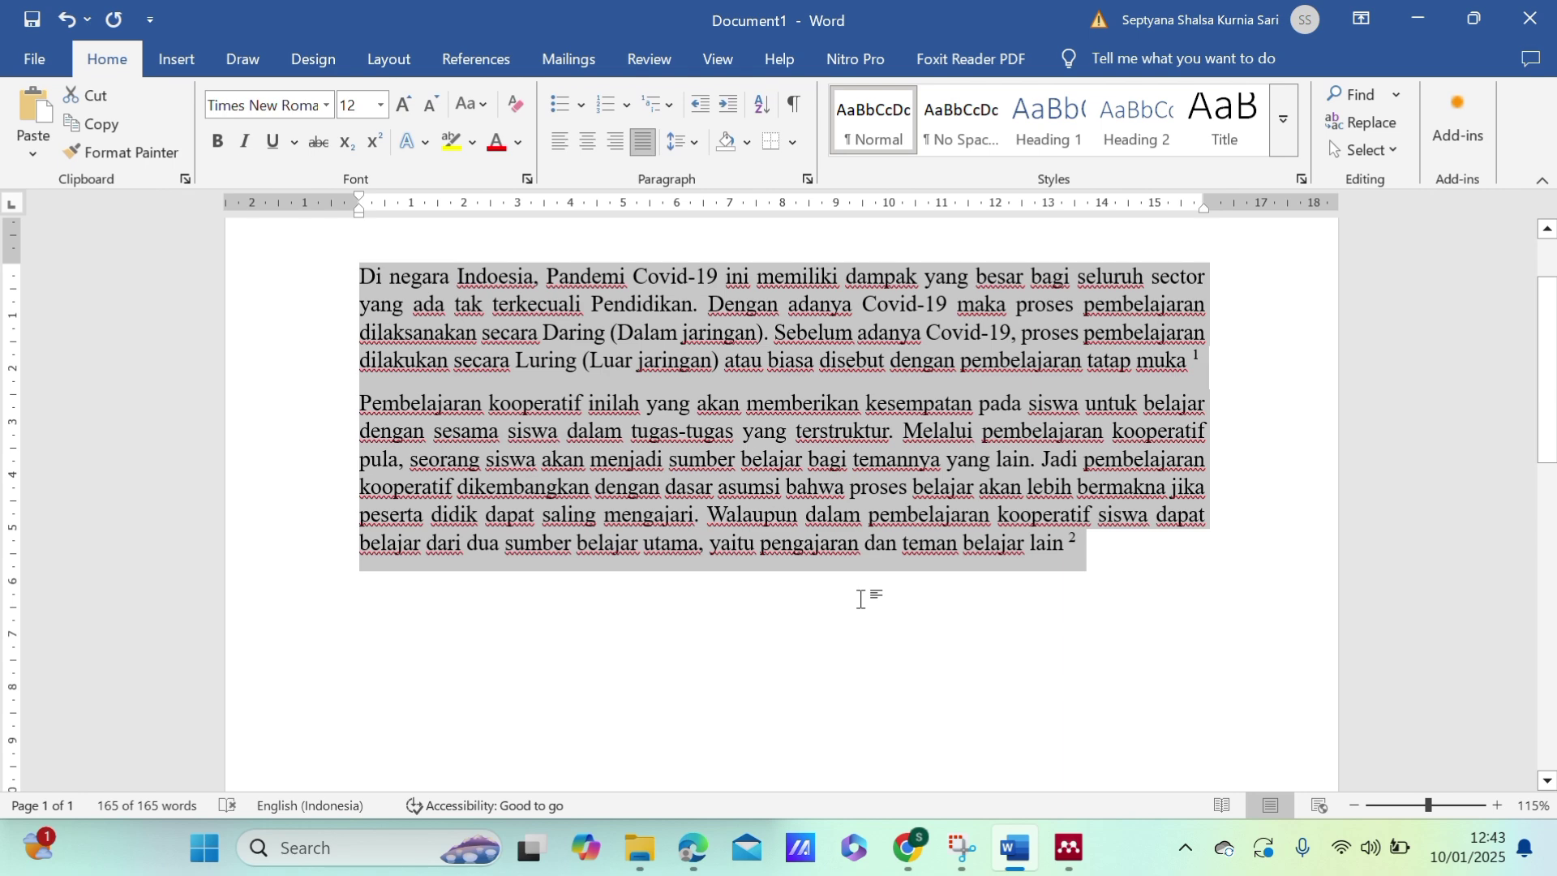
pyautogui.click(1037, 674)
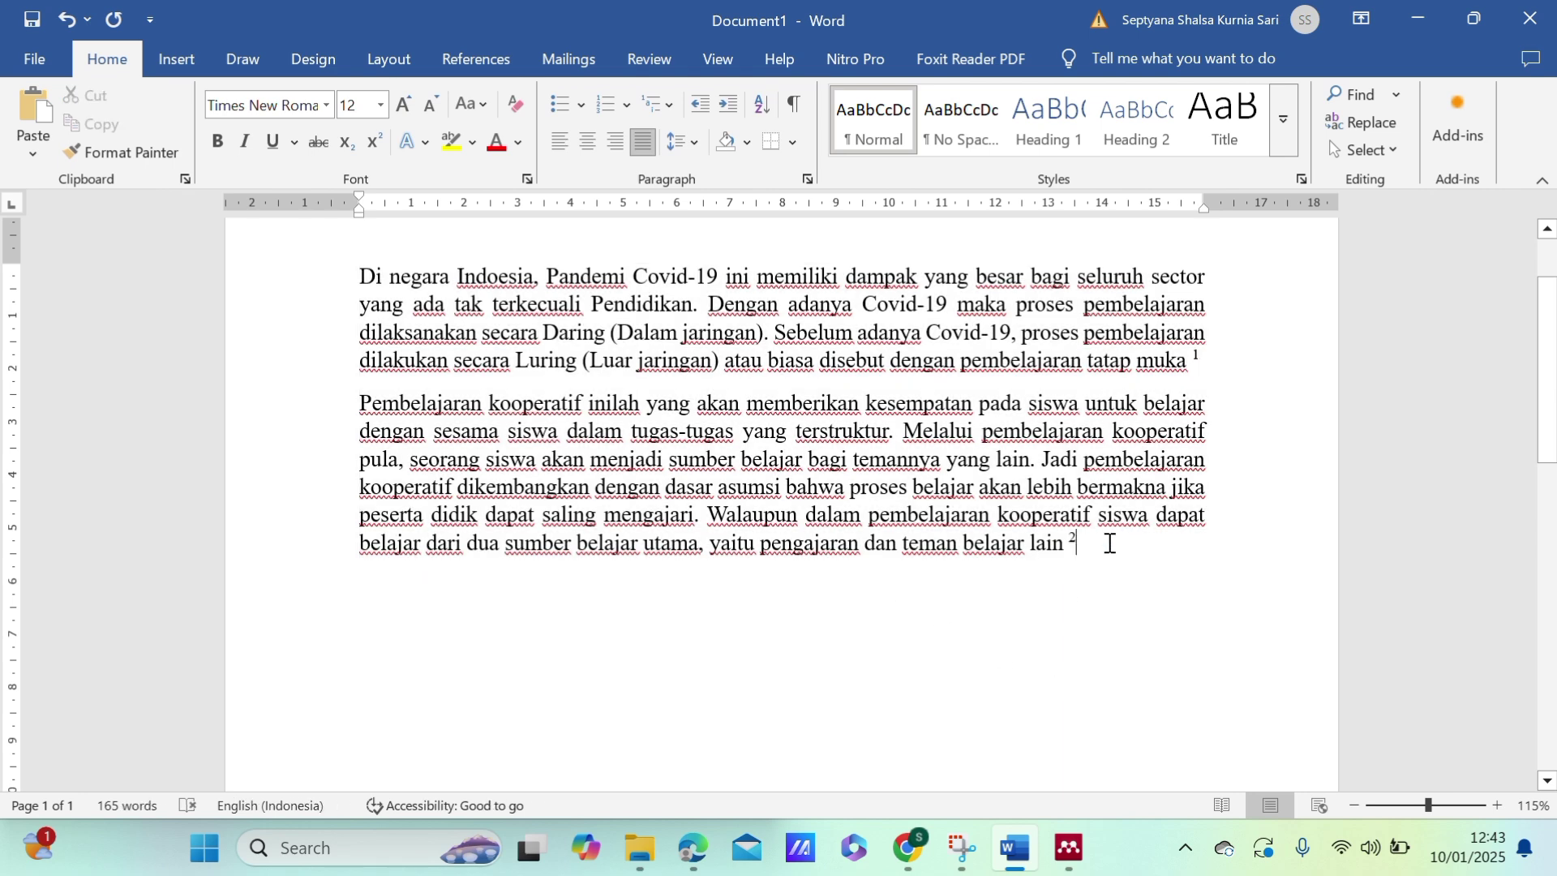
# Check the footnotes and insert a page break on a new line below the second paragraph.
pyautogui.scroll(-1, 1108, 542)
pyautogui.scroll(-6, 1108, 541)
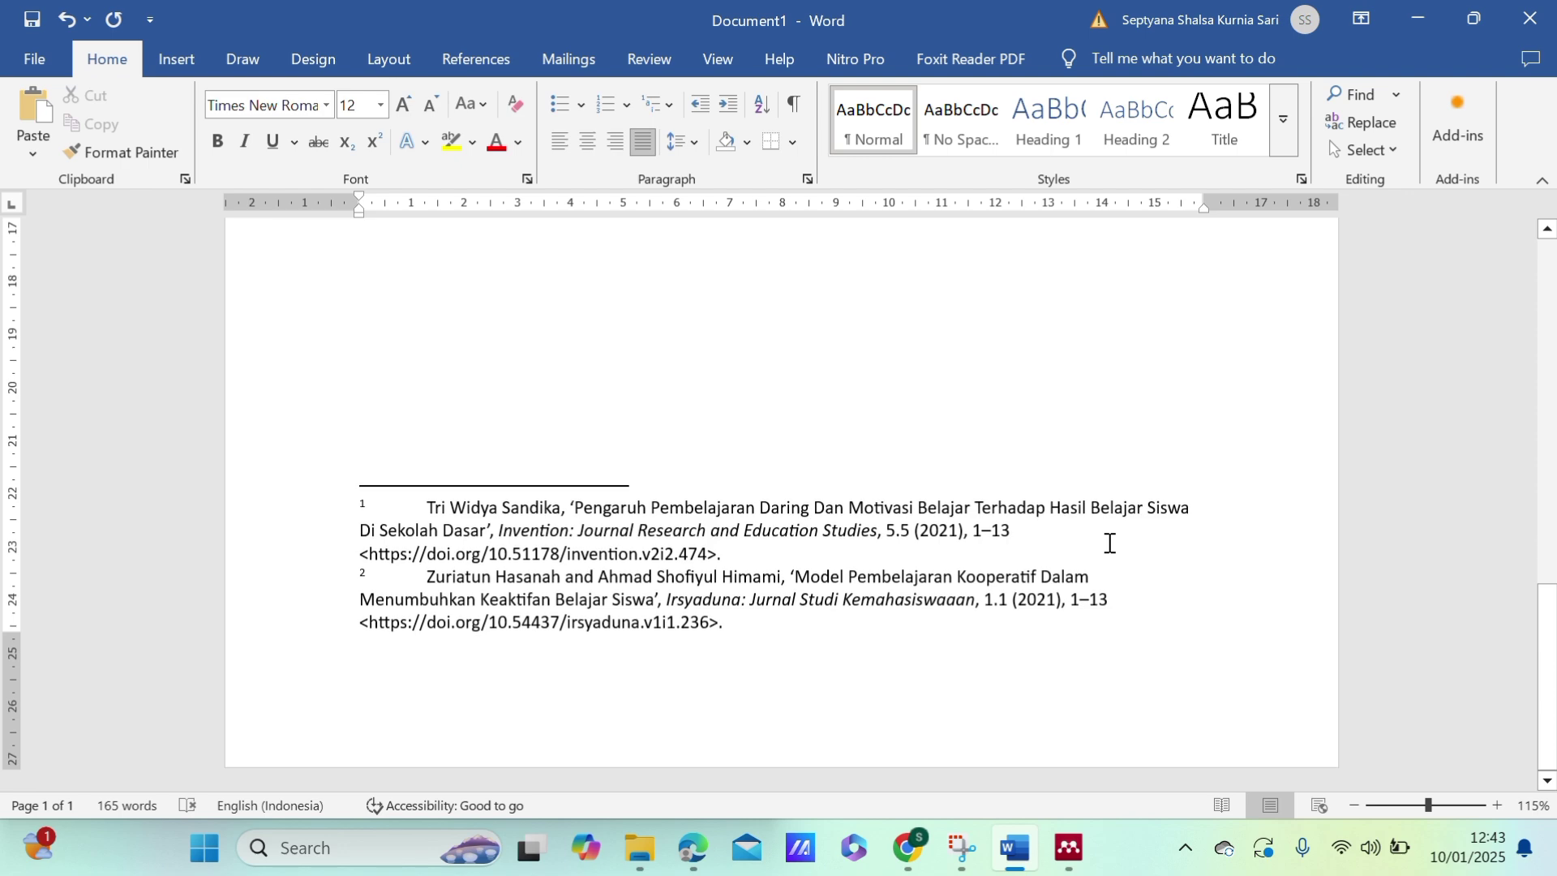
pyautogui.scroll(6, 1108, 542)
pyautogui.scroll(-2, 1107, 542)
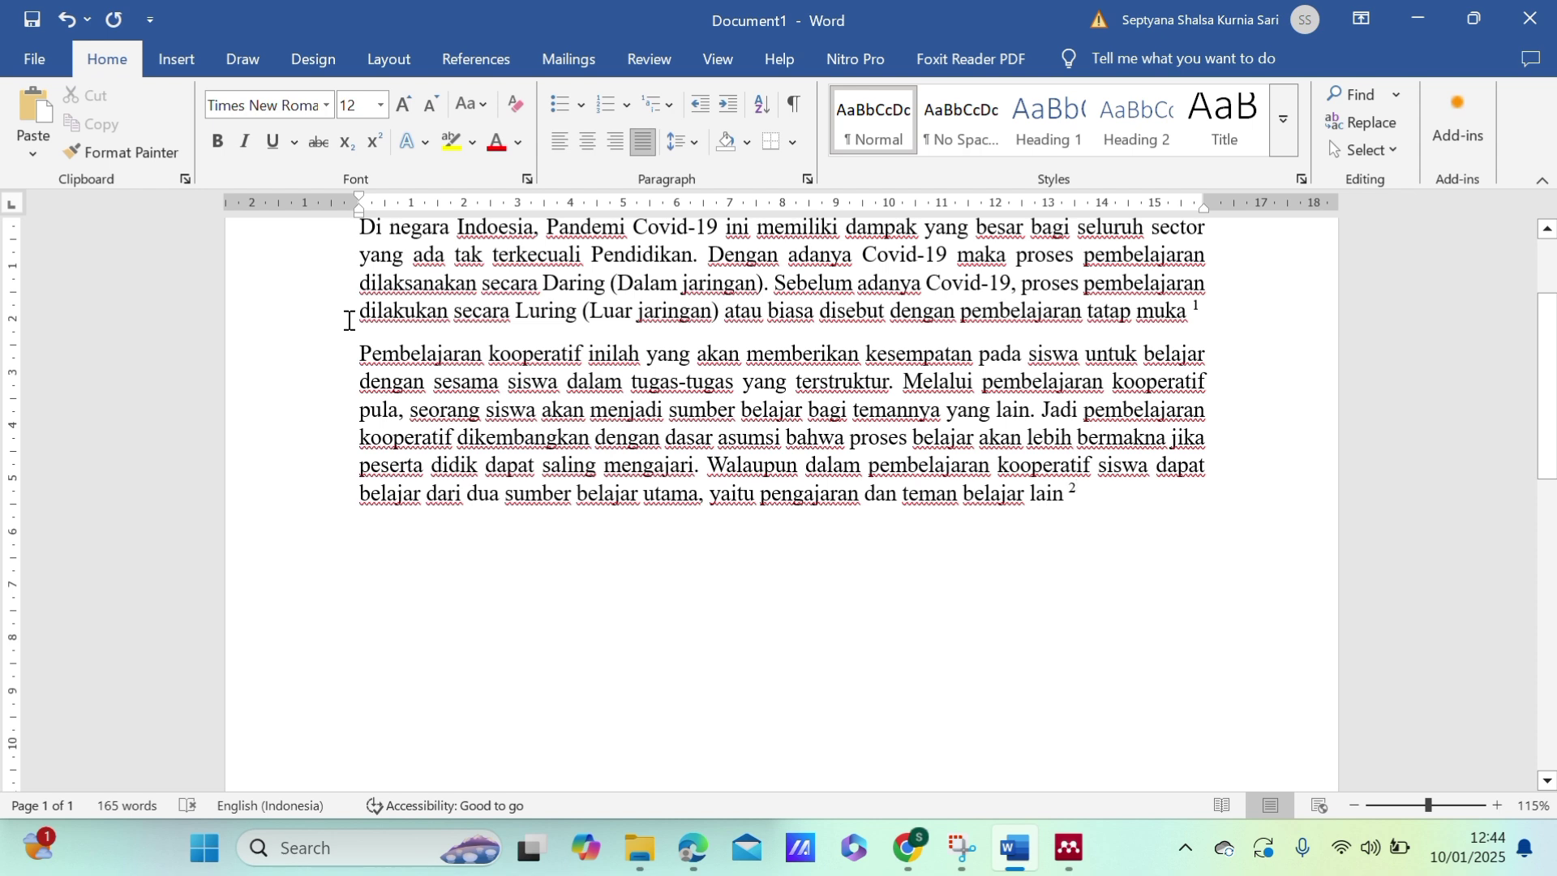
pyautogui.click(650, 538)
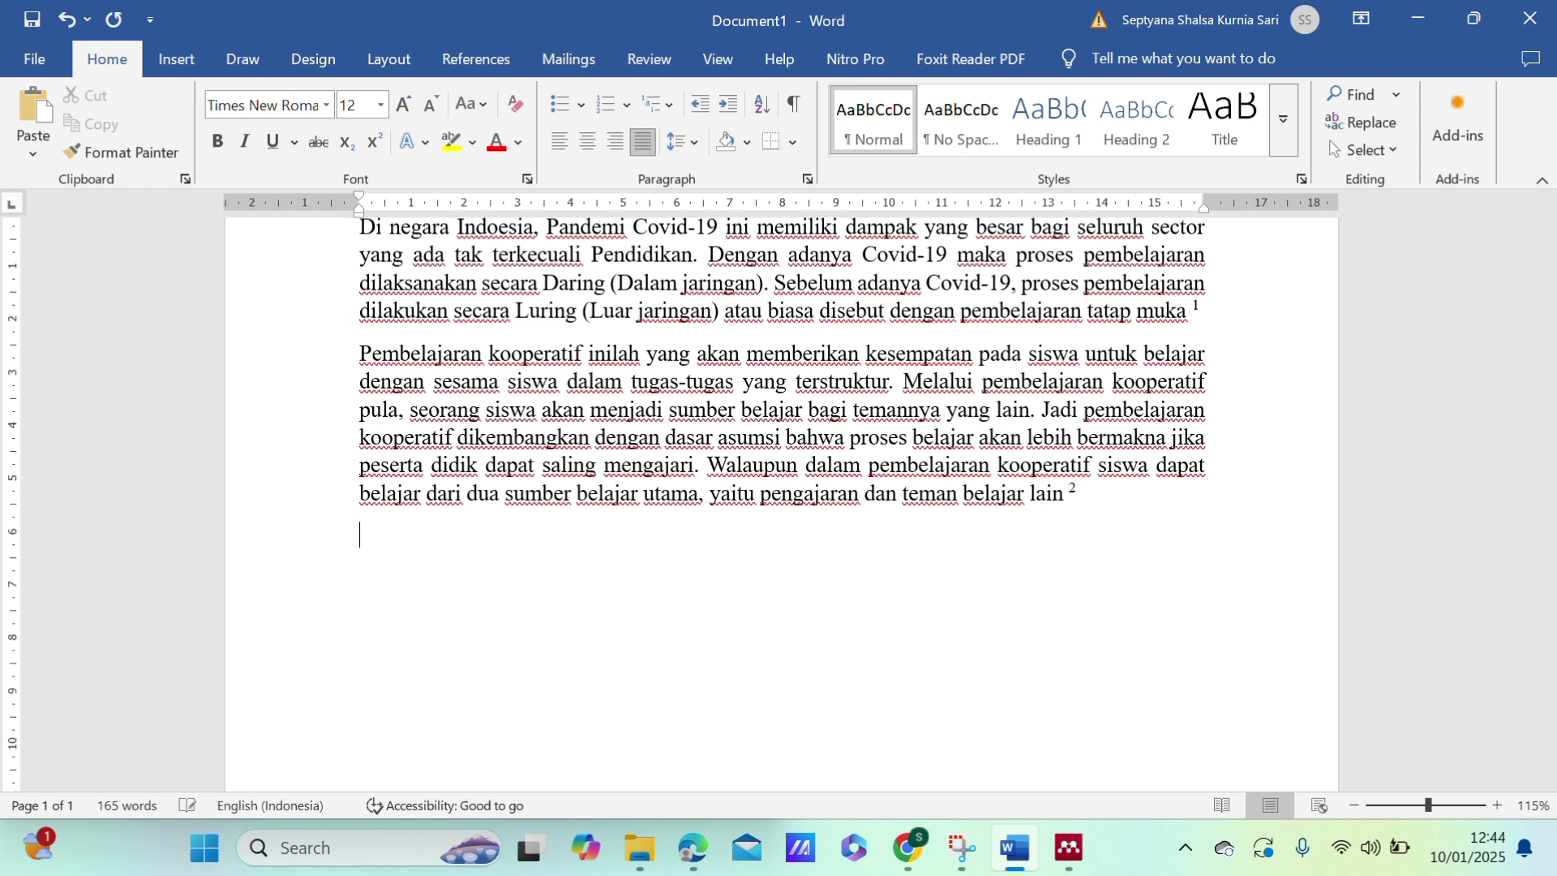
pyautogui.click(172, 59)
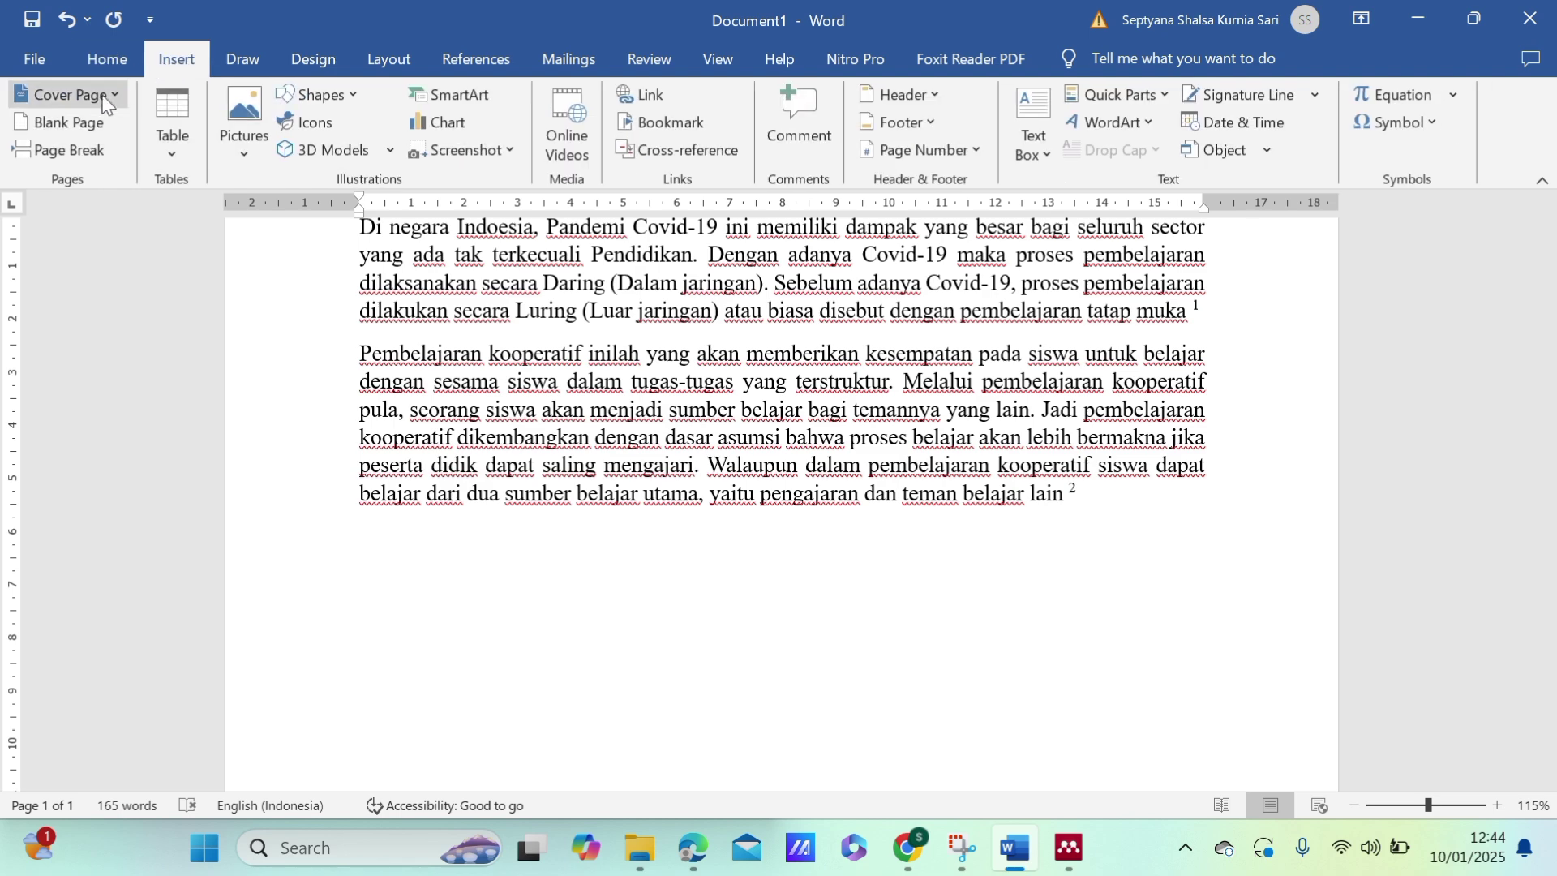
pyautogui.click(65, 150)
# Add the centred heading "DAFTAR PUSTAKA" on the new page and start a justified line below it.
pyautogui.scroll(-3, 712, 525)
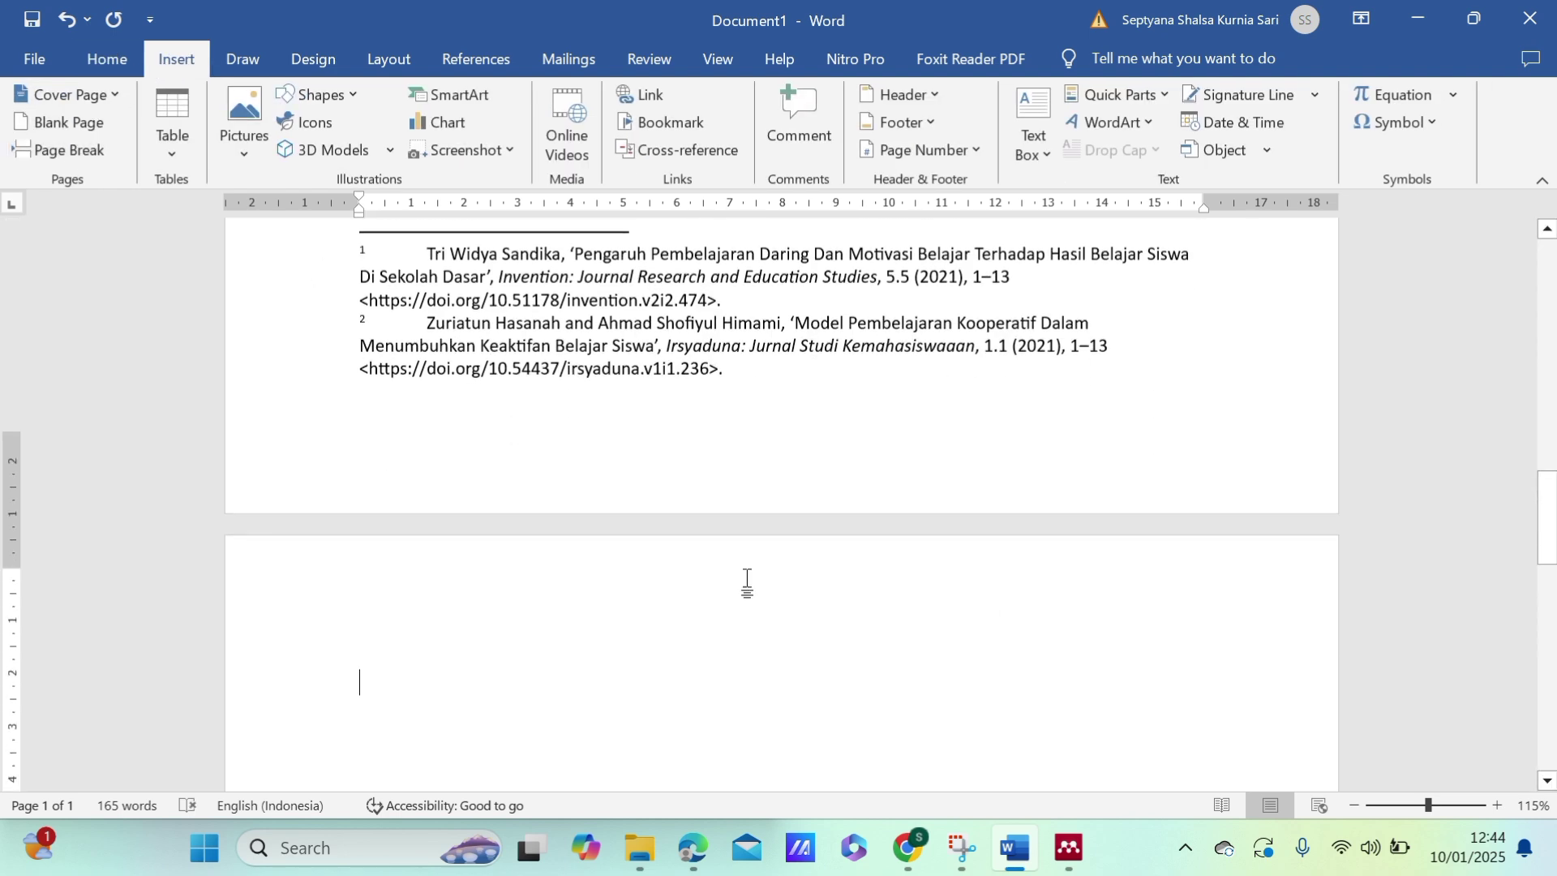
pyautogui.click(108, 59)
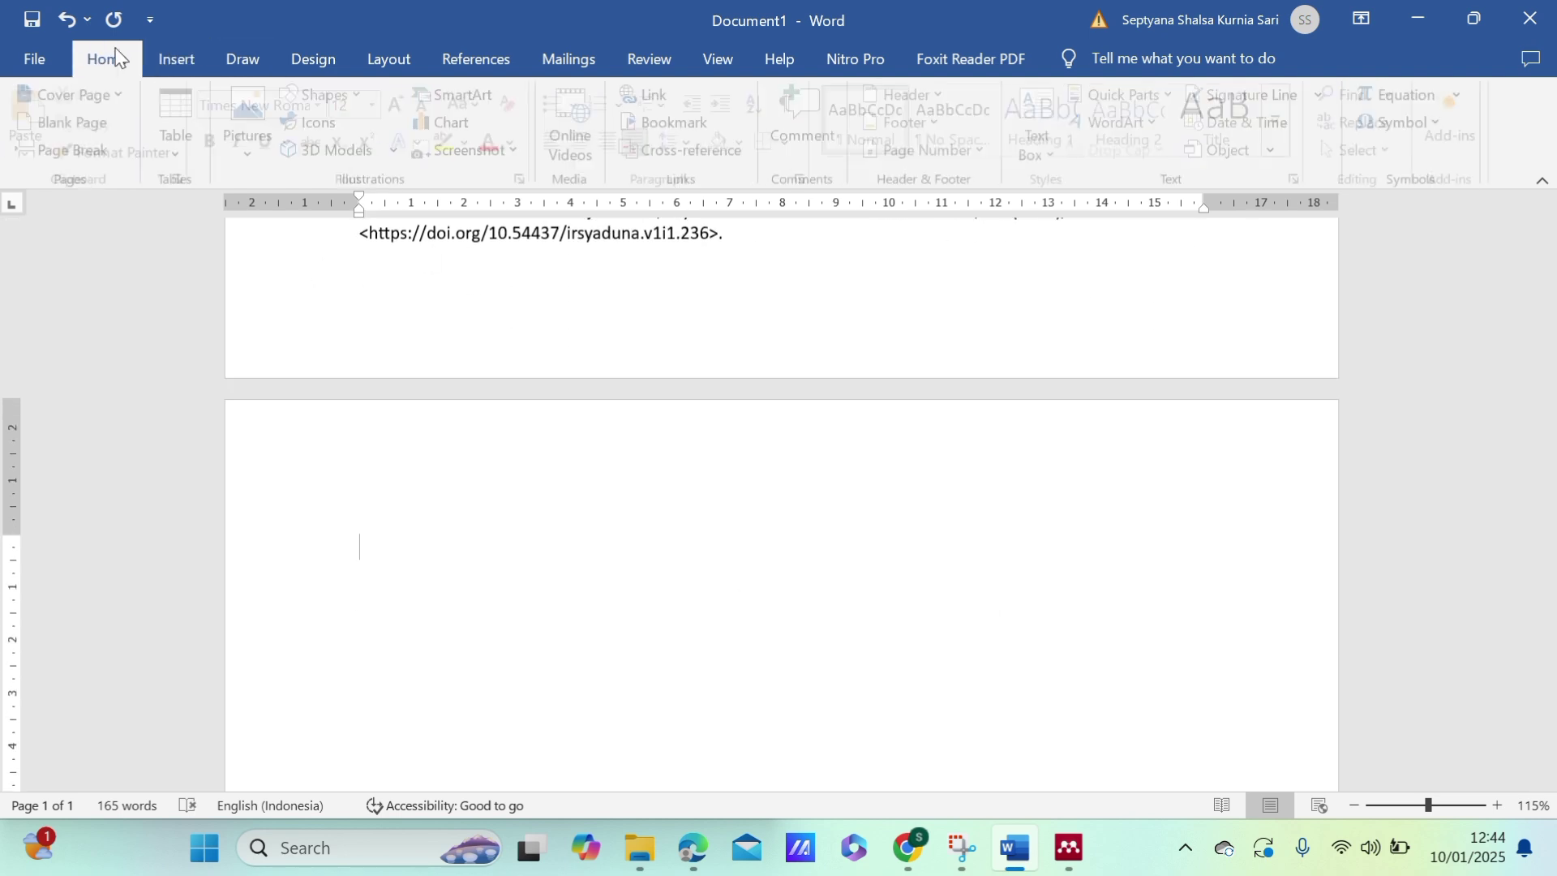
pyautogui.click(578, 143)
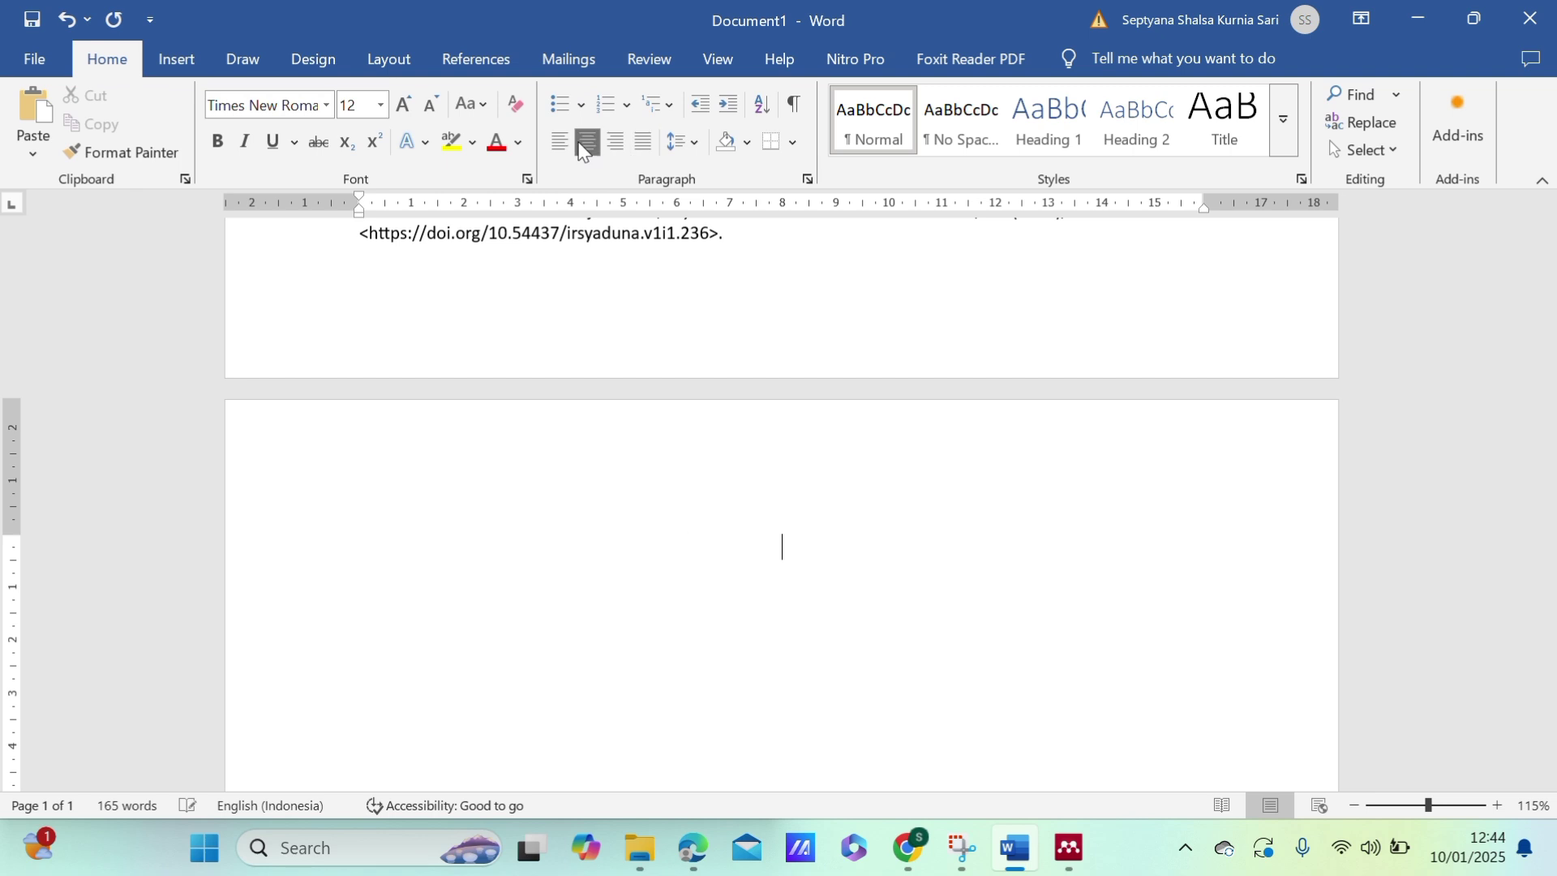
pyautogui.write('DAFTAR PI')
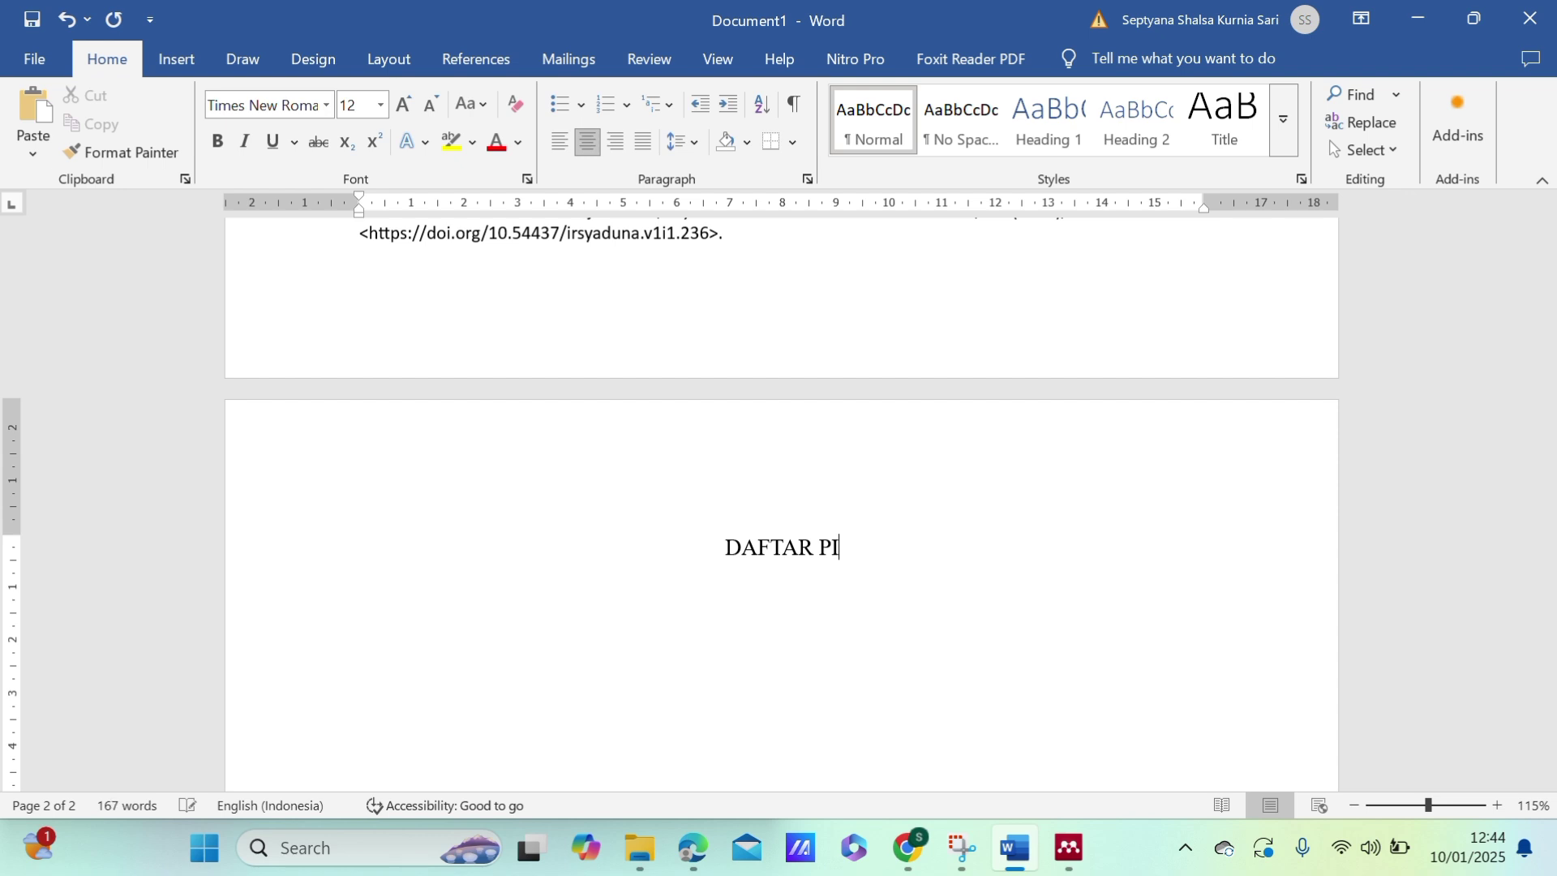
pyautogui.press('BackSpace')
pyautogui.write('USTAK')
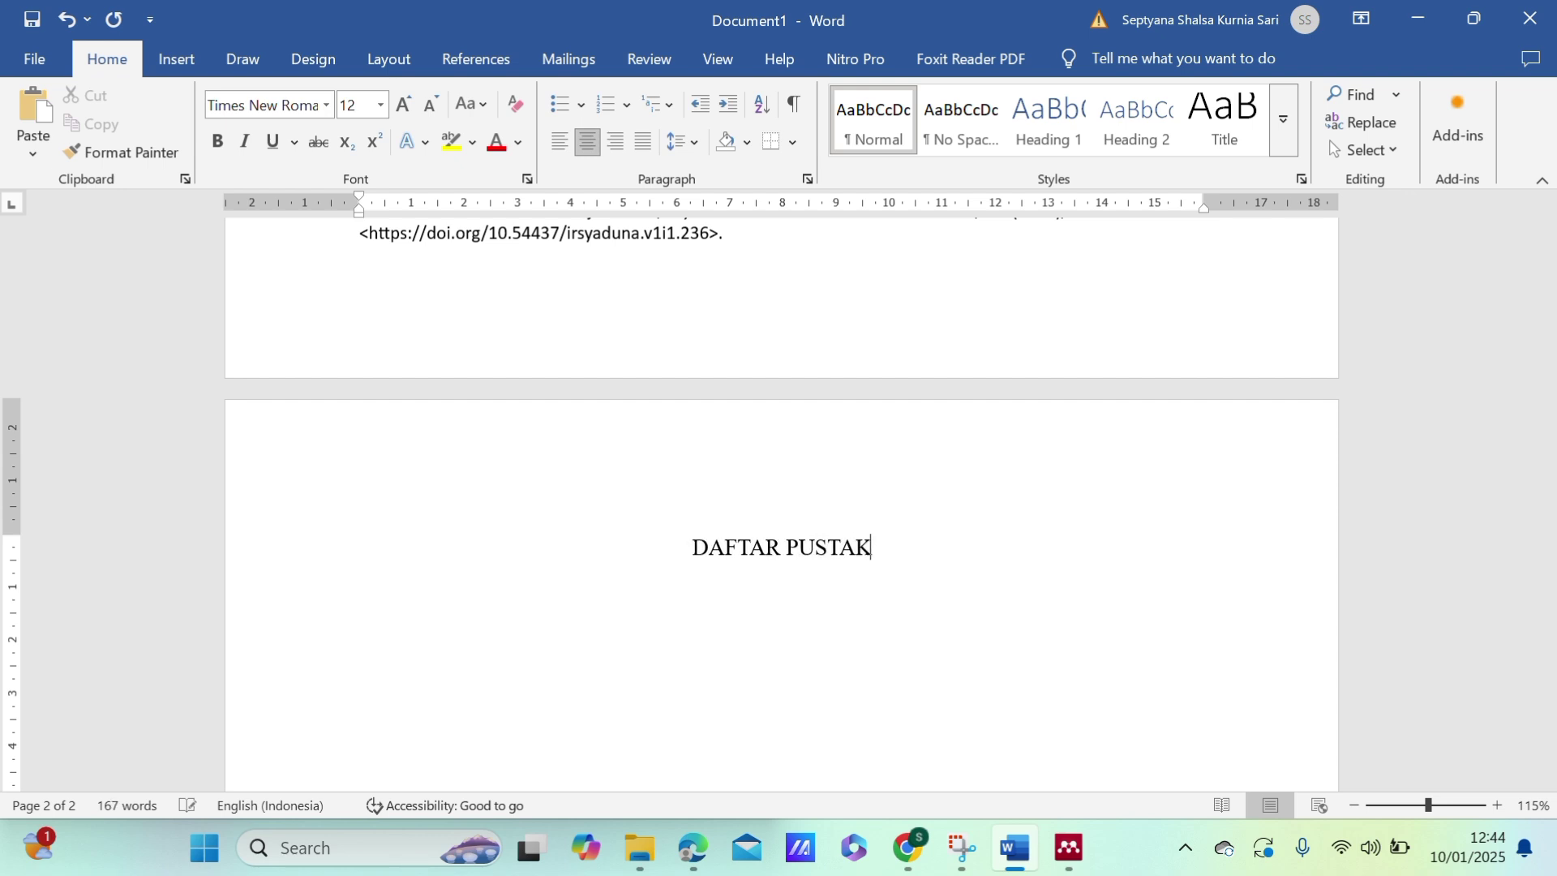
pyautogui.write('A')
pyautogui.press('Return')
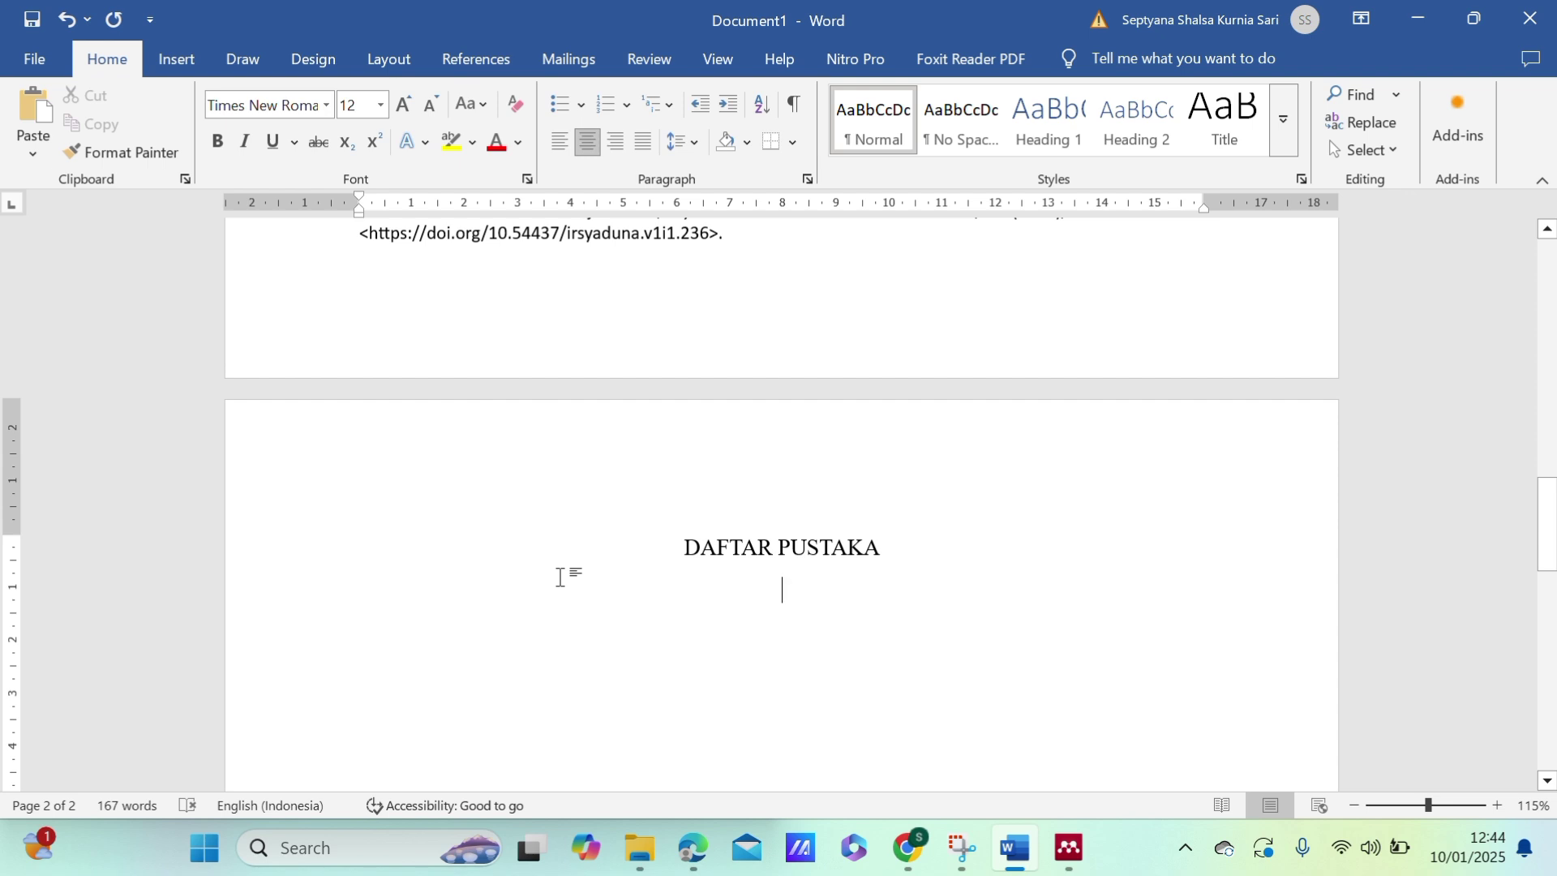
pyautogui.click(644, 143)
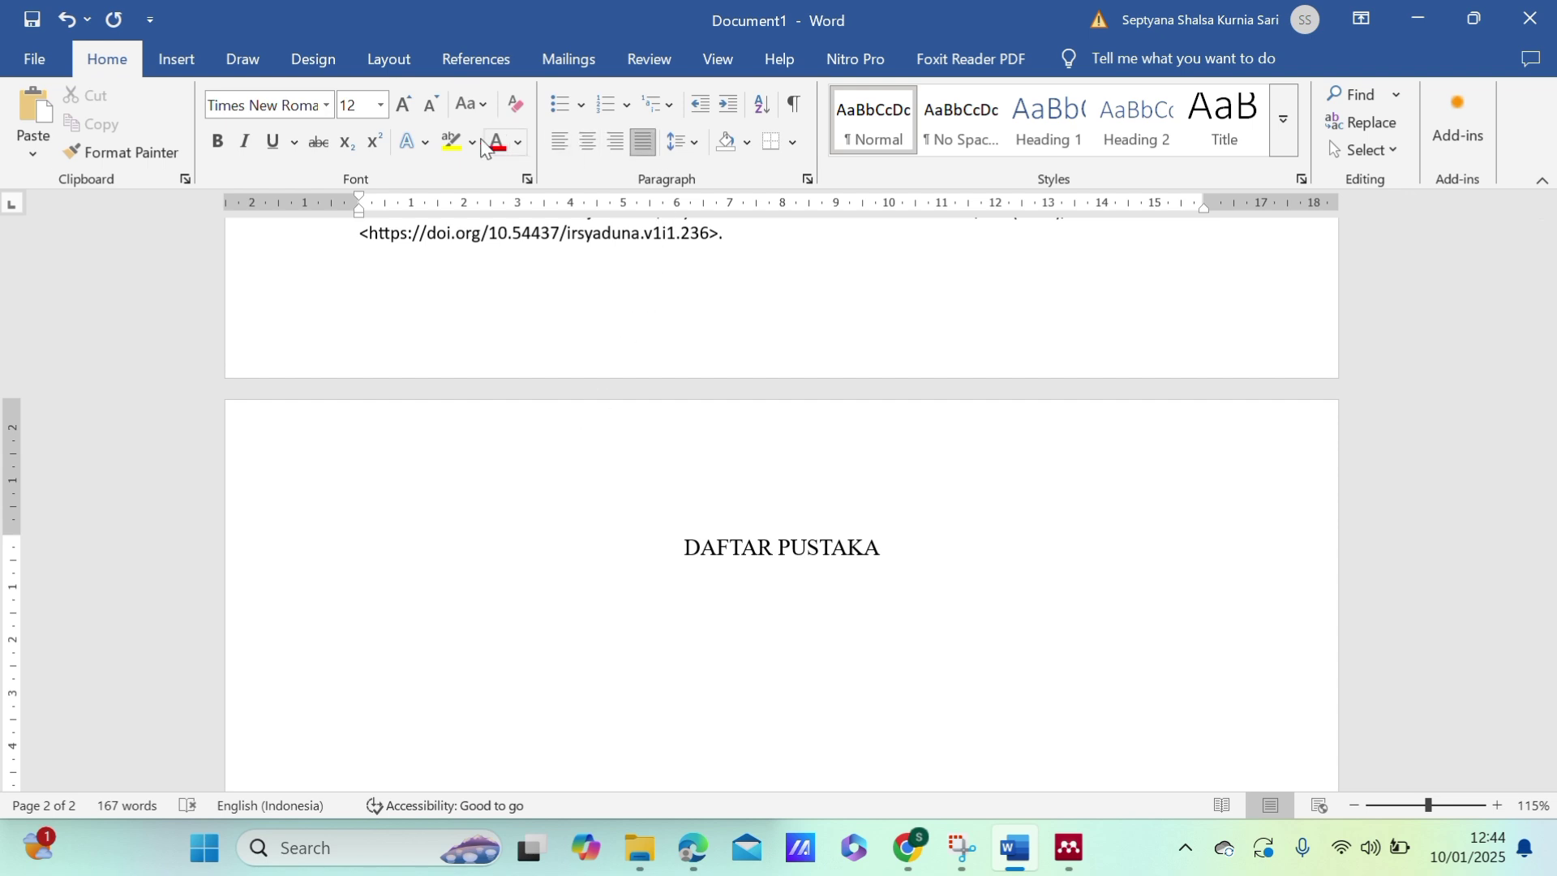
# Review the cited paragraphs and their footnotes, and insert the Mendeley bibliography below the "DAFTAR PUSTAKA" heading.
pyautogui.click(471, 62)
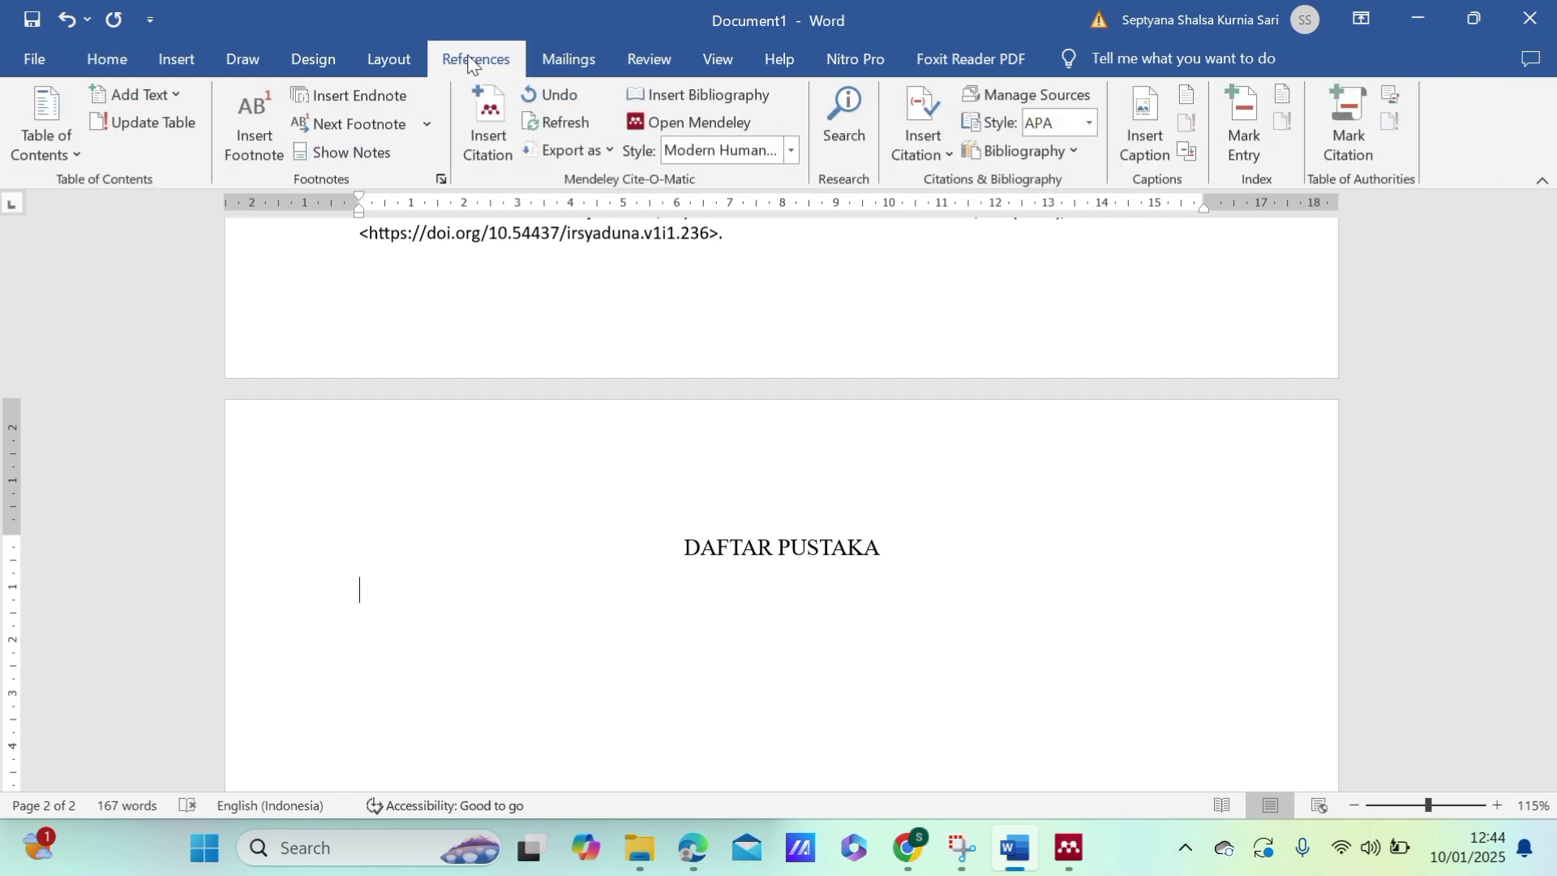
pyautogui.scroll(10, 643, 468)
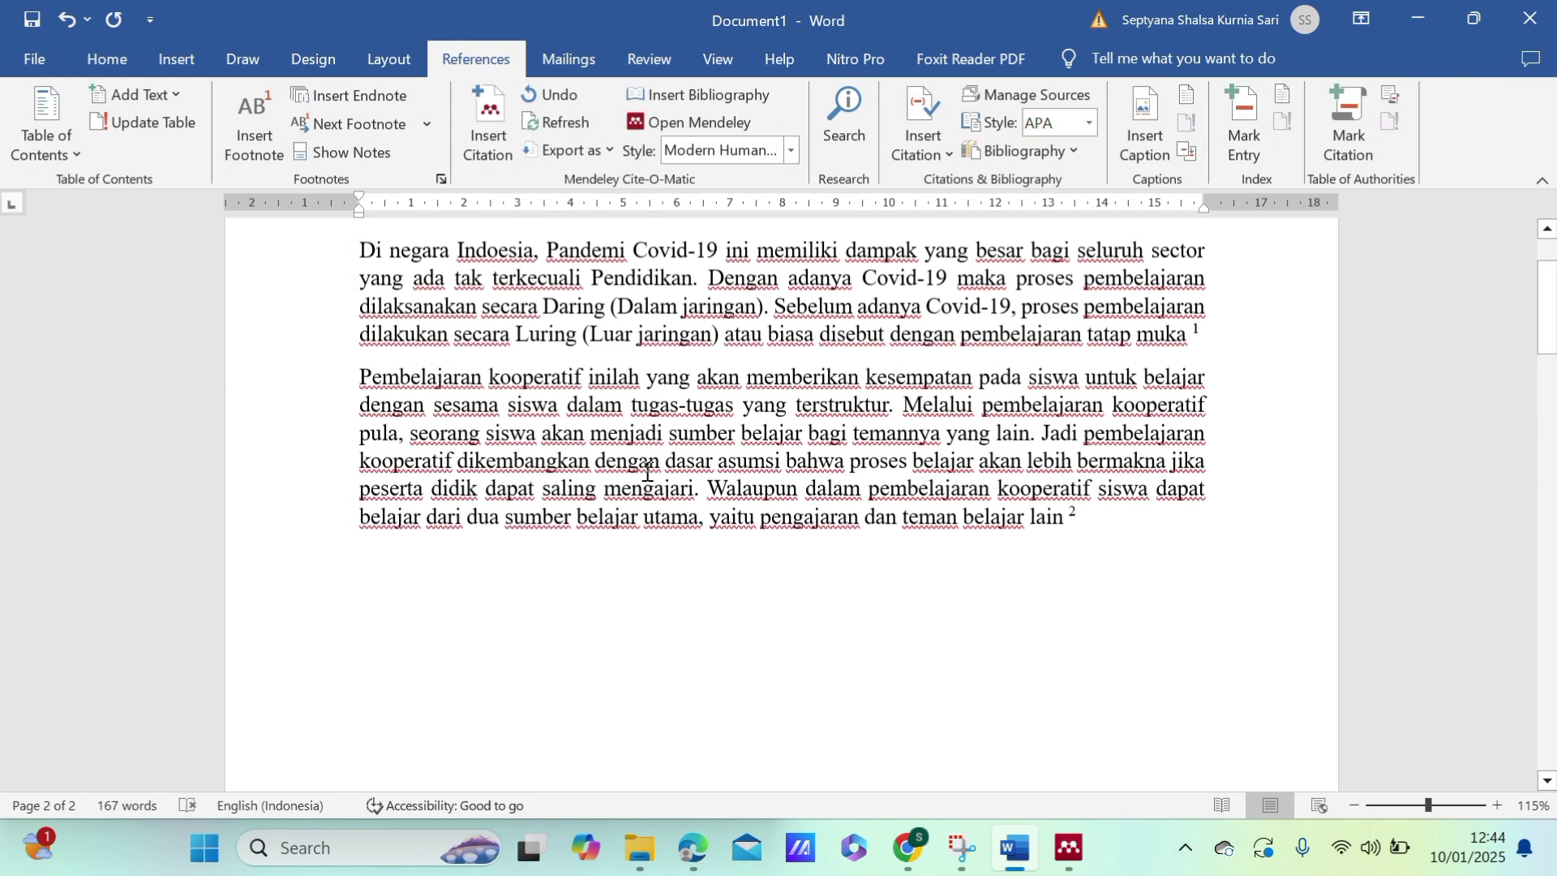
pyautogui.scroll(5, 646, 470)
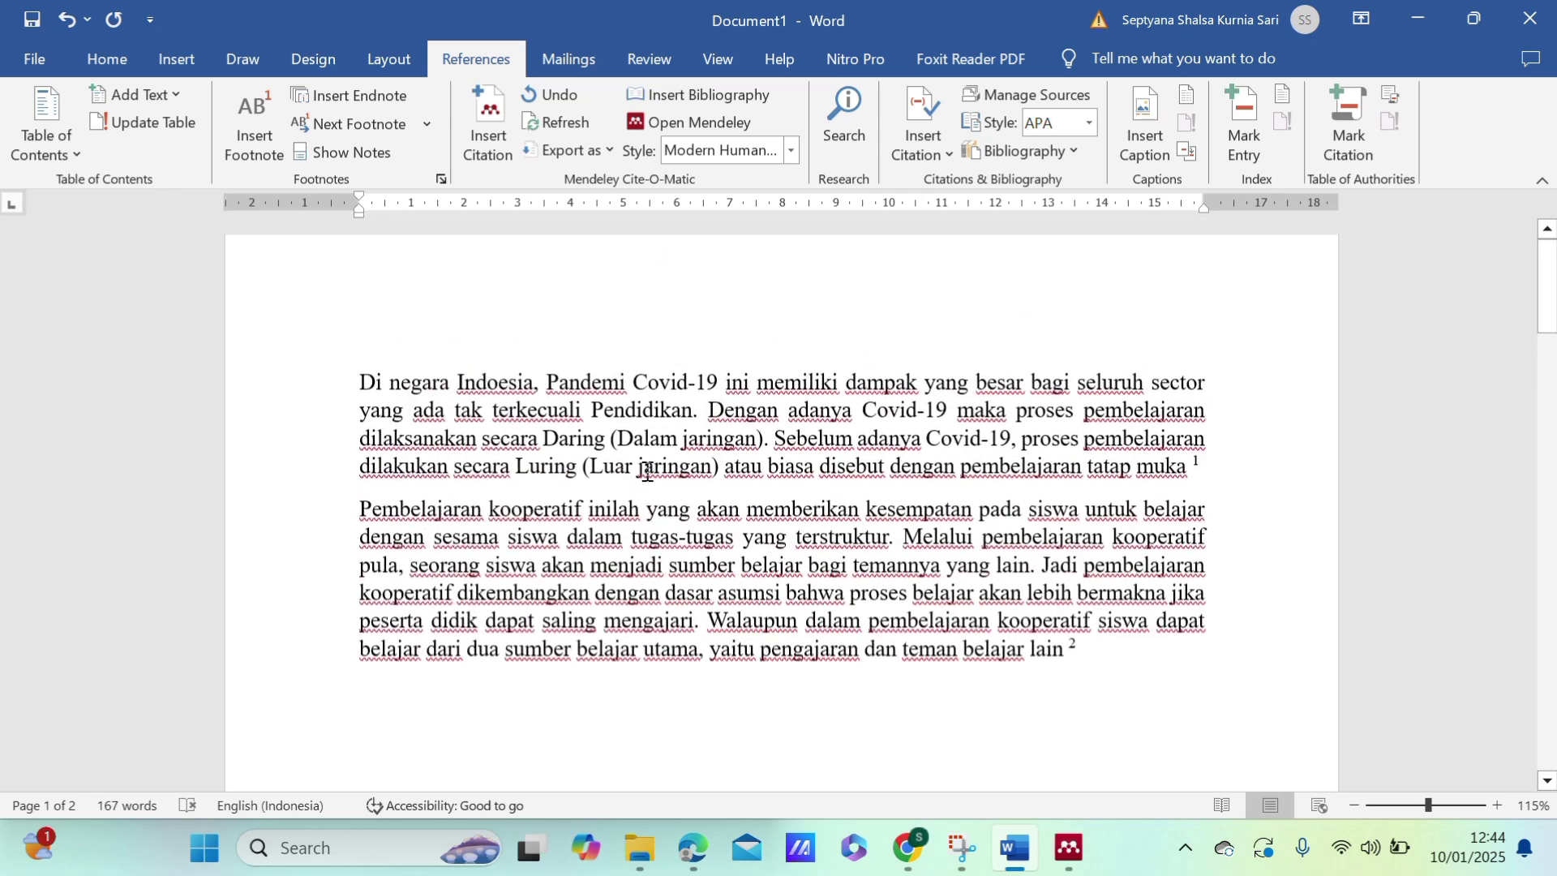
pyautogui.scroll(-1, 1095, 505)
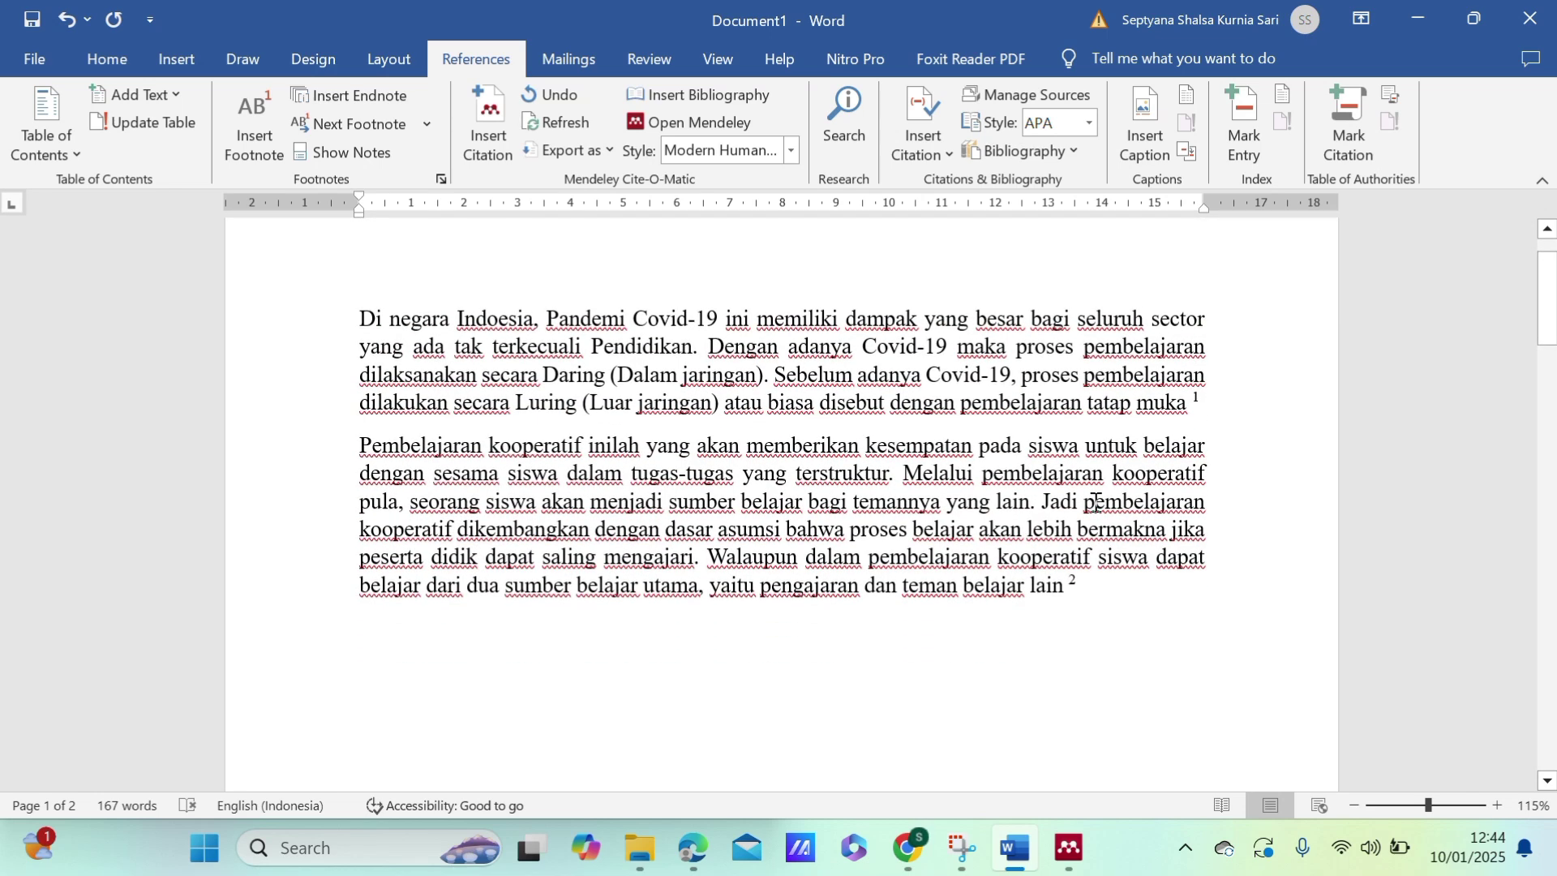
pyautogui.scroll(-1, 1095, 504)
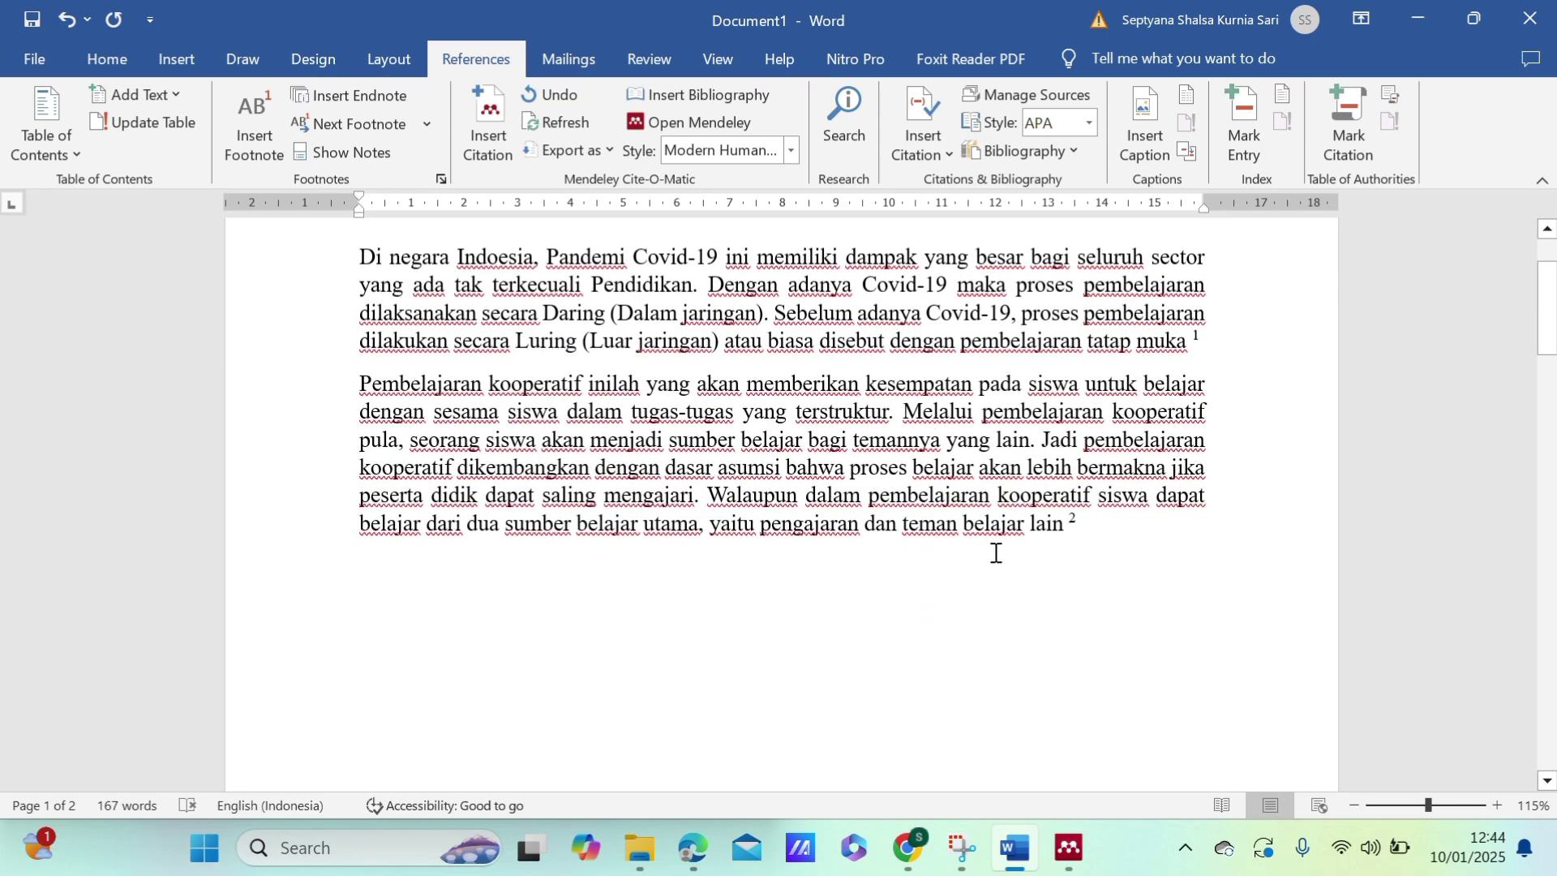
pyautogui.scroll(-4, 1065, 555)
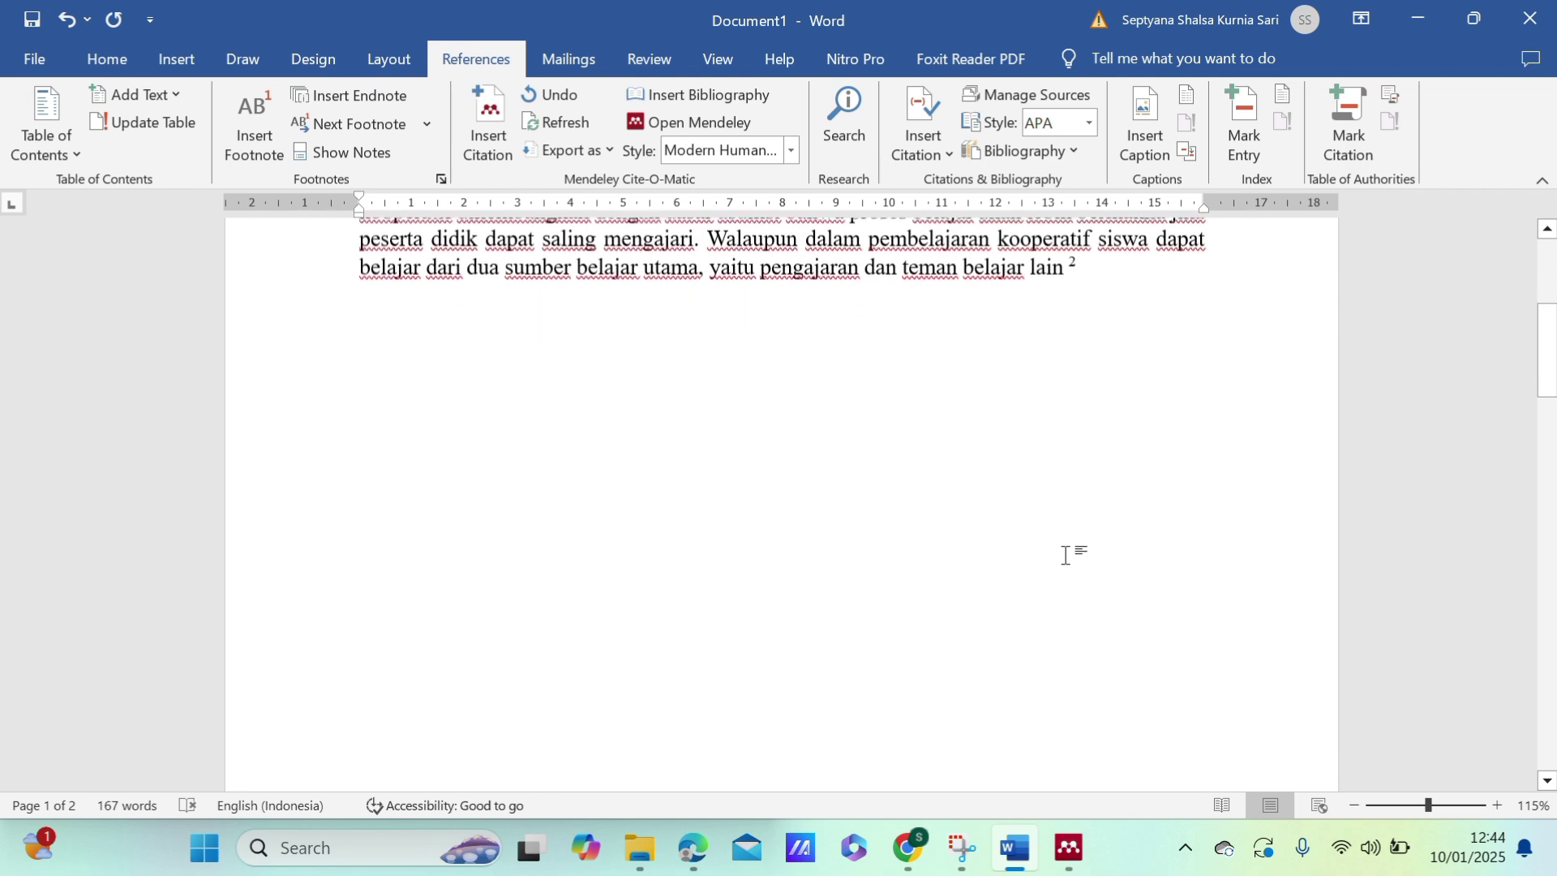
pyautogui.scroll(4, 1066, 555)
pyautogui.scroll(-10, 471, 561)
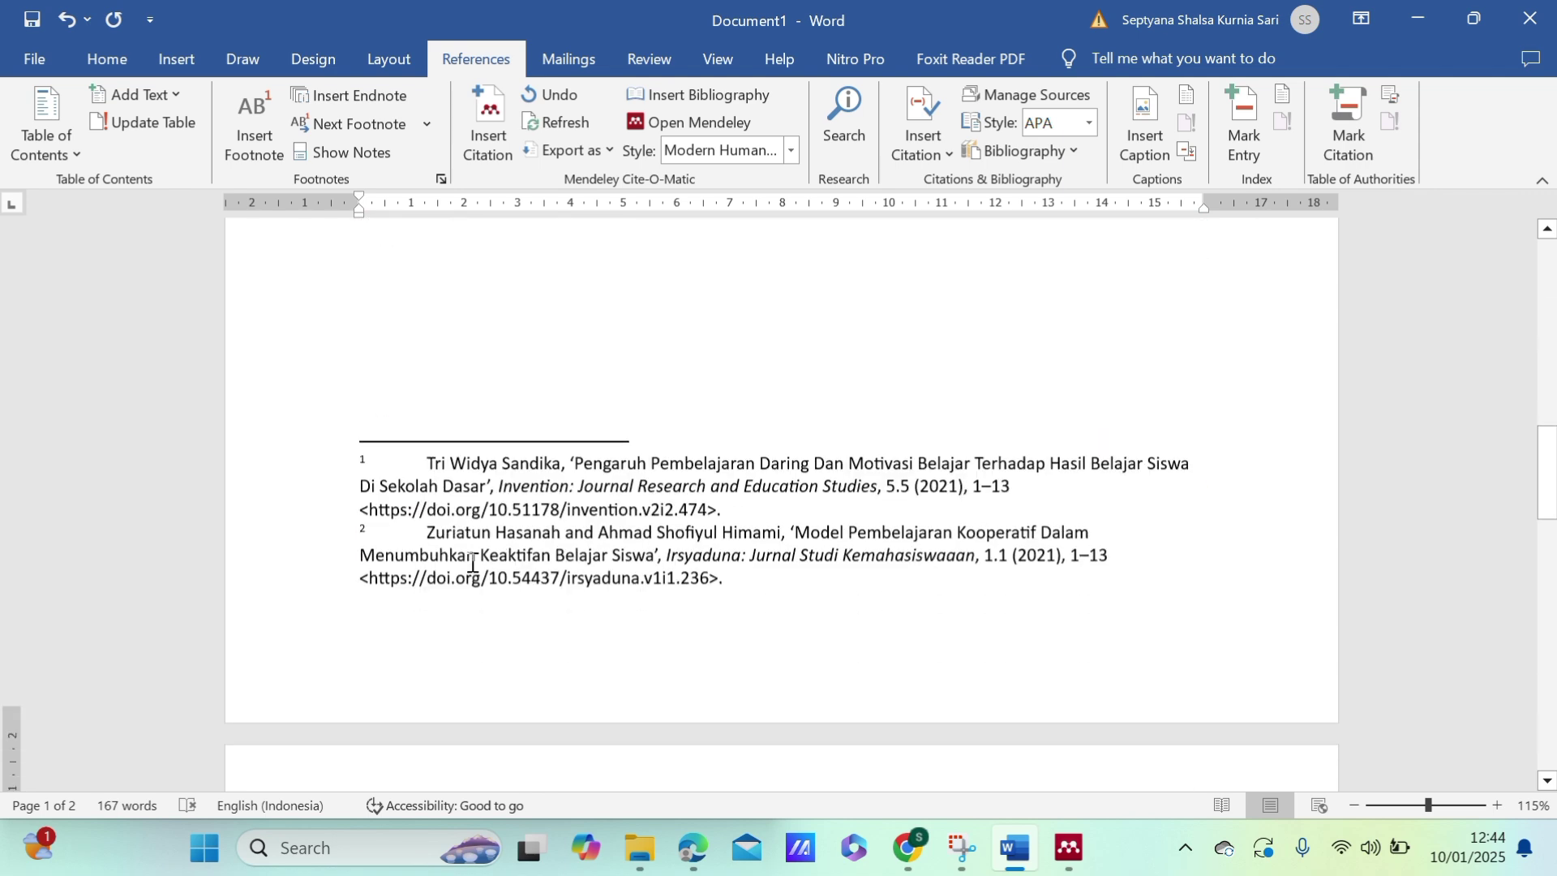
pyautogui.scroll(-10, 472, 563)
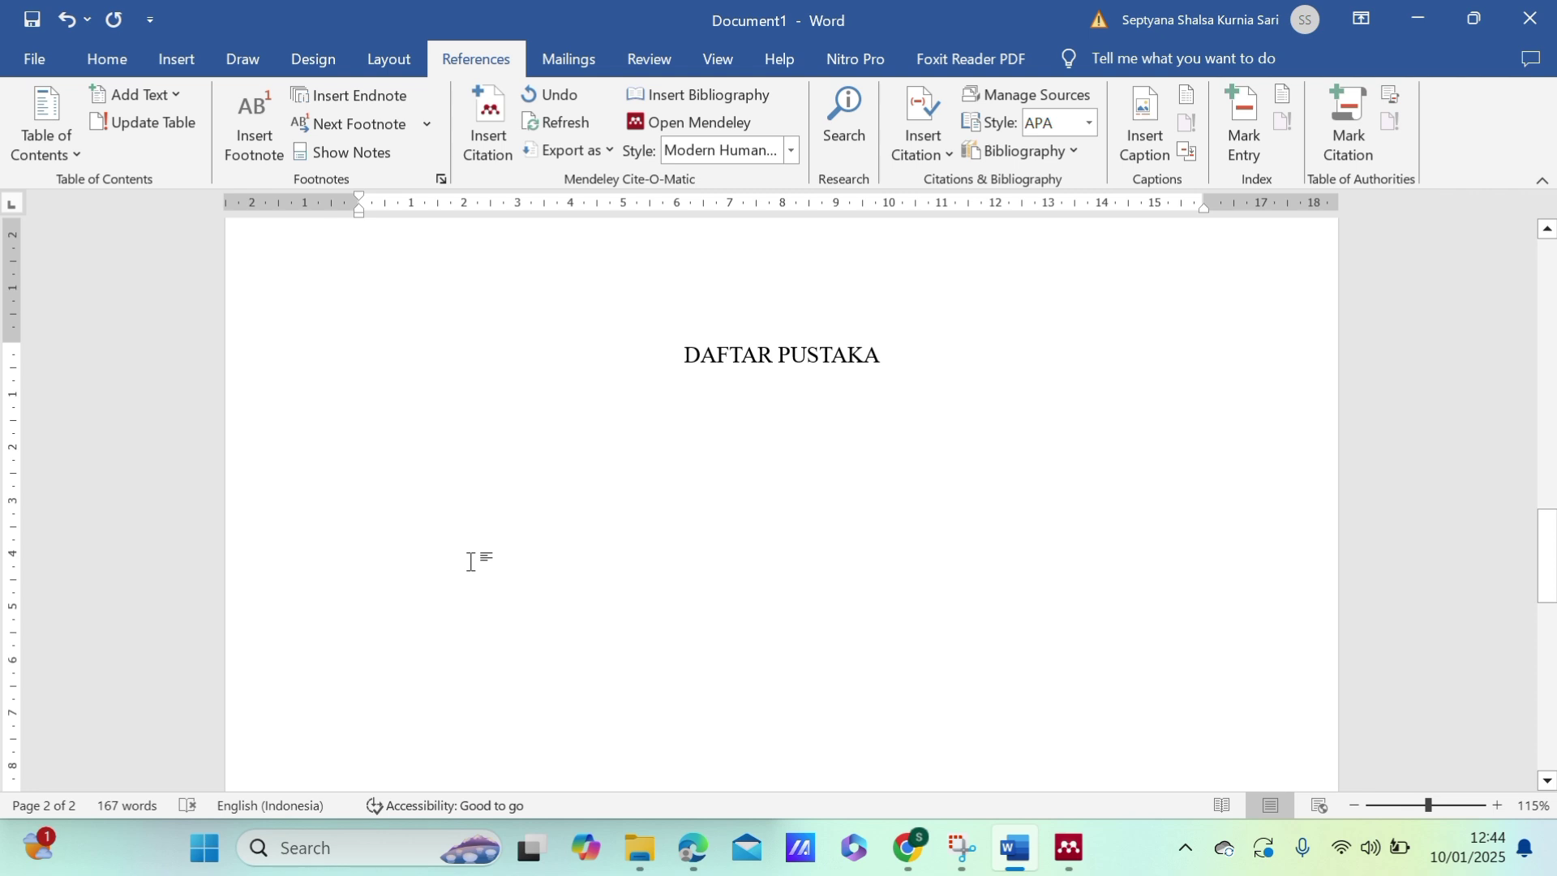
pyautogui.click(657, 94)
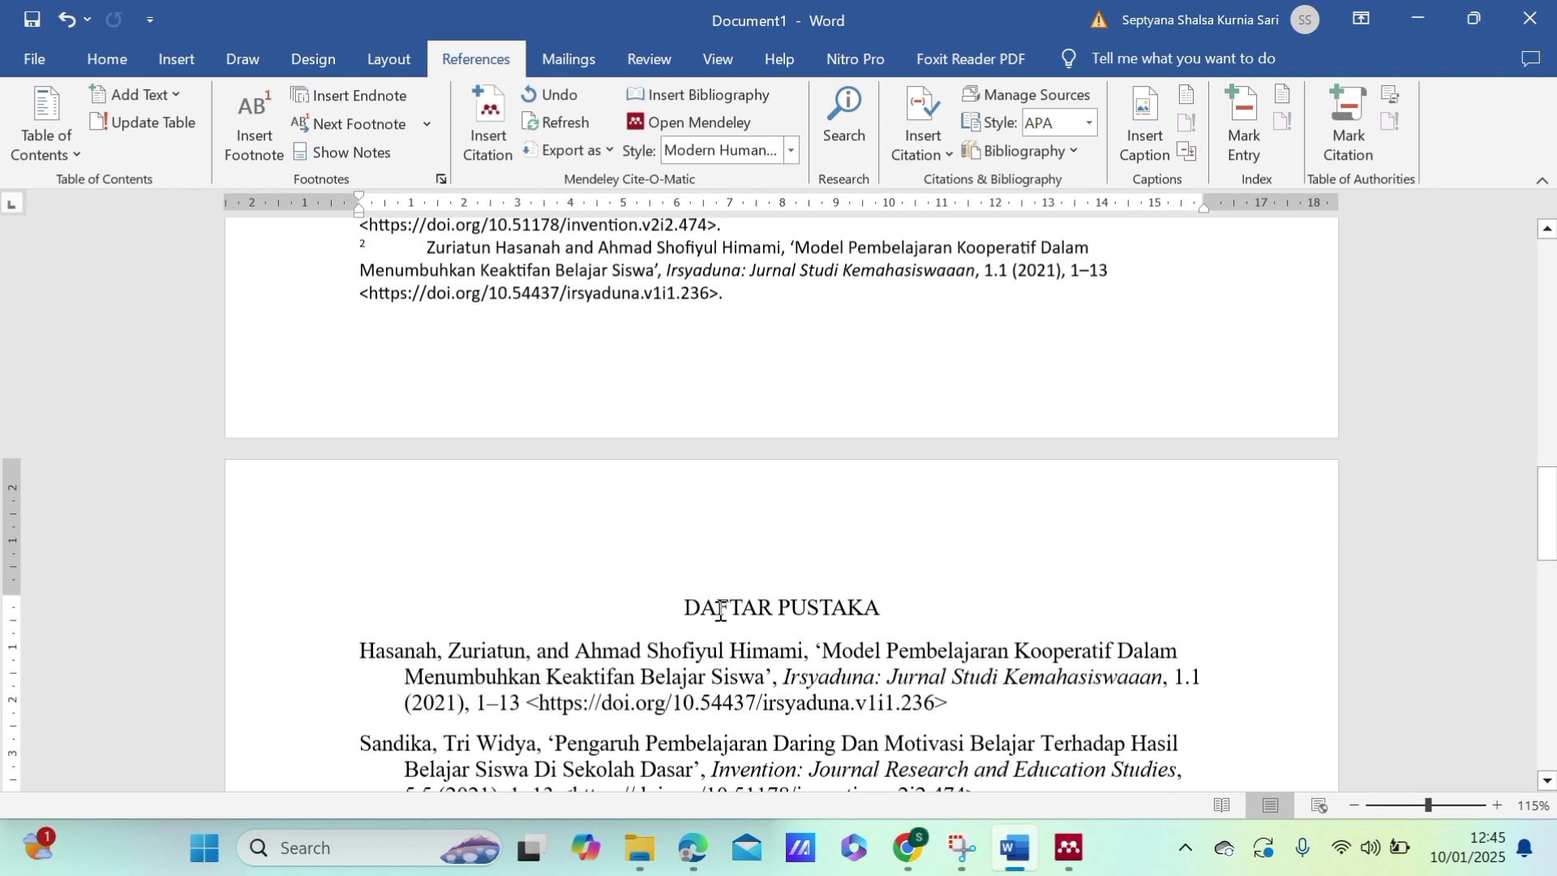
pyautogui.scroll(10, 720, 613)
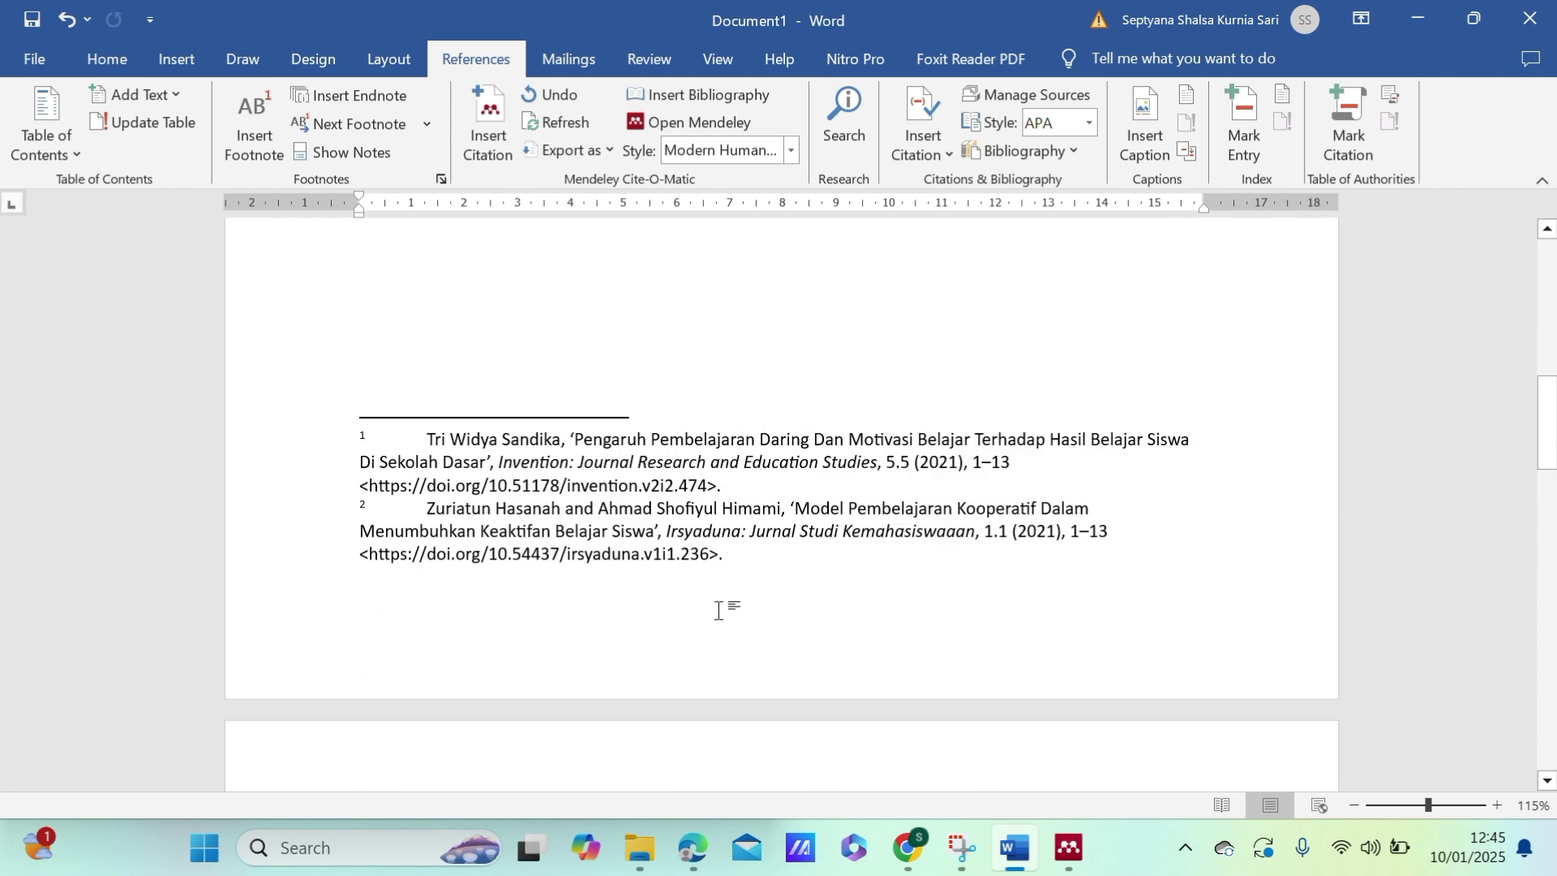